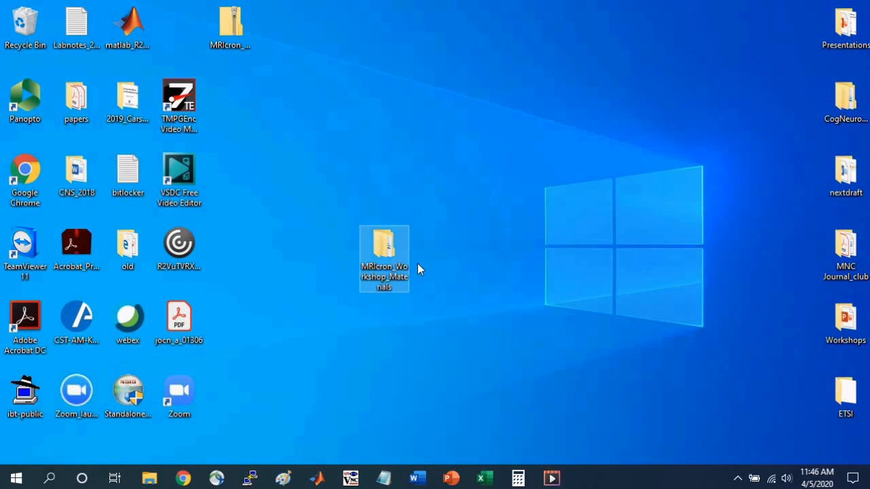
- Open the MRIcron_windows folder inside MRIcron_Workshop_Materials on the desktop and launch the mricron application
mouse_move(397, 280)
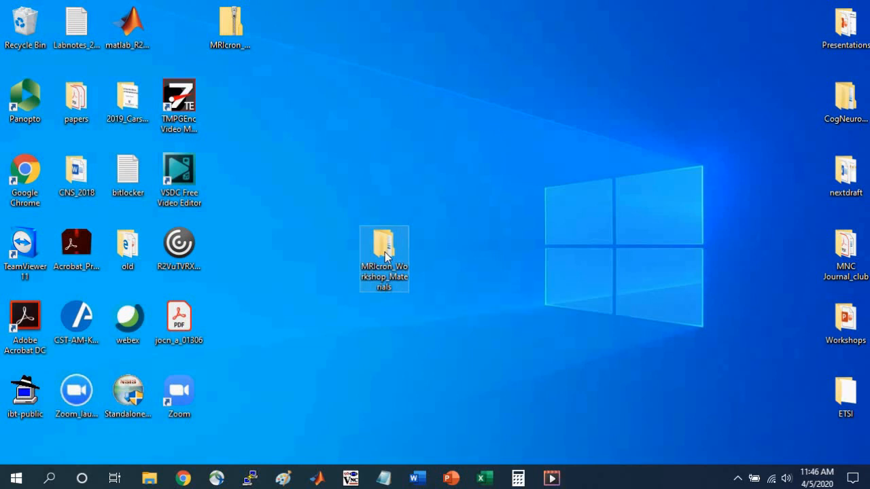
double_click(386, 255)
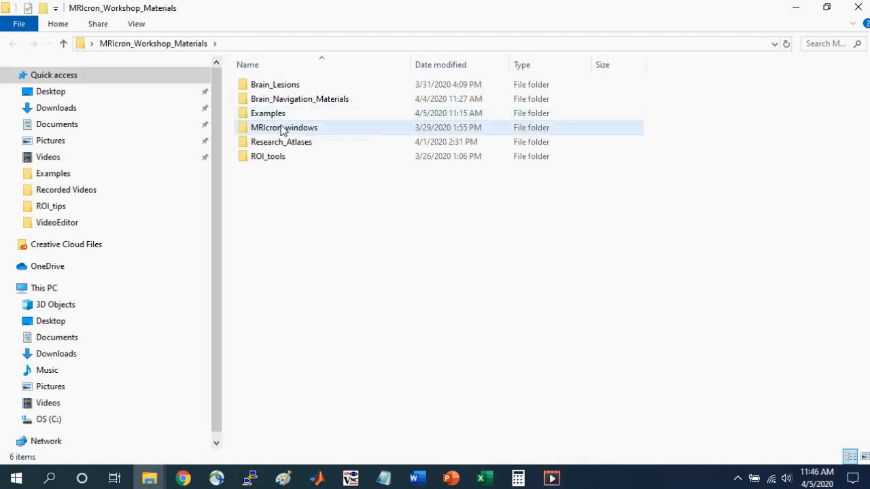
click(252, 128)
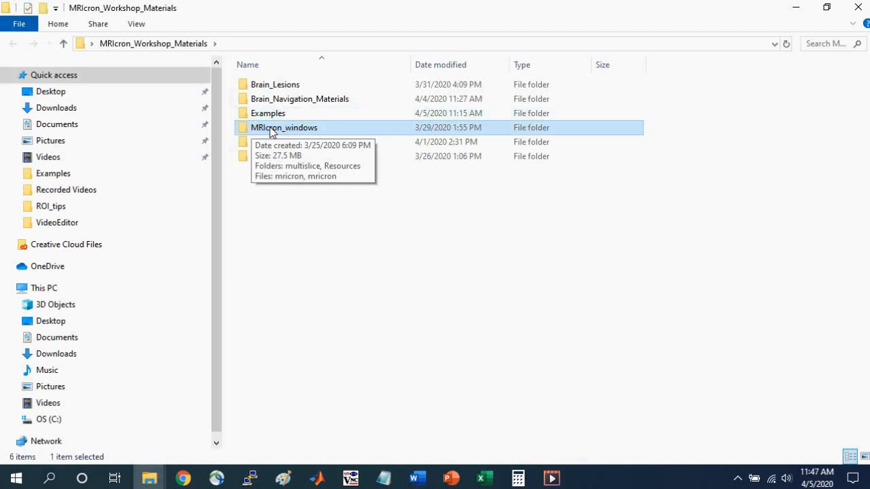
double_click(270, 129)
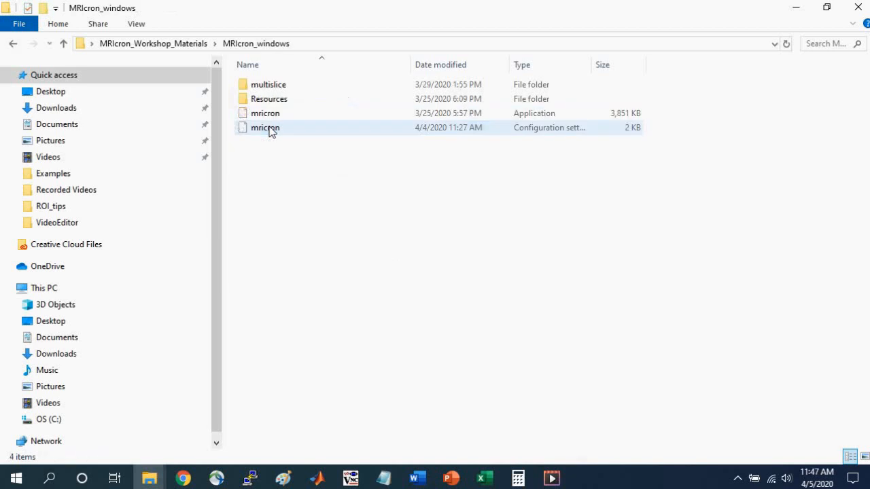
click(827, 8)
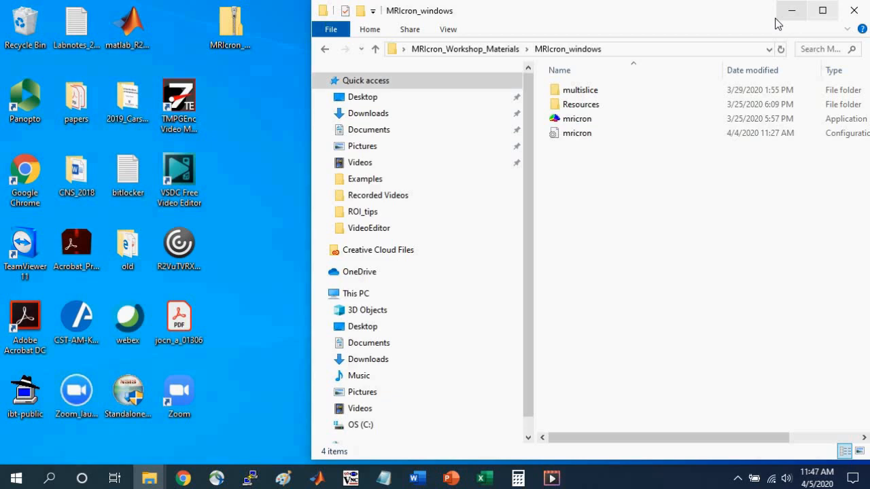
double_click(572, 121)
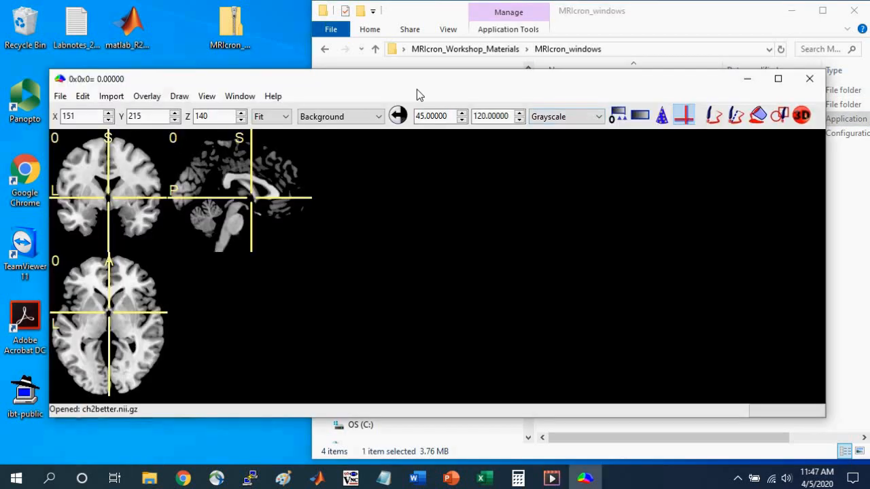
- Fit the MRIcron window to half the screen and place the crosshair on the left hippocampus at X 83, Y 183, Z 104
drag(409, 80, 363, 12)
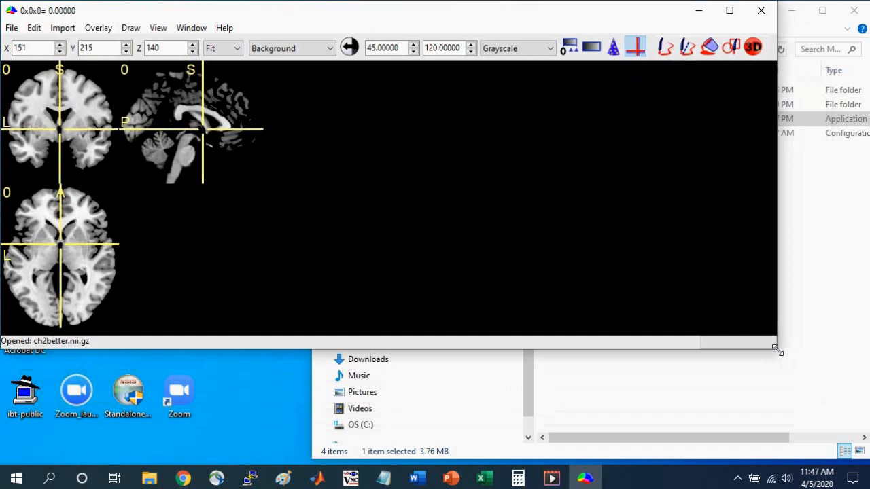
drag(775, 351, 433, 464)
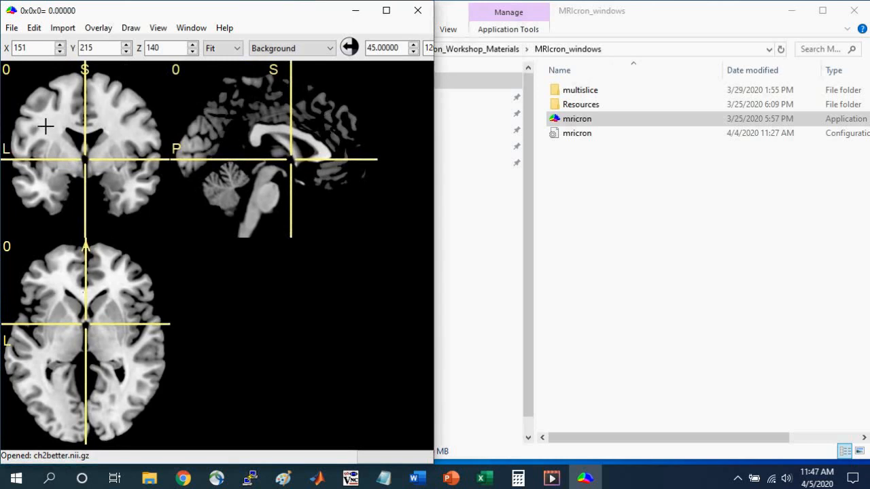
click(58, 171)
drag(57, 172, 57, 176)
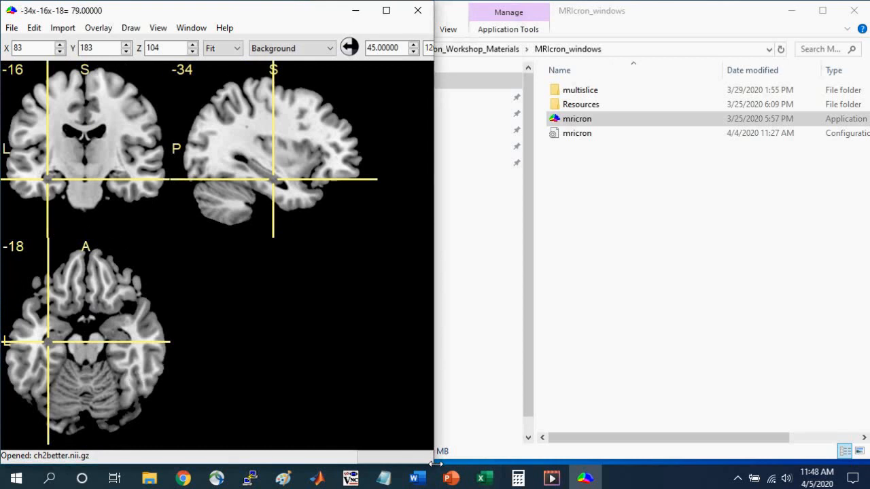
- Create a 3D spherical ROI at the crosshair with difference from origin 255, difference at edge 255 and a 3 mm radius
drag(435, 464, 810, 450)
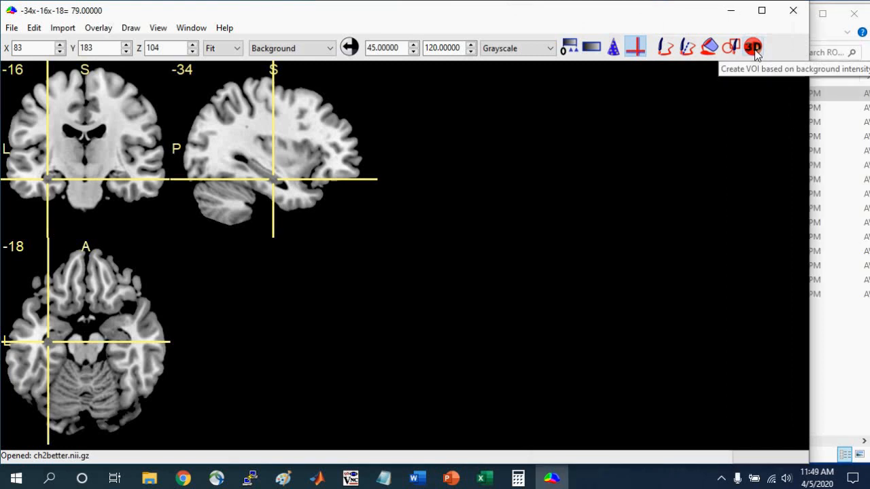
click(754, 48)
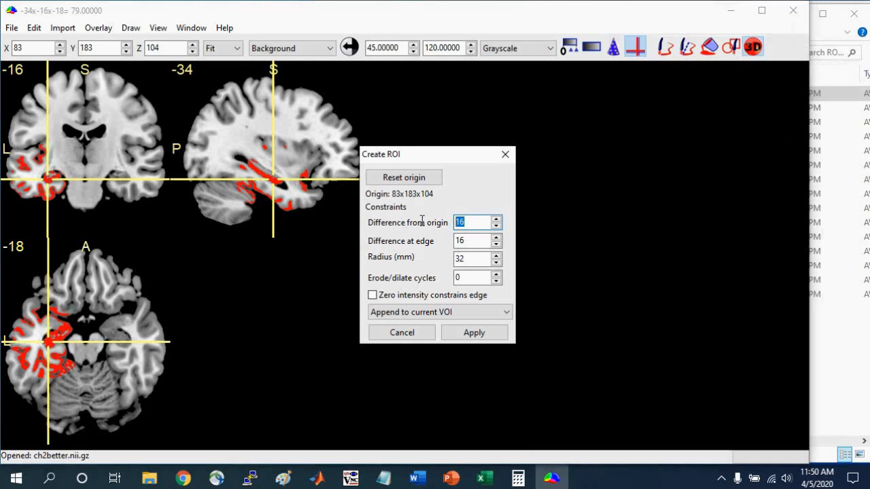
text(255)
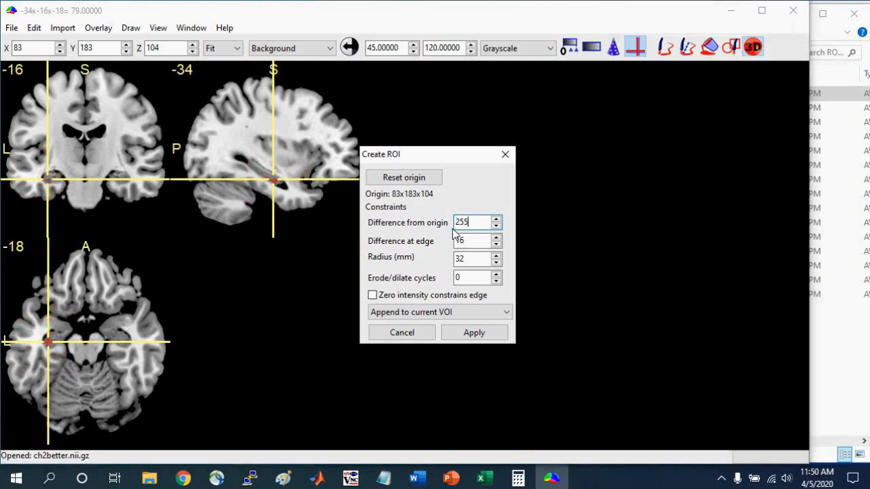
key(Tab)
text(25)
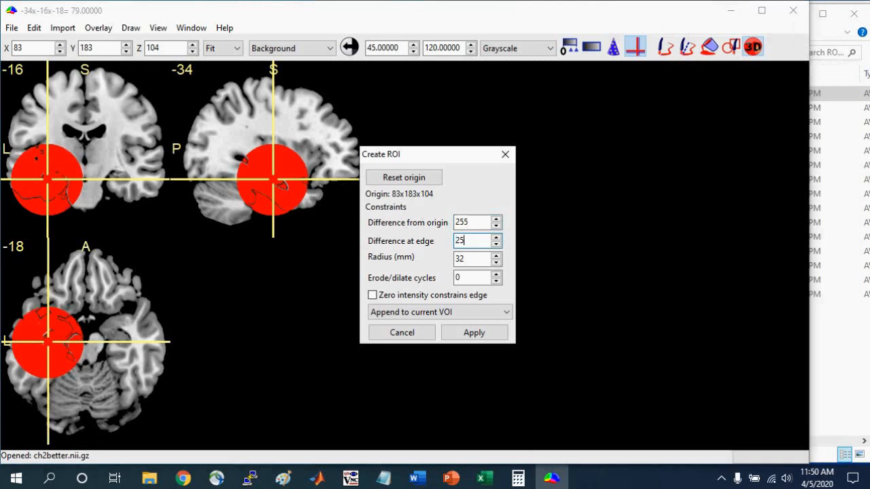
text(5)
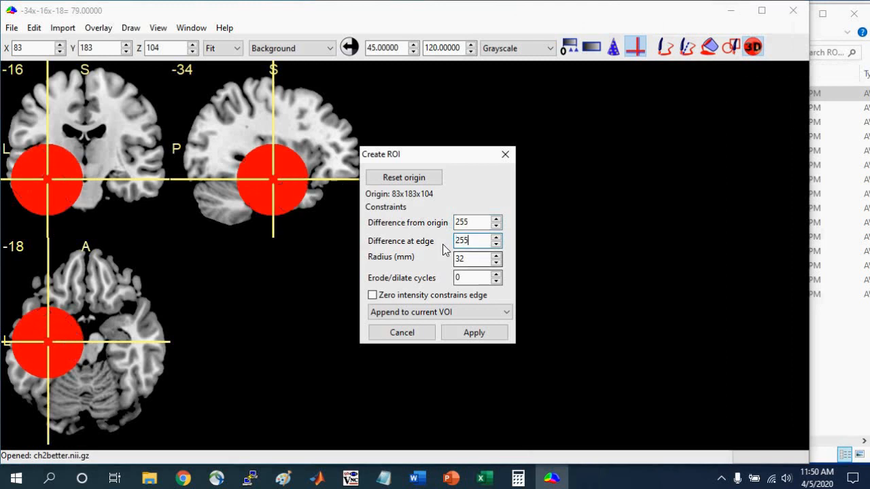
click(462, 260)
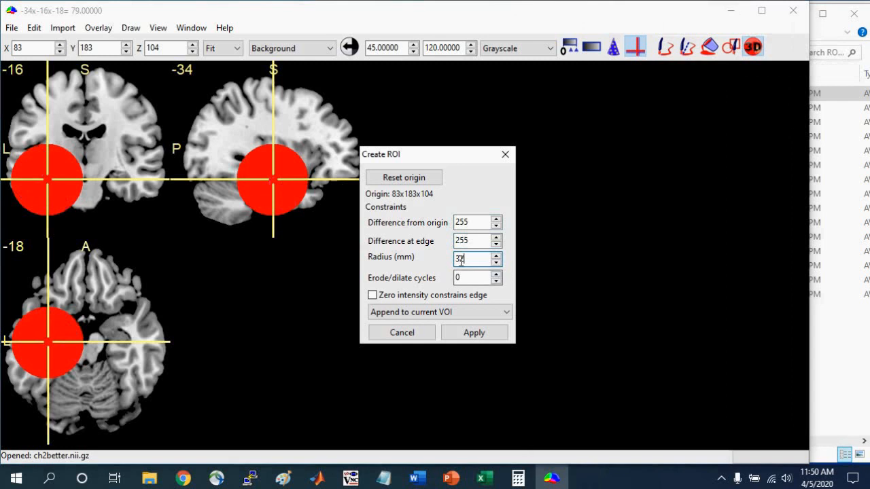
drag(467, 259, 439, 257)
text(3)
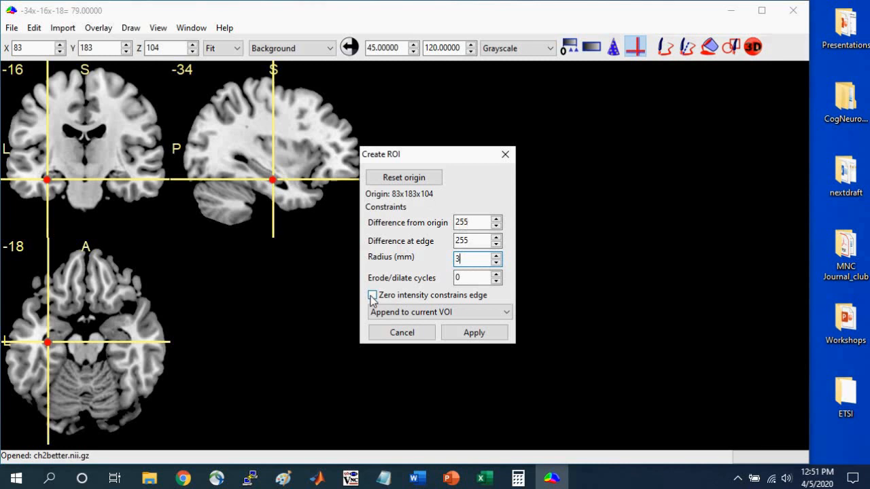
click(372, 295)
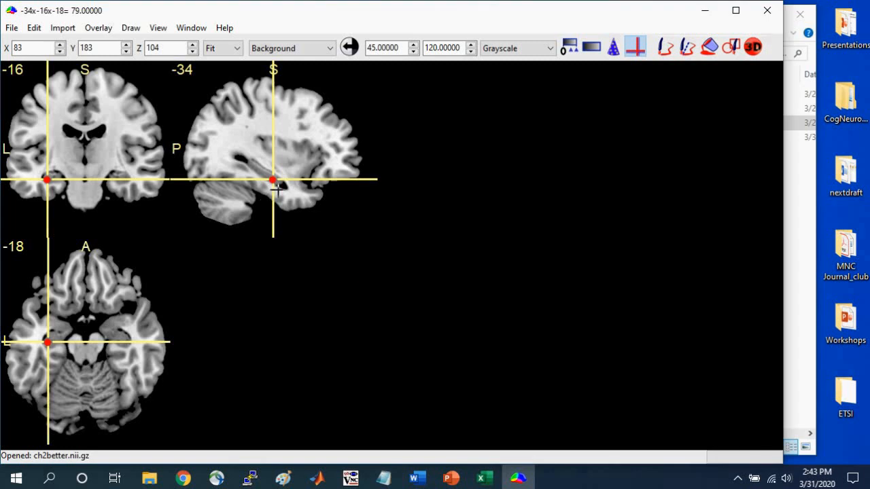
- Save the VOI as sphere1 in NIfTI (.nii) format in the MRIcron_Workshop_Materials folder
click(130, 30)
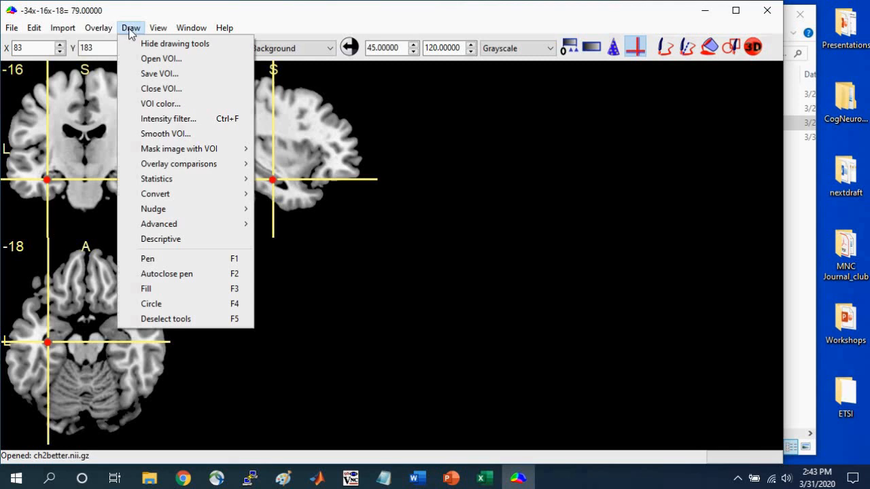
click(151, 75)
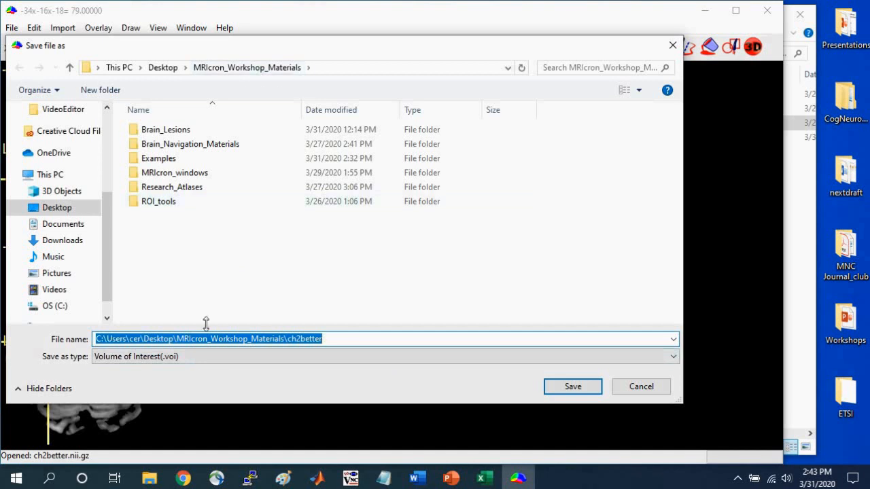
click(195, 356)
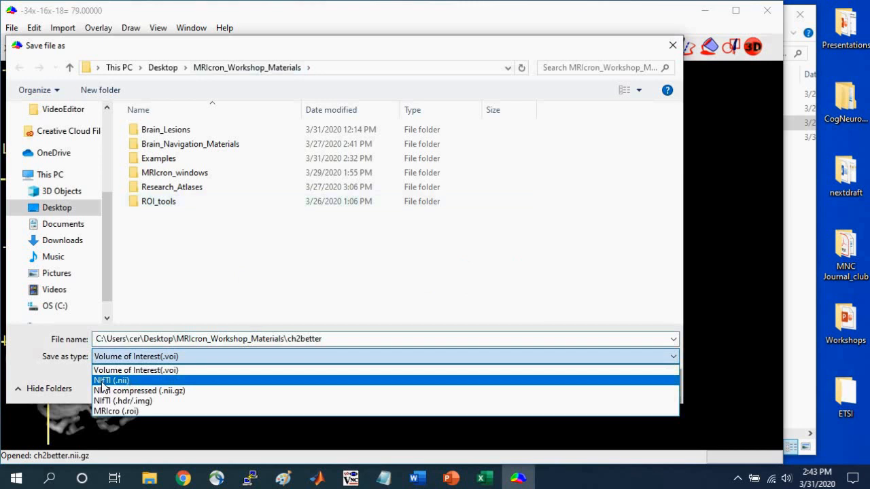
click(102, 380)
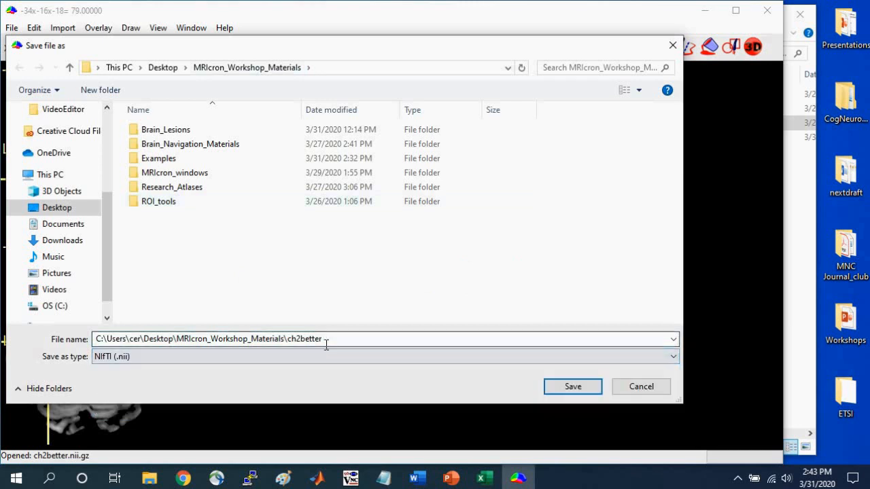
double_click(329, 338)
text(sphere1)
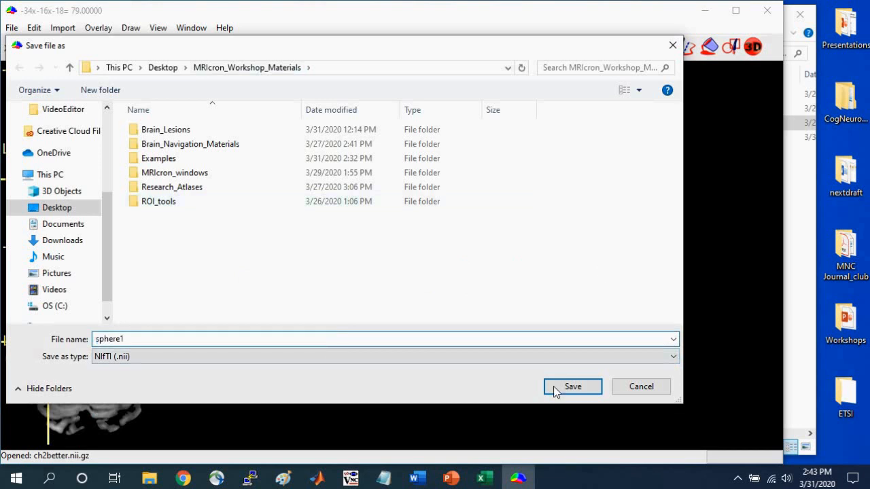
click(553, 386)
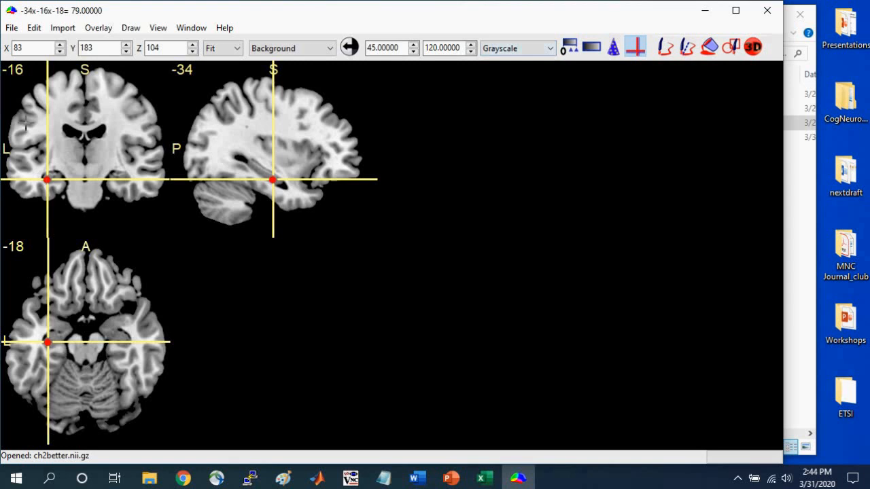
- Move the crosshair to the right hippocampus at X 212, Y 183, Z 104 and open the MNI coordinates entry
drag(23, 121, 138, 126)
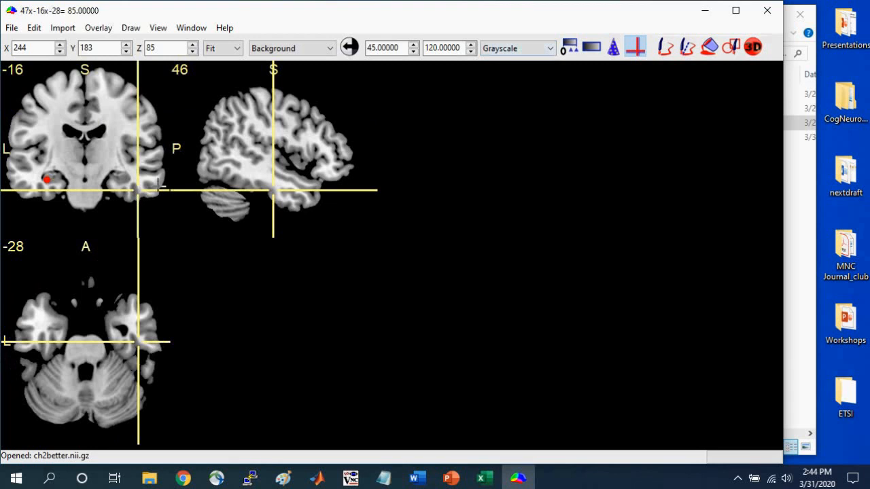
click(119, 179)
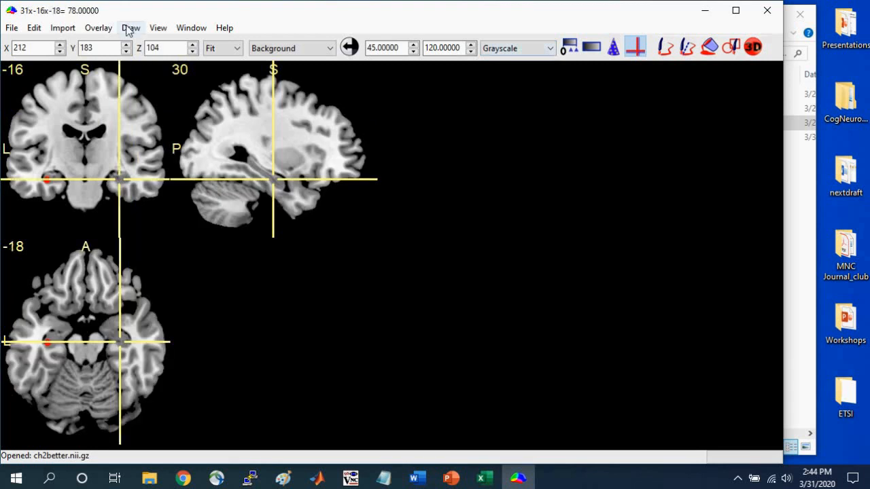
click(159, 28)
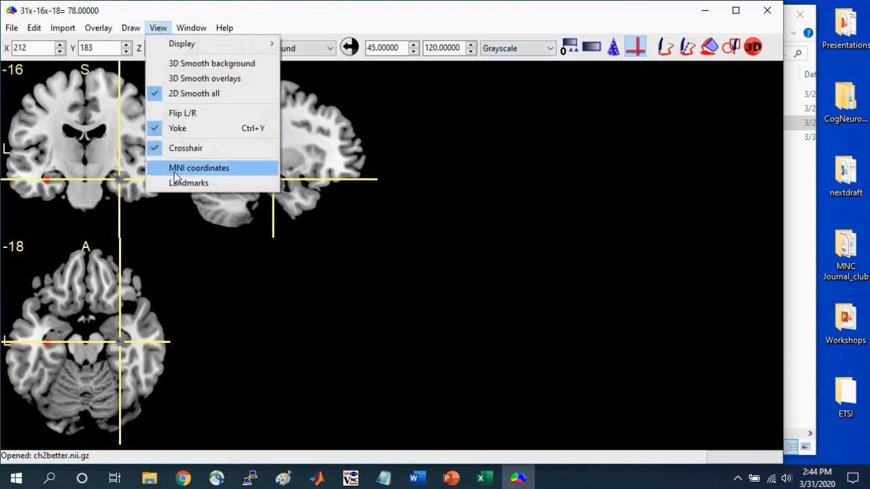
click(174, 171)
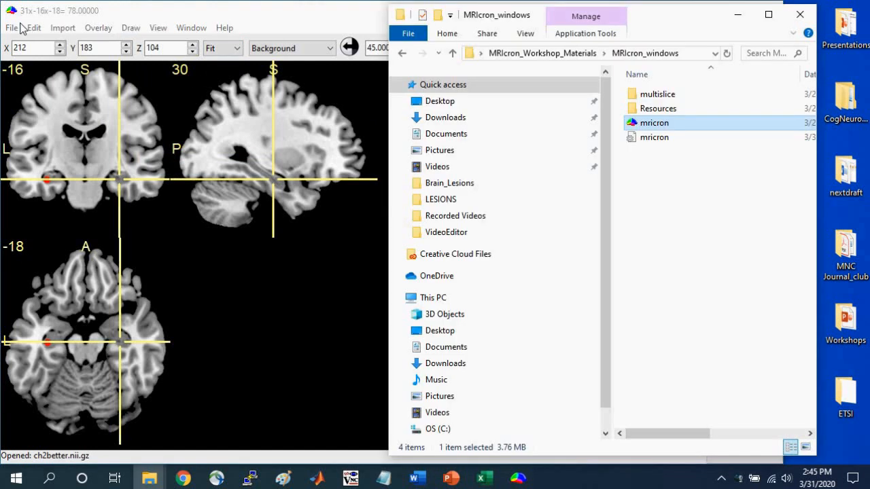
- Bring the MRIcron window back to the front and close the current VOI
click(205, 14)
click(130, 27)
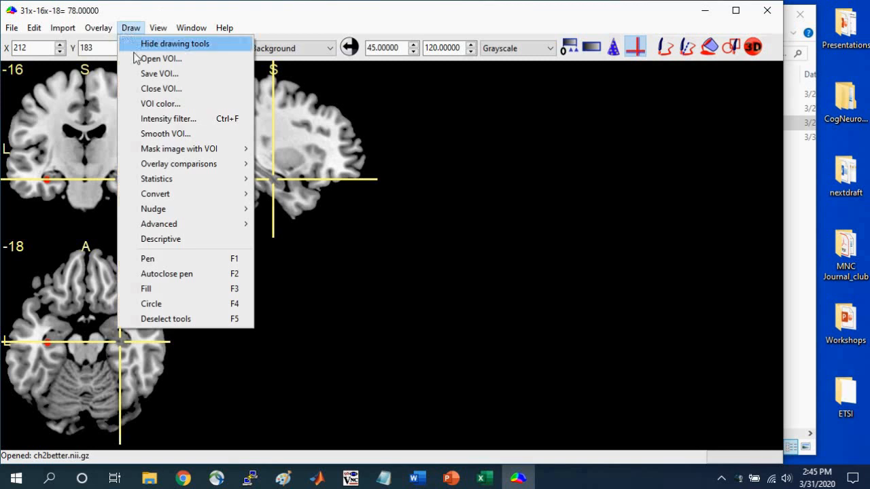
click(161, 89)
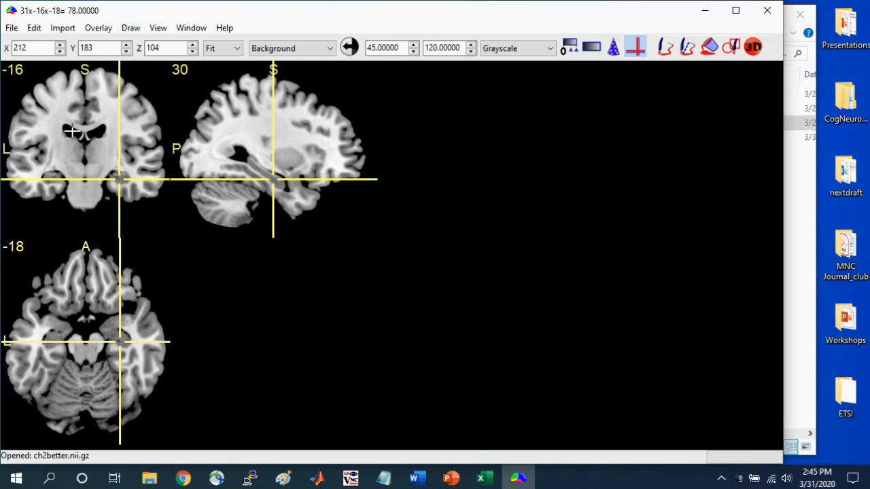
- Start a new 3D ROI in the left lateral ventricle at X 129, Y 183, Z 190 and raise its radius to 30 mm
click(72, 131)
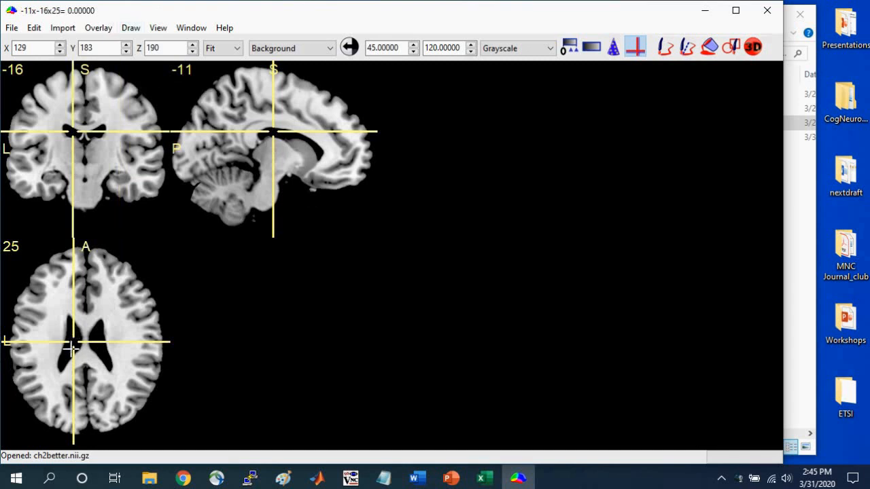
click(752, 48)
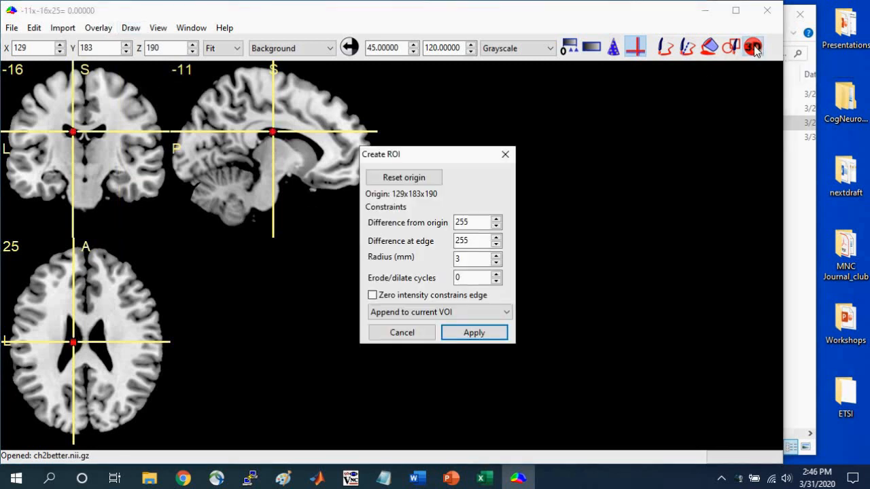
click(497, 256)
click(497, 256)
click(497, 257)
click(496, 256)
click(496, 256)
click(496, 256)
click(497, 256)
click(496, 256)
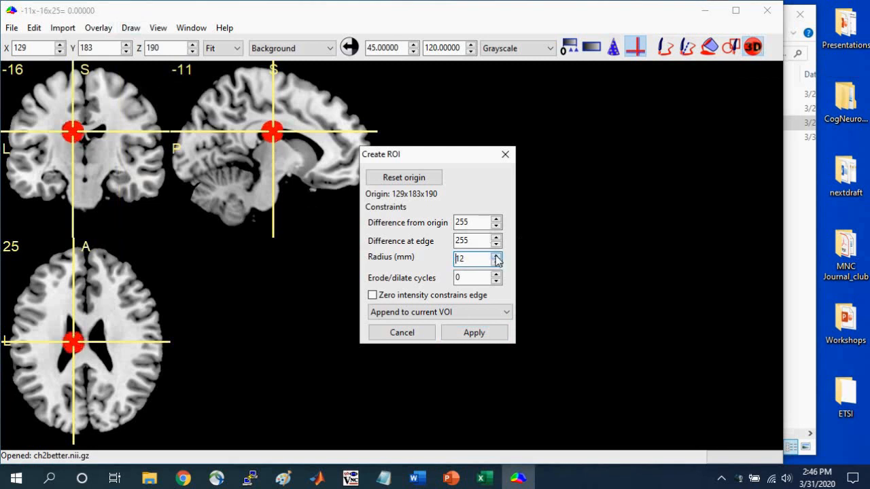
click(497, 257)
click(497, 256)
click(496, 256)
click(496, 257)
click(495, 257)
click(495, 256)
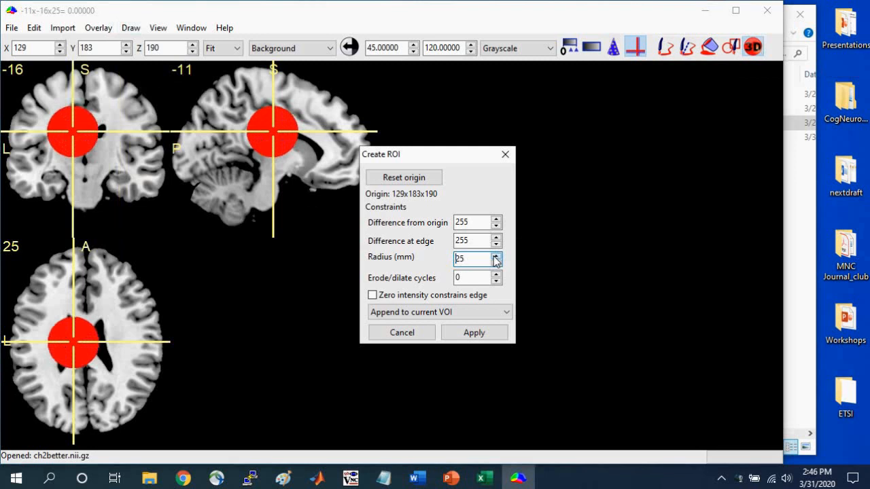
click(496, 258)
click(496, 258)
click(496, 258)
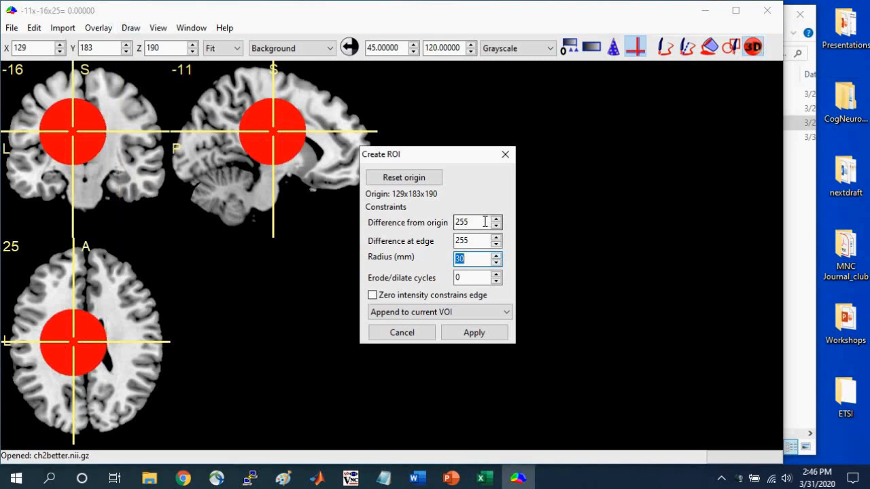
- Constrain the ventricle ROI with a difference from origin of 178 and a difference at edge of 14
drag(484, 222, 443, 220)
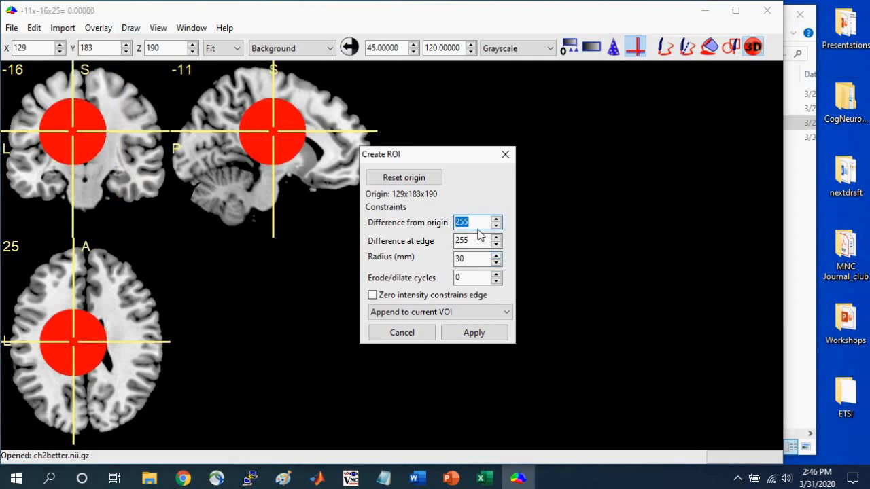
text(10)
key(Tab)
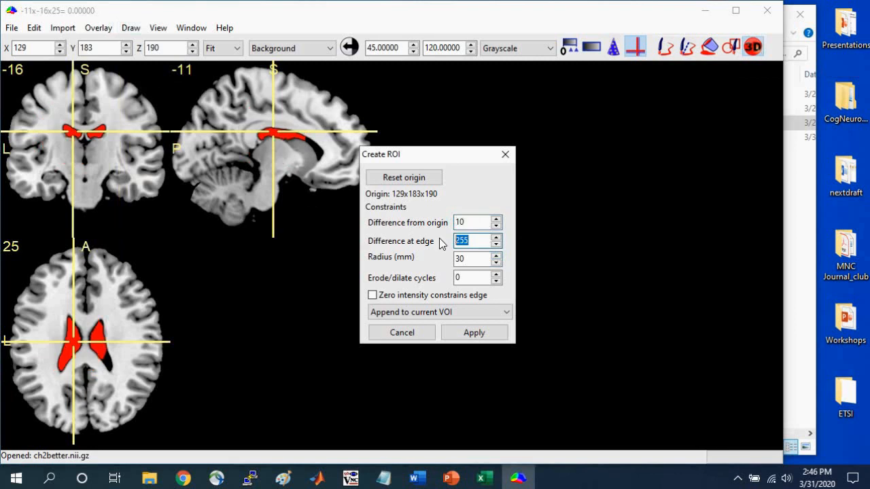
text(14)
click(496, 220)
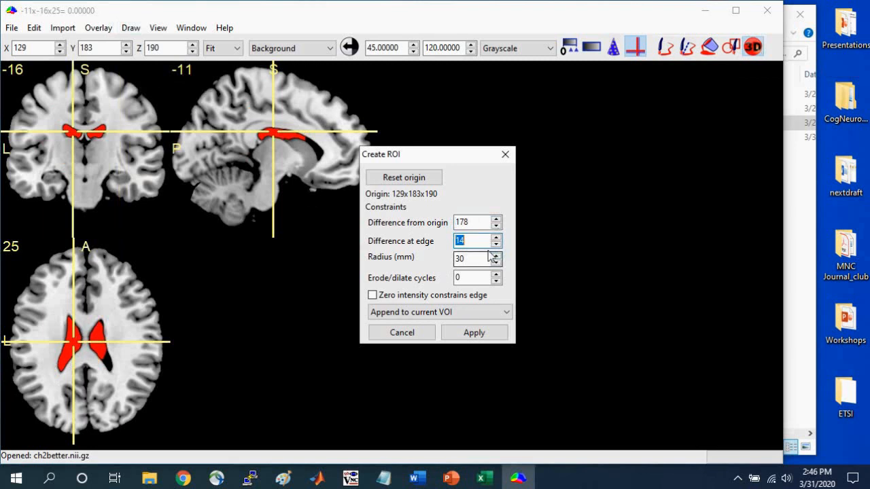
- Raise the radius of the ventricle ROI to 53 mm
click(497, 256)
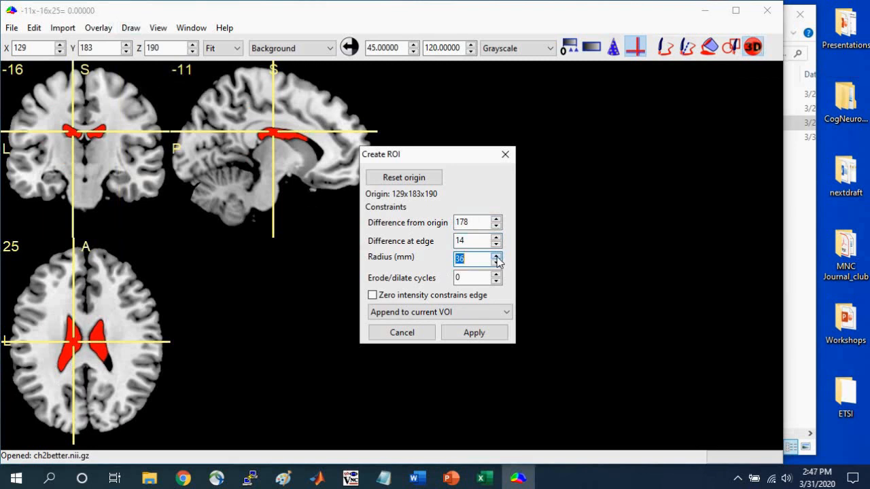
click(496, 258)
click(496, 257)
click(496, 257)
click(497, 257)
click(496, 257)
double_click(478, 256)
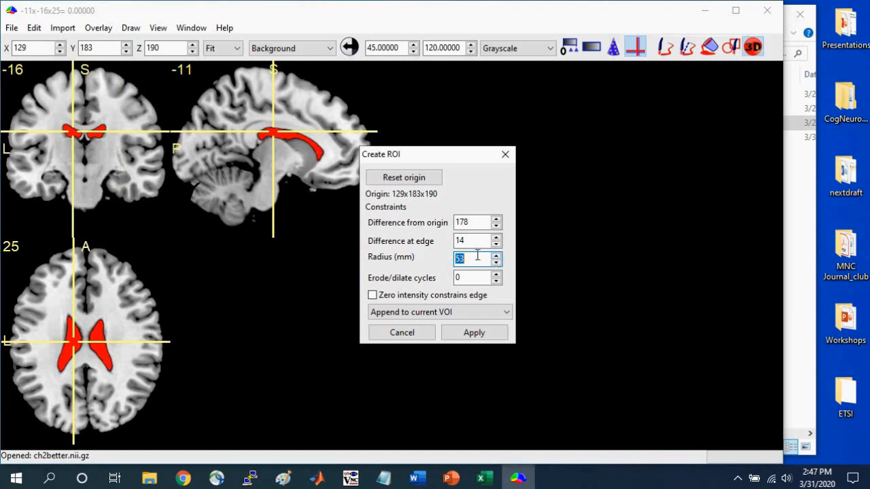
- Check the ventricles at X 151, Y 183, Z 140, extend the ROI radius beyond 54 mm to fill both sides, and apply it
drag(82, 128, 84, 160)
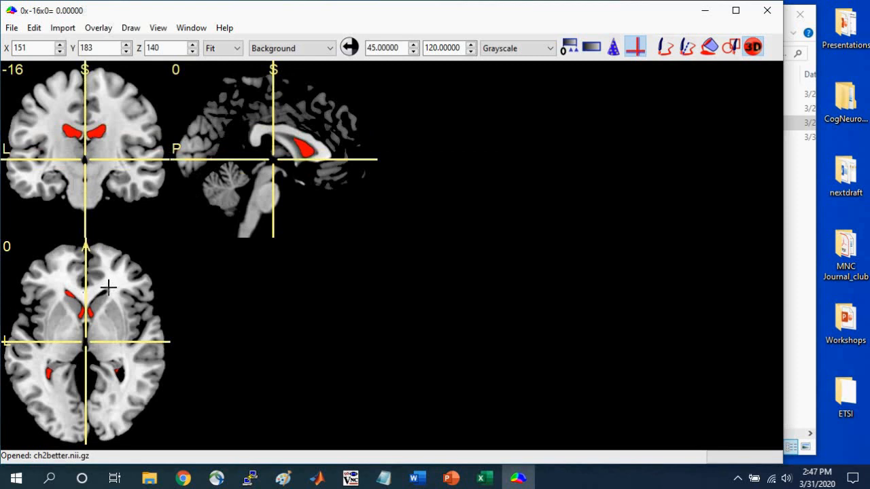
click(757, 49)
click(496, 257)
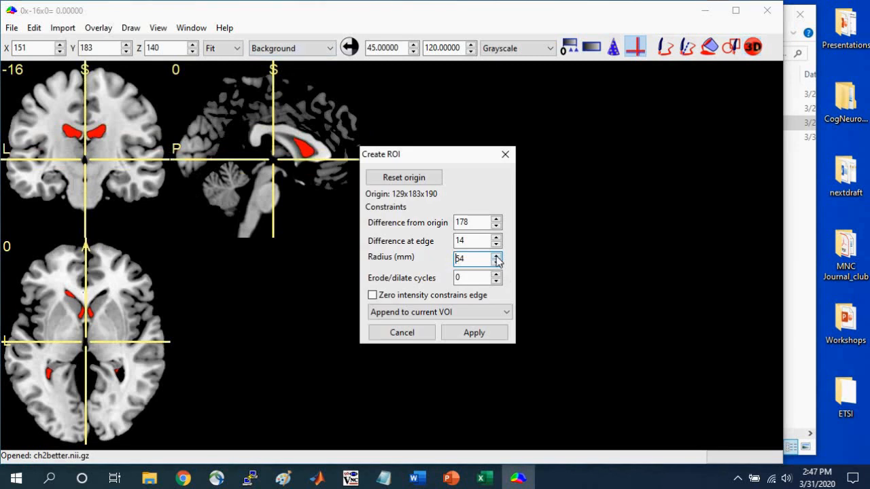
click(497, 257)
click(496, 257)
click(496, 256)
click(472, 333)
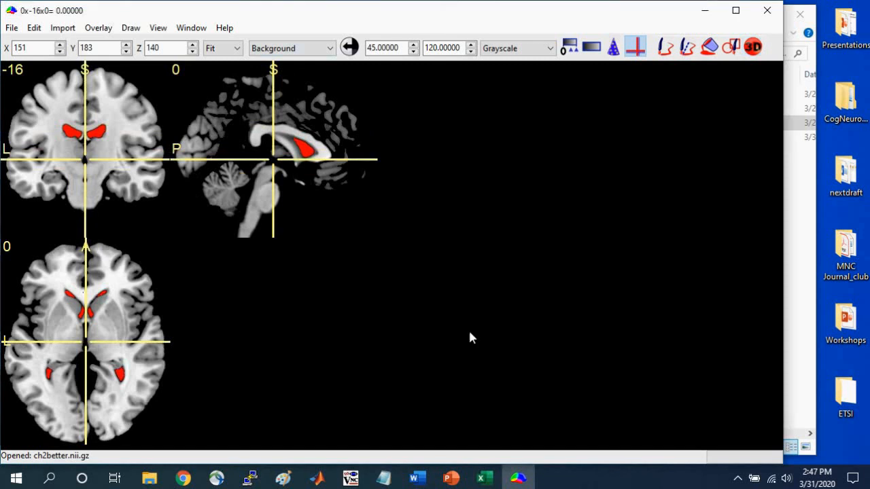
- Save the ventricle VOI as CSF in NIfTI (.nii) format in the MRIcron_Workshop_Materials folder
mouse_move(85, 121)
mouse_down()
mouse_move(84, 163)
mouse_move(77, 123)
mouse_move(74, 162)
mouse_move(78, 128)
mouse_up()
click(130, 27)
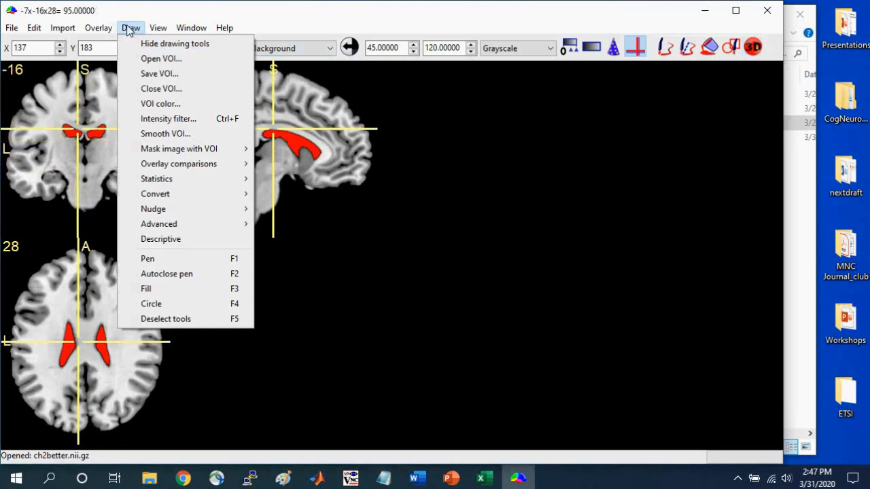
click(144, 74)
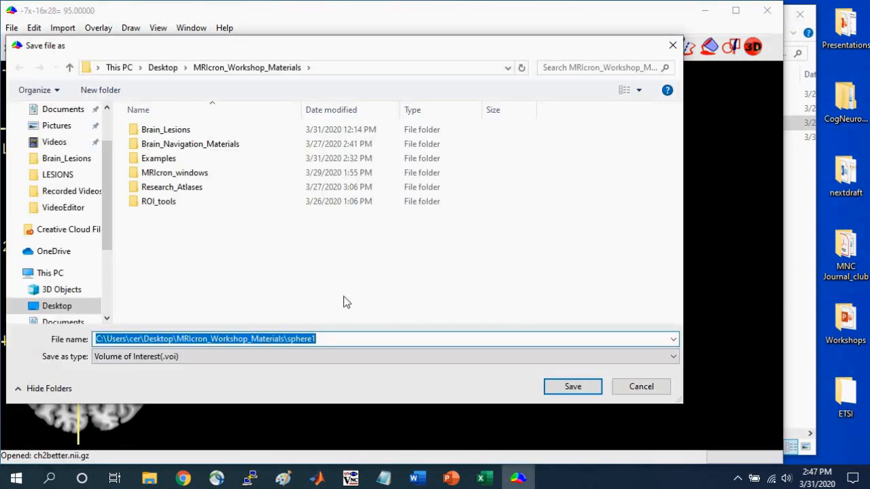
click(328, 354)
click(282, 380)
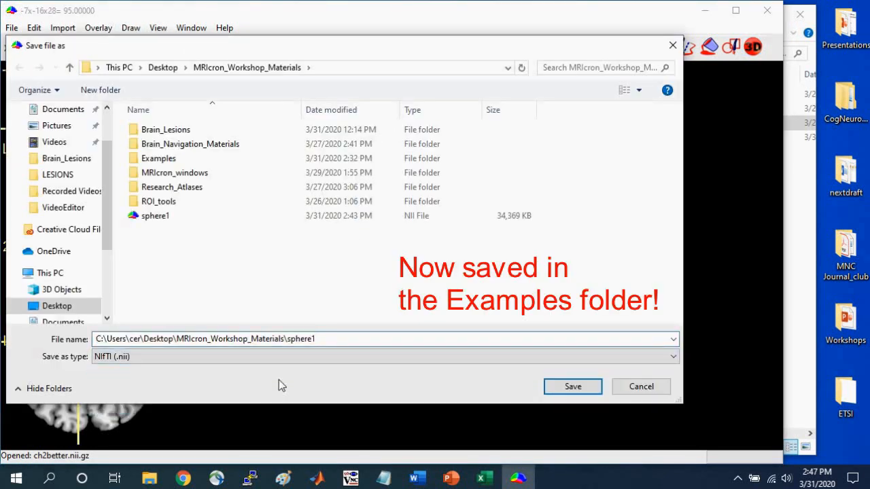
click(339, 339)
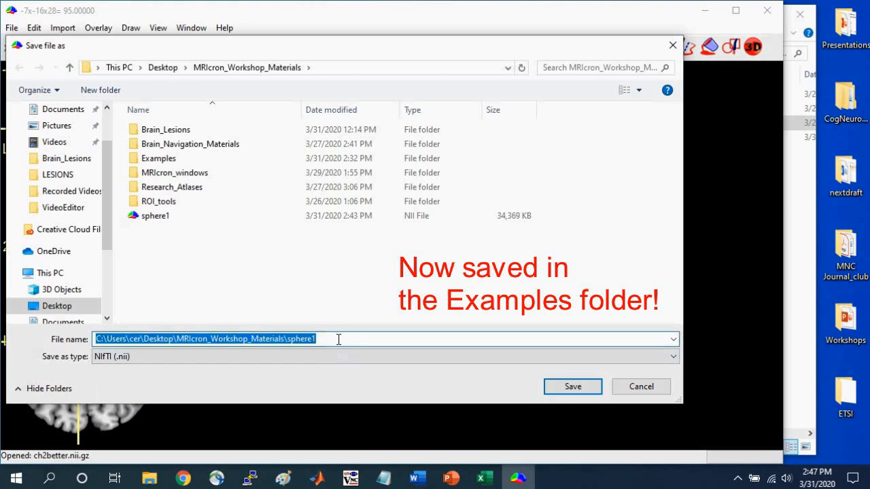
text(CSF)
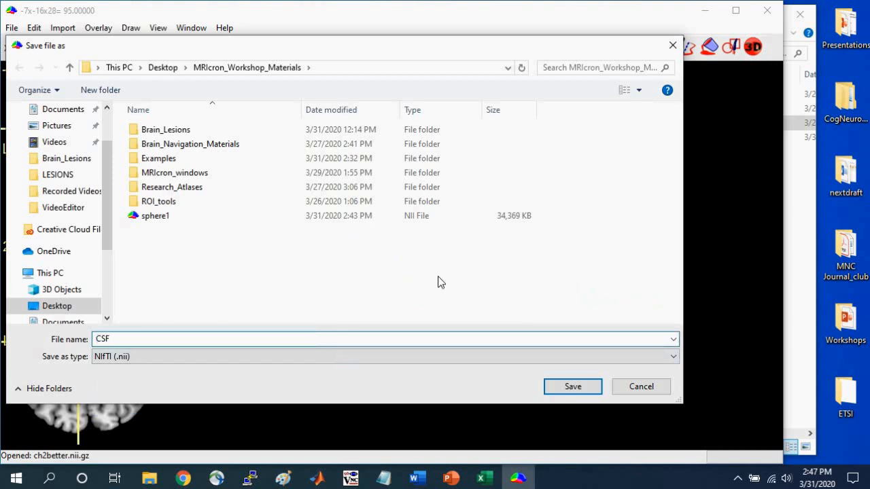
click(561, 389)
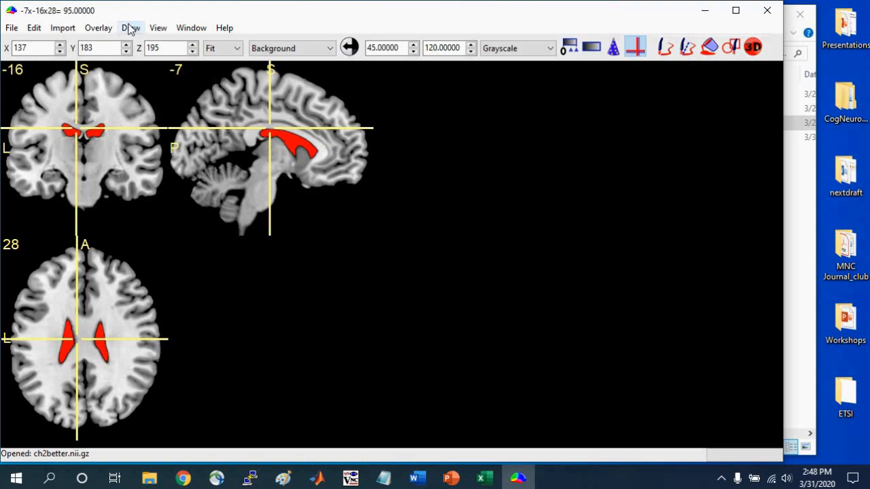
- Close the ventricle VOI and start a new 3D ROI in the right hippocampus at X 214, Y 183, Z 107
click(130, 27)
click(139, 89)
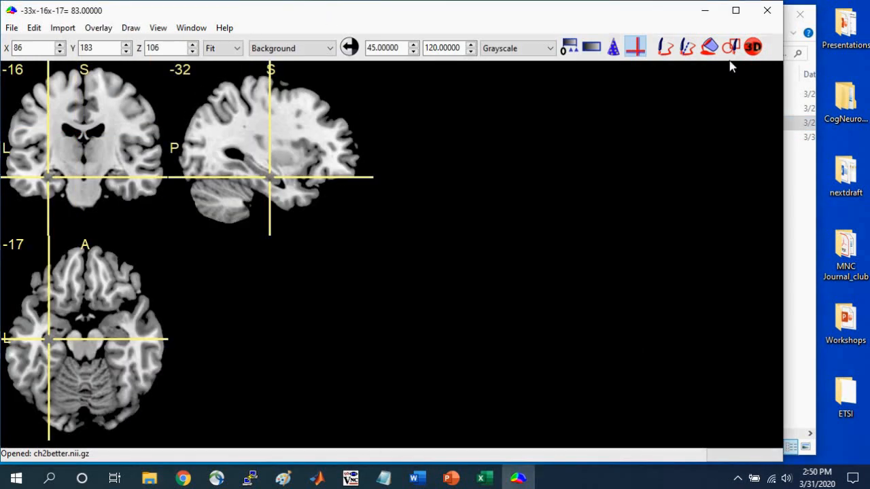
click(120, 176)
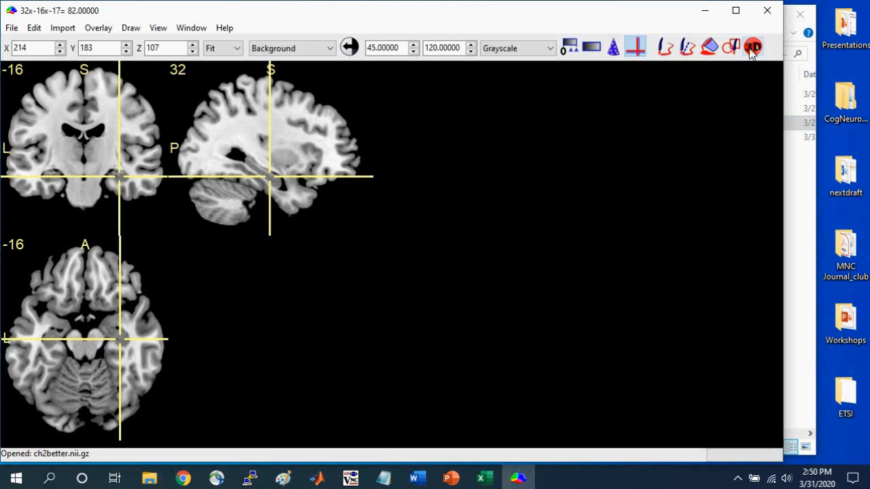
click(752, 48)
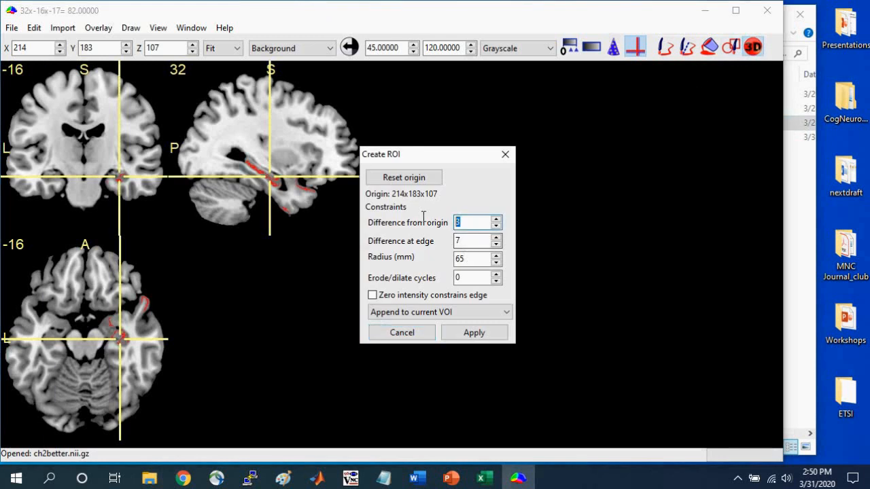
- Set both the difference from origin and the difference at edge to 255, the radius to 3 mm, and apply the sphere
text(255)
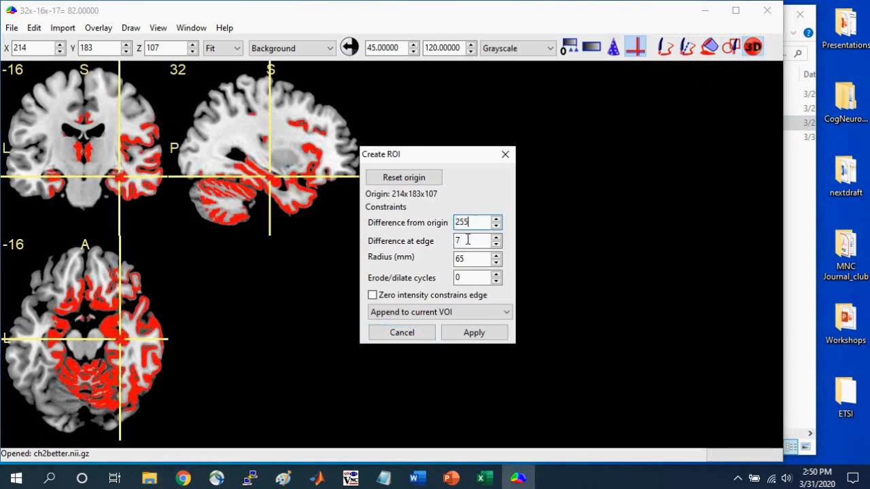
key(Tab)
text(255)
click(478, 262)
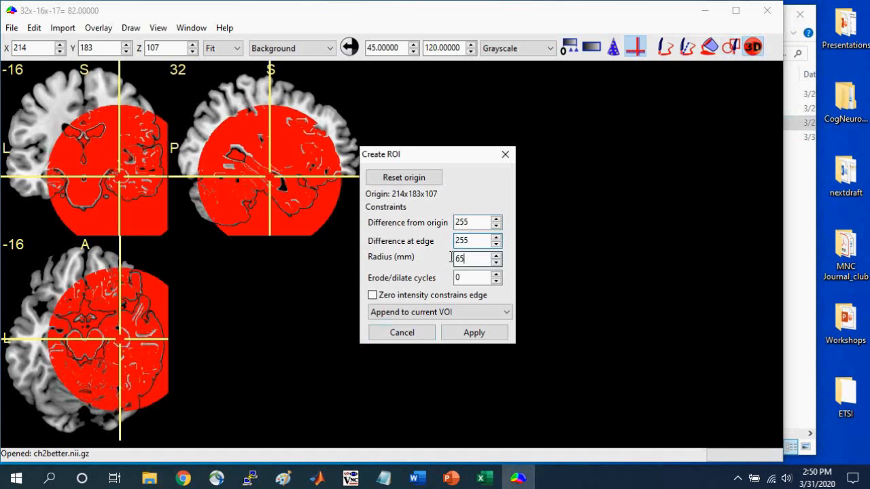
double_click(460, 259)
text(3)
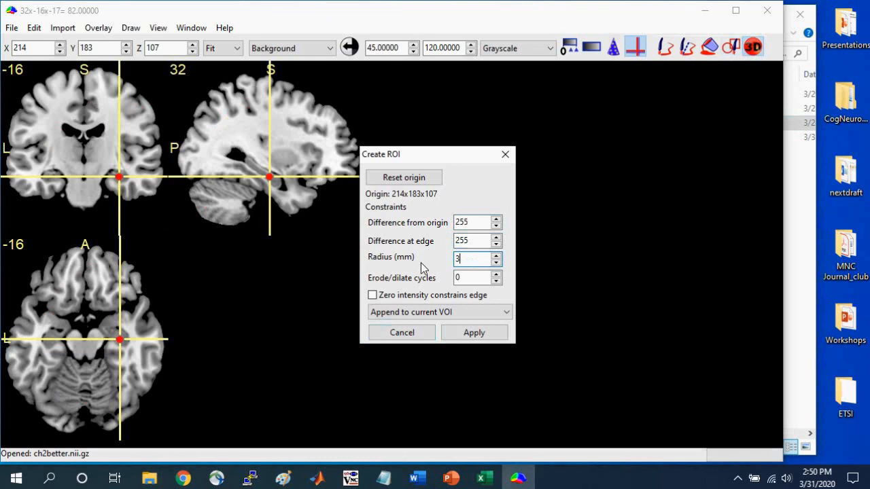
click(474, 332)
- Append a second 3 mm sphere to the VOI at X 196, Y 238, Z 137
drag(285, 156, 299, 198)
click(109, 161)
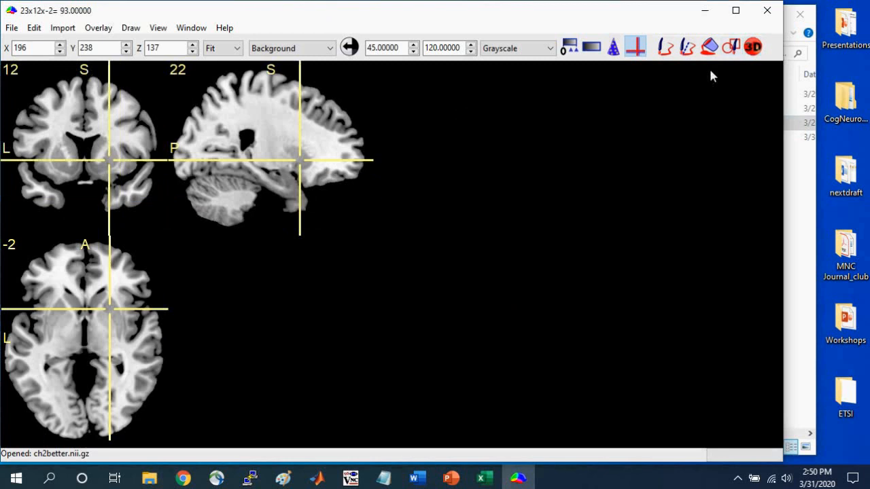
click(753, 47)
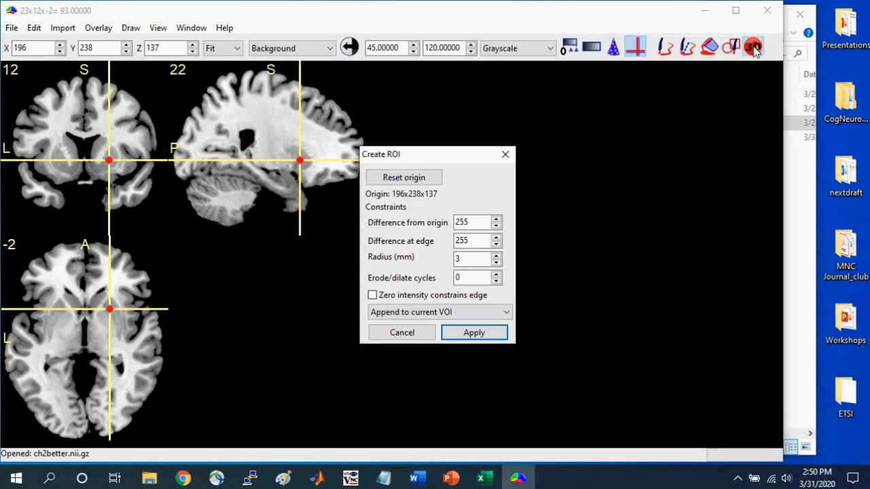
click(475, 333)
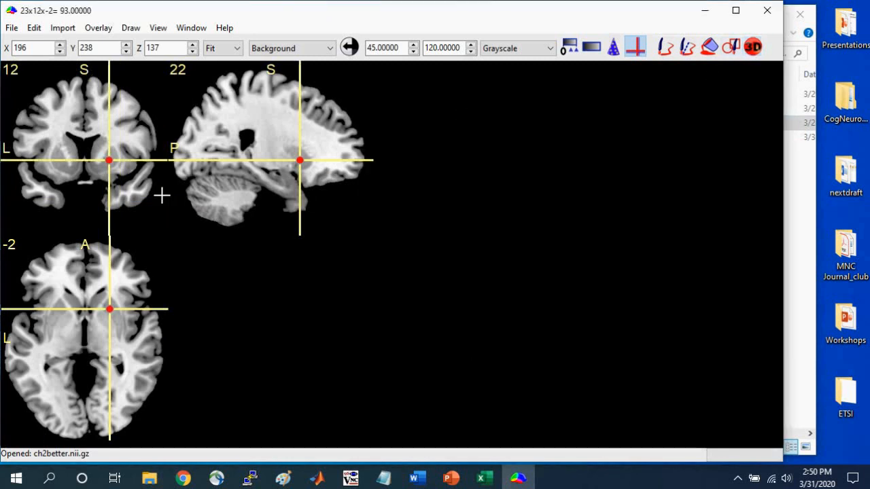
- Append a third 3 mm sphere on the left side at X 100, Y 238, Z 142
click(55, 157)
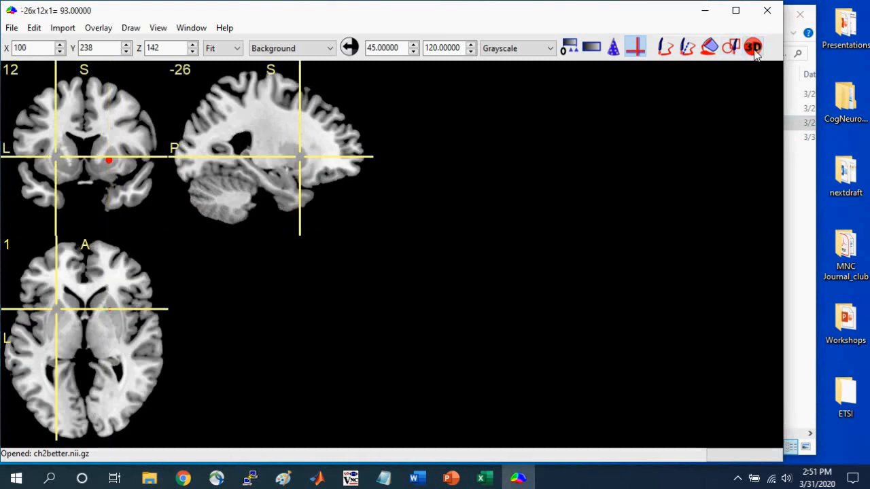
click(754, 54)
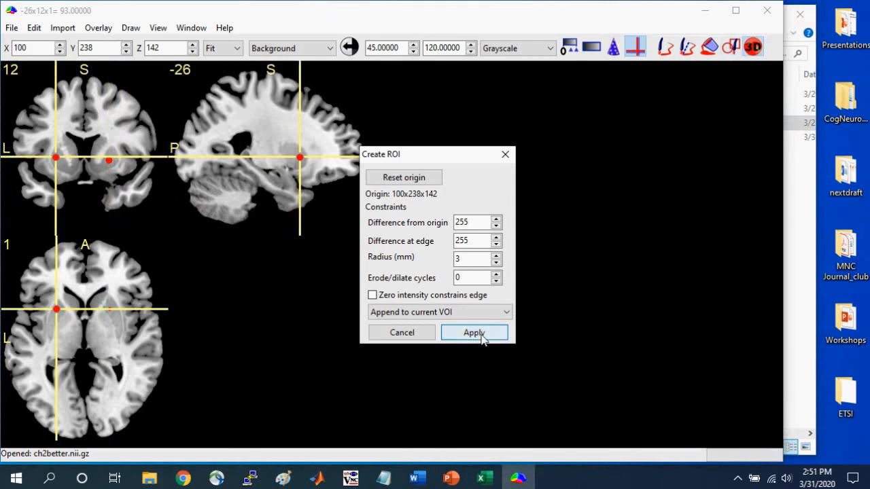
click(475, 332)
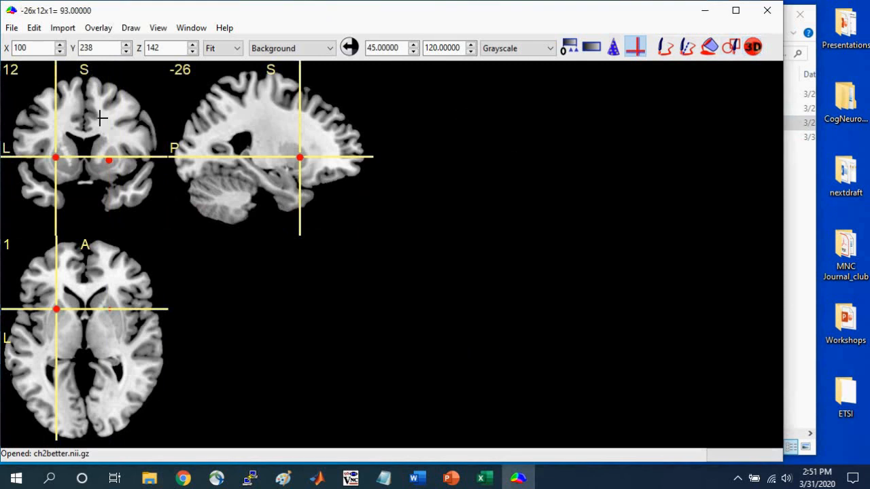
- Save the multi-sphere VOI in NIfTI (.nii) format, entering sphere as its file name
drag(127, 142, 126, 171)
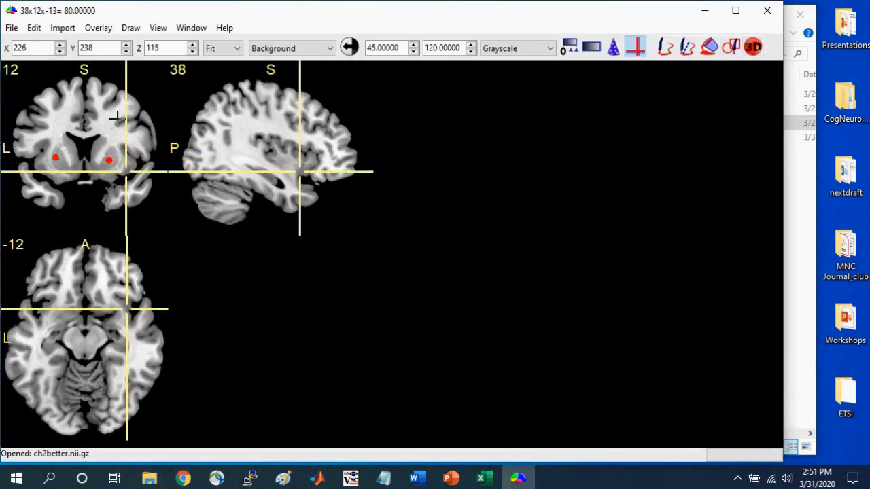
mouse_move(115, 116)
mouse_down()
mouse_move(121, 171)
mouse_move(122, 142)
mouse_up()
click(132, 29)
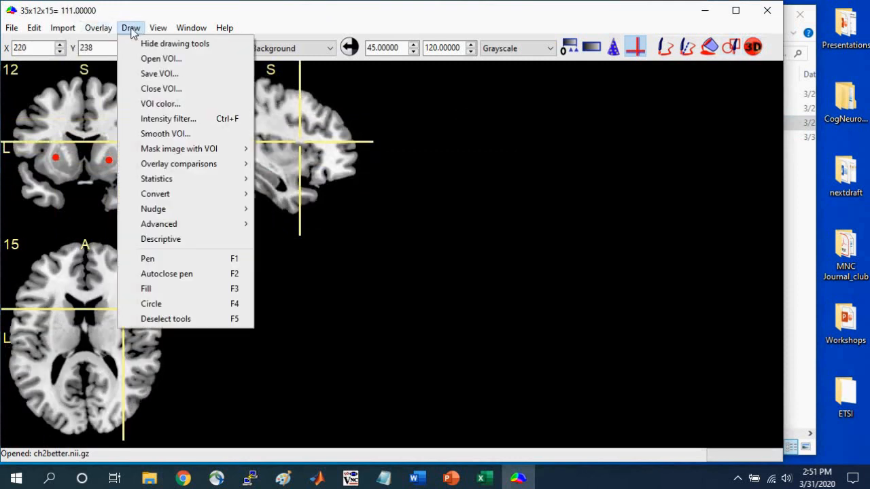
click(144, 73)
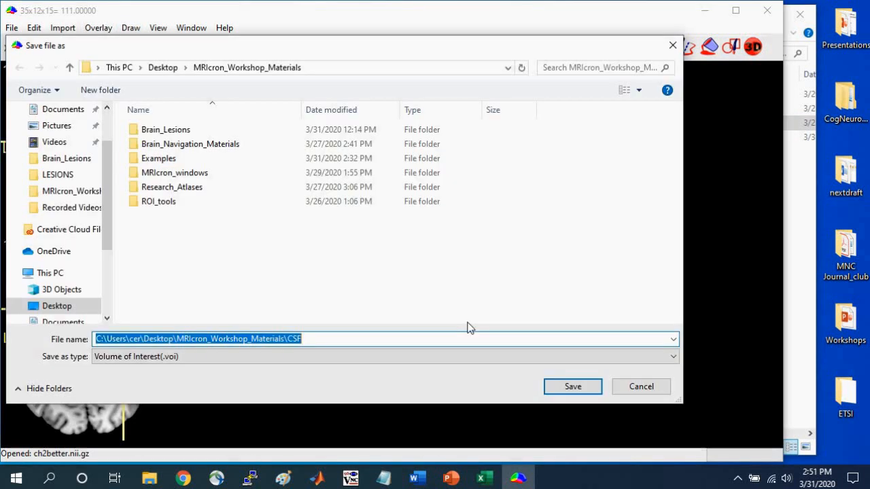
click(313, 356)
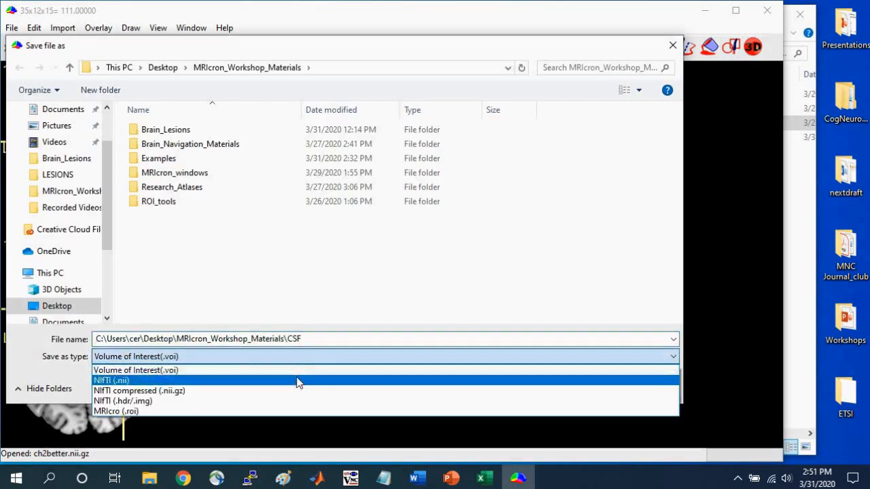
click(299, 380)
double_click(310, 339)
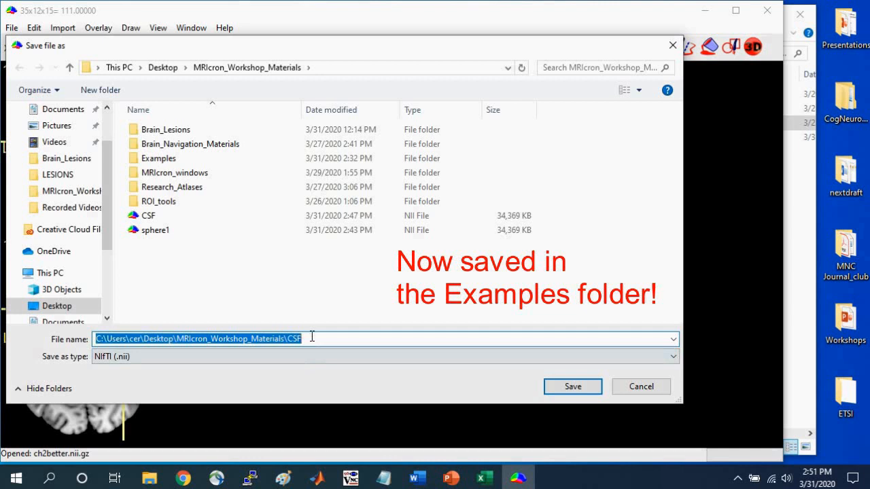
text(sphere)
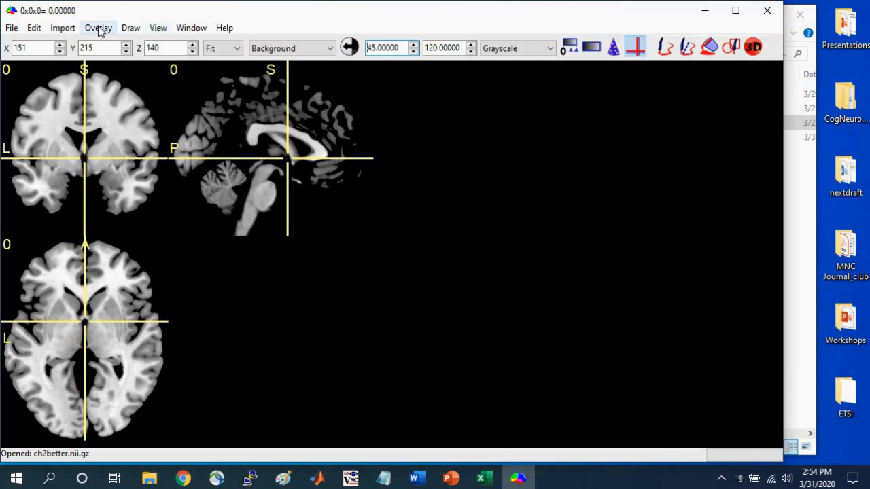
- Create an overlap image from the NIfTI files sphere1 and spheres, listing Neuroimaging files to select them
click(131, 28)
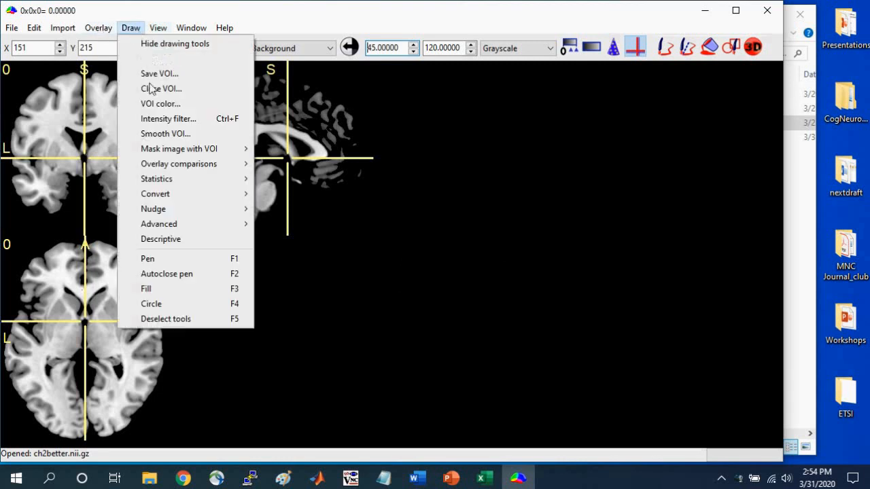
mouse_move(180, 180)
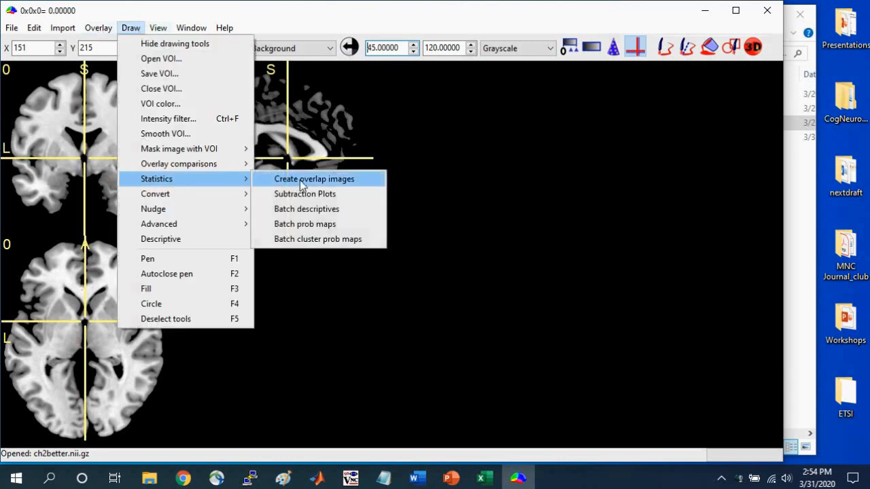
click(300, 180)
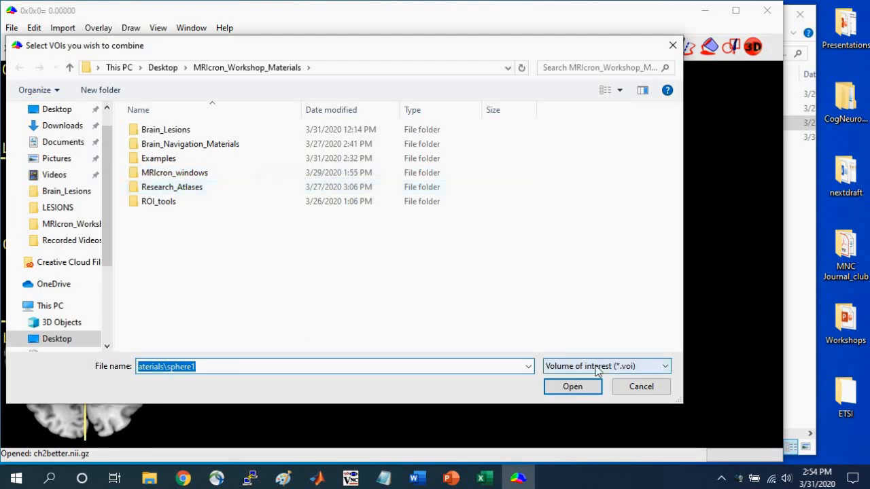
click(584, 372)
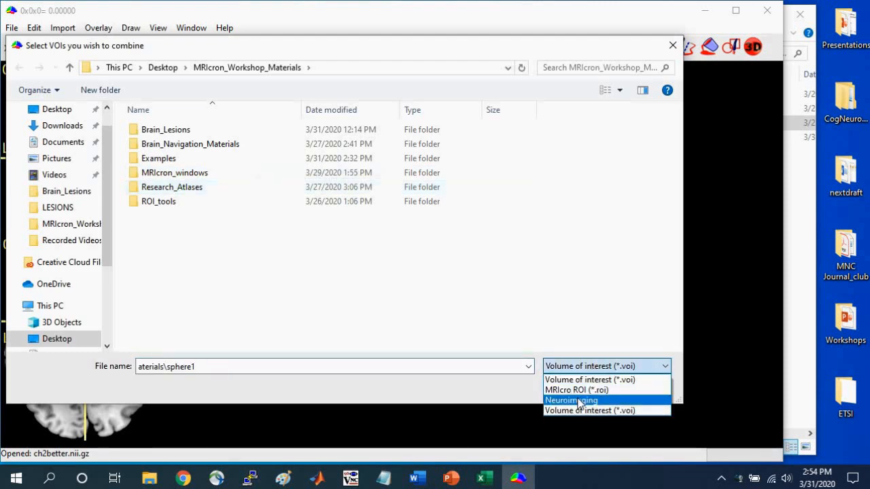
click(582, 399)
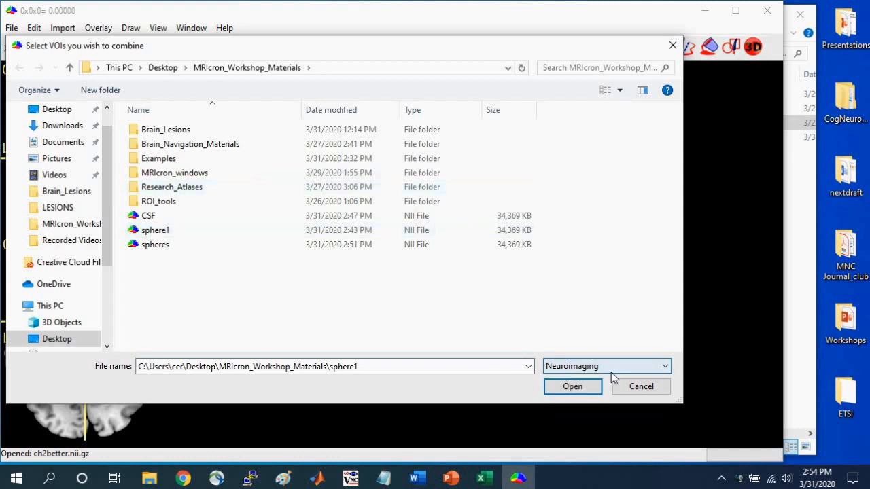
click(165, 234)
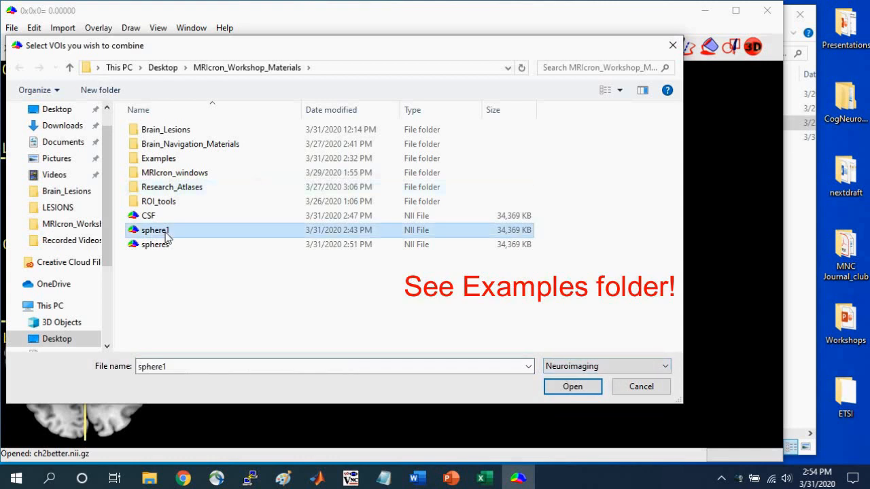
ctrl+click(161, 245)
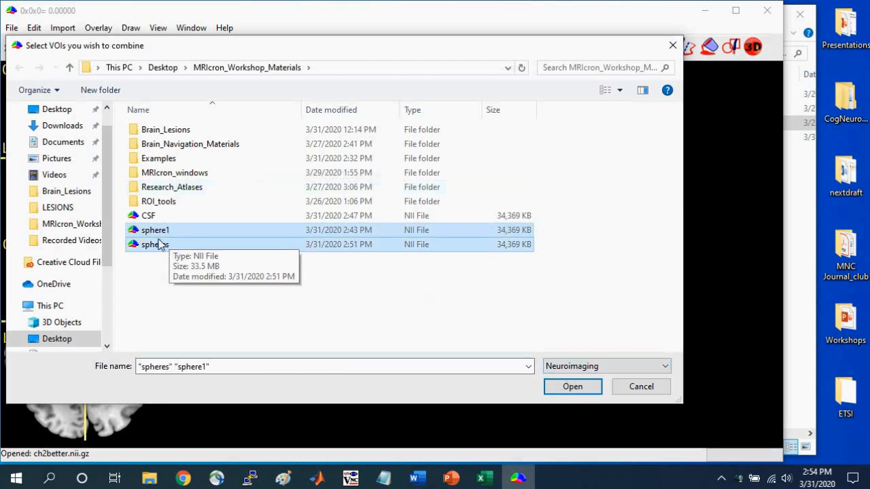
click(575, 391)
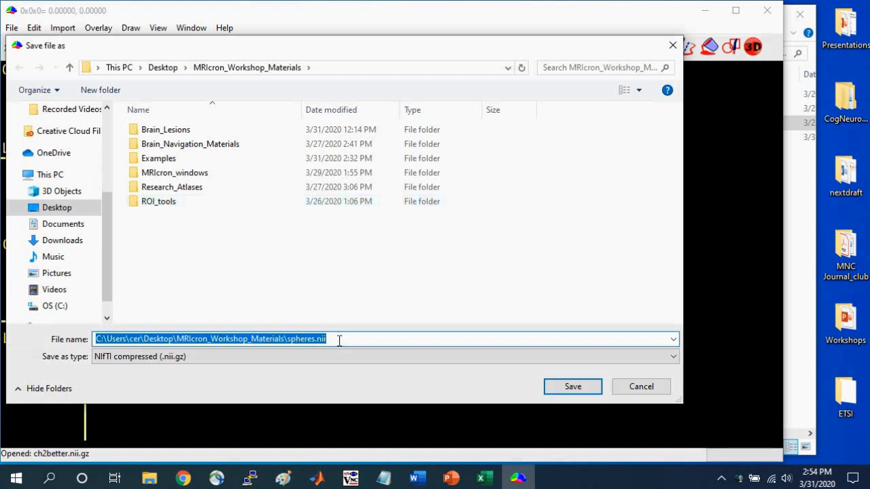
- Save the overlap image in NIfTI (.nii) format as spheres_combine in the MRIcron_Workshop_Materials folder
click(299, 355)
click(265, 378)
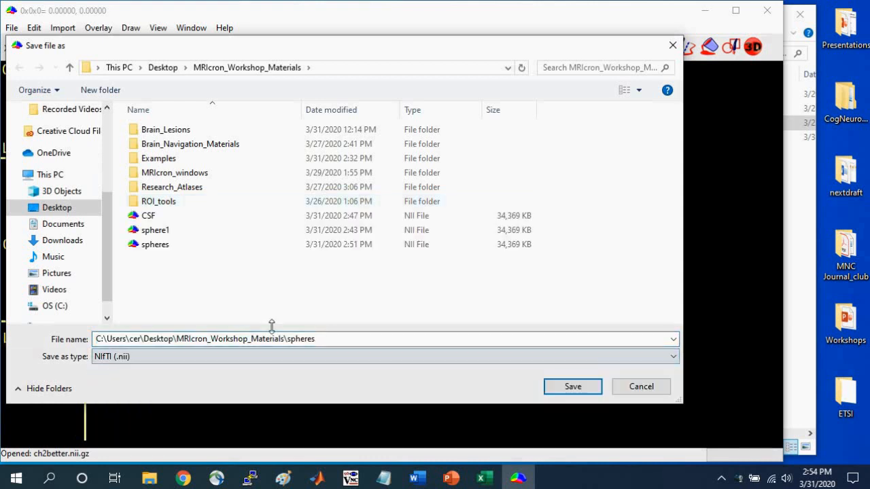
click(324, 339)
click(324, 339)
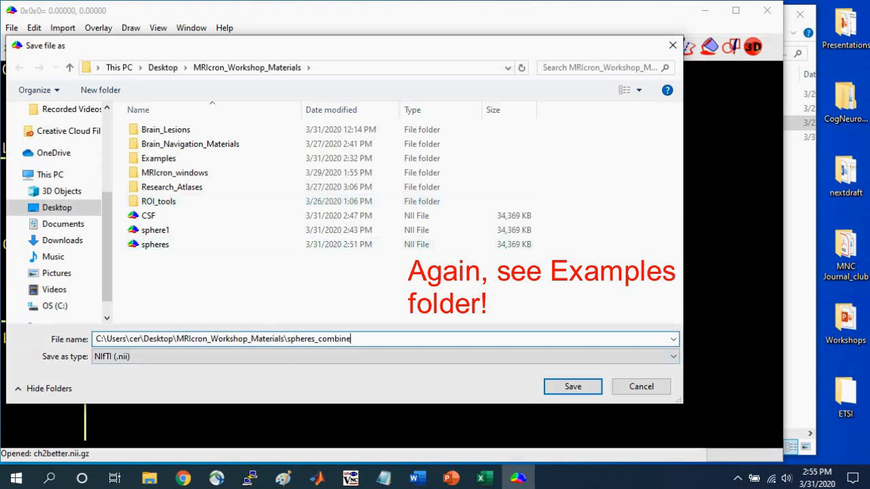
click(571, 388)
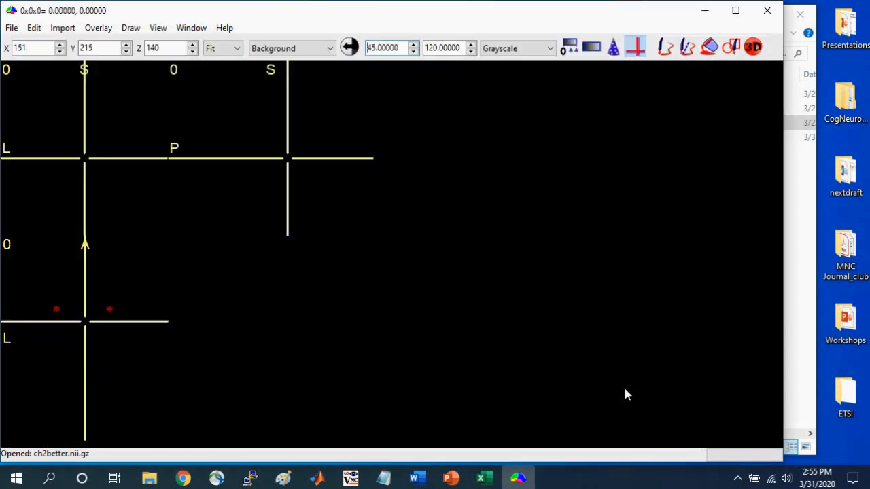
- Inspect the red spheres on both sides of the overlap result and close all overlays
click(108, 309)
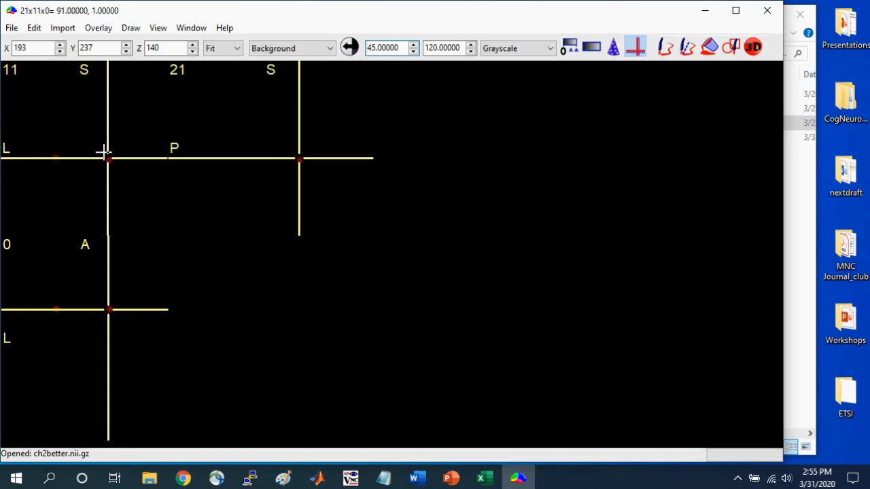
mouse_move(103, 151)
mouse_down()
mouse_move(111, 159)
mouse_move(105, 179)
mouse_move(110, 159)
mouse_up()
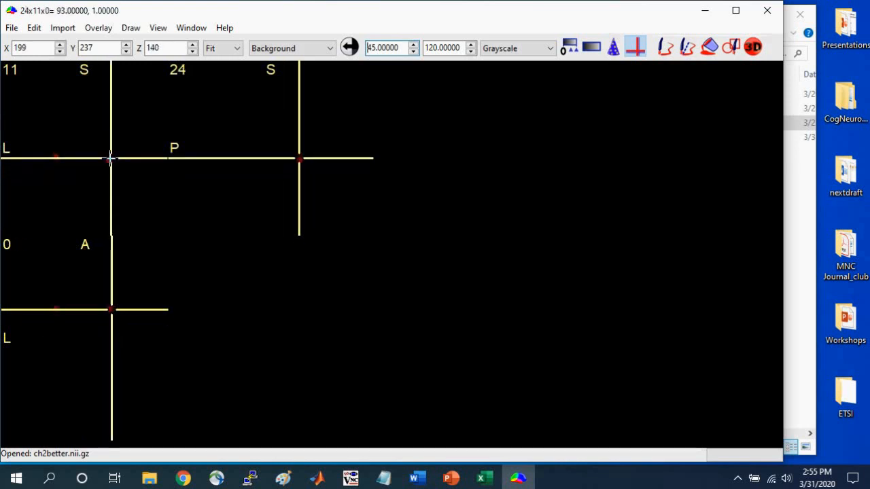
click(55, 309)
click(98, 28)
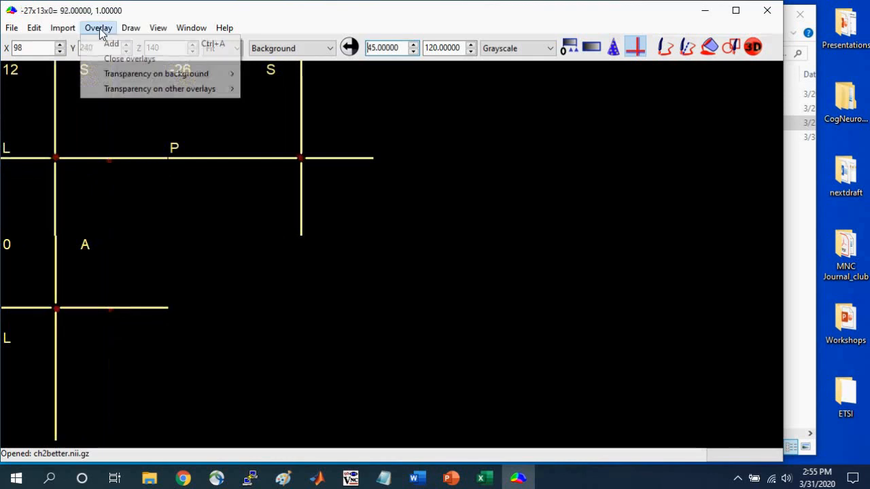
click(113, 58)
- Add spheres_combine as an overlay on the template, auto-adjust its intensity range, and move the crosshair to the lower left sphere
click(99, 28)
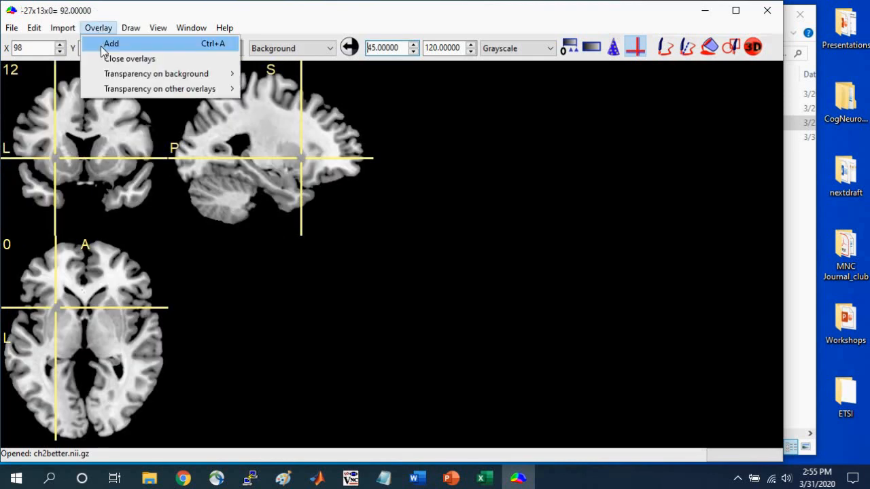
click(101, 46)
click(185, 261)
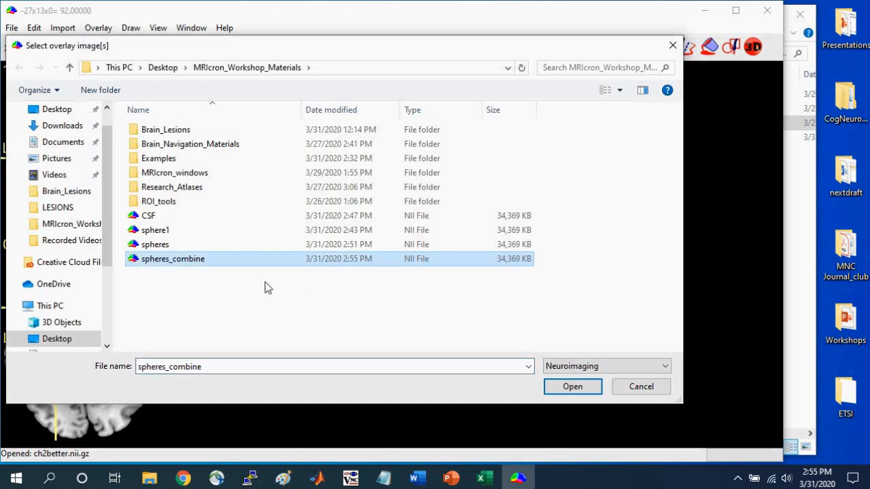
click(572, 394)
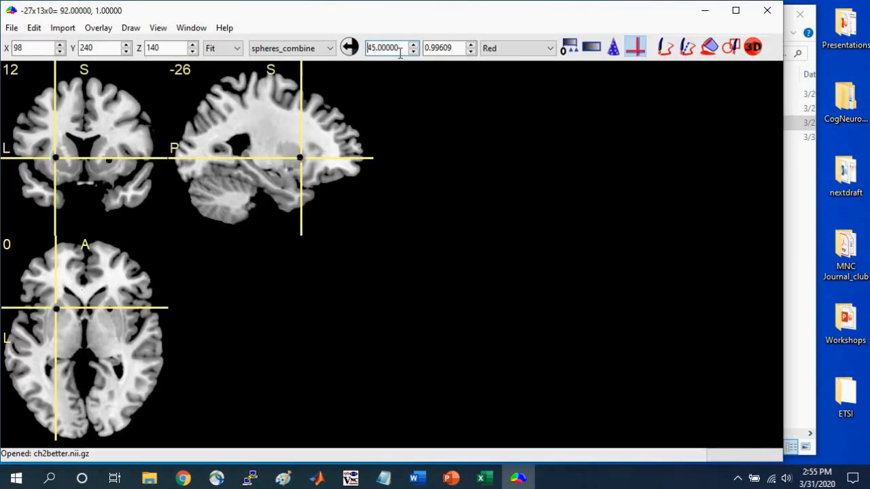
click(350, 48)
drag(56, 160, 53, 176)
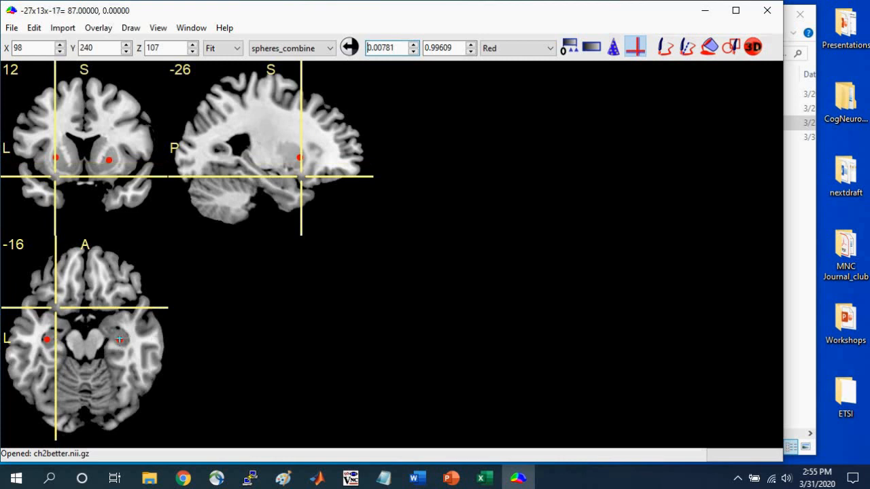
click(47, 337)
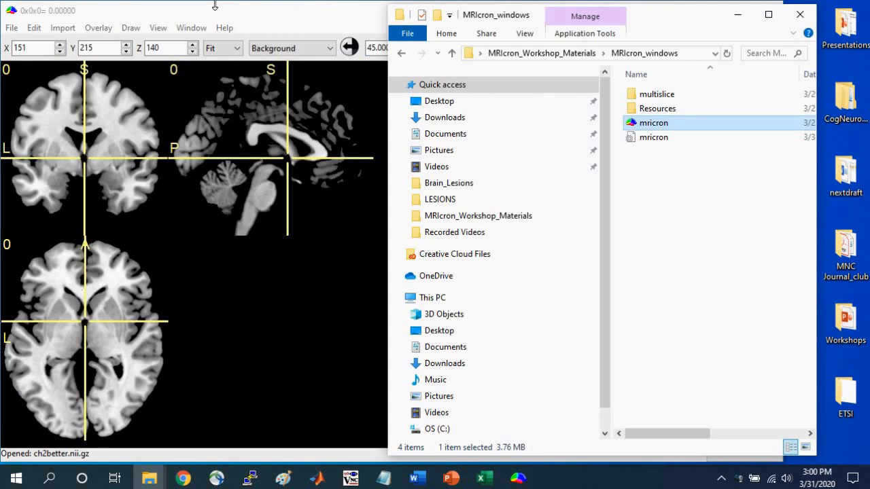
- Open spheres_combine as the background image and auto-adjust its intensity range
click(205, 5)
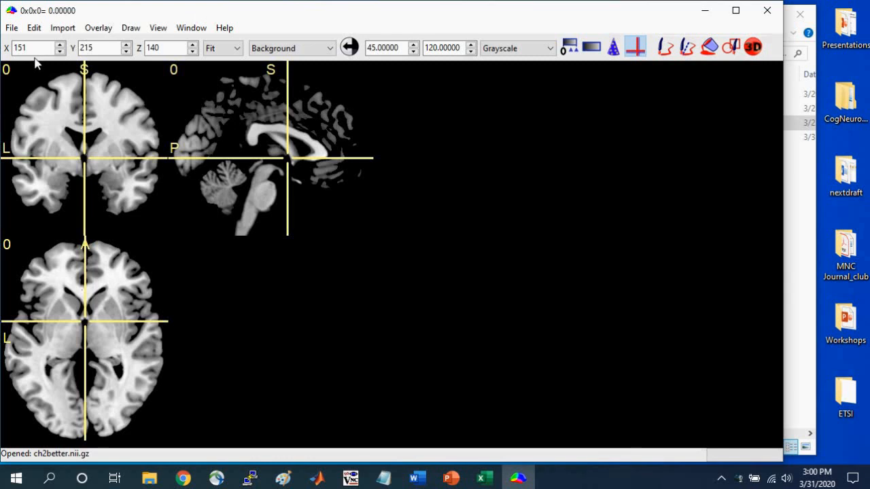
click(12, 28)
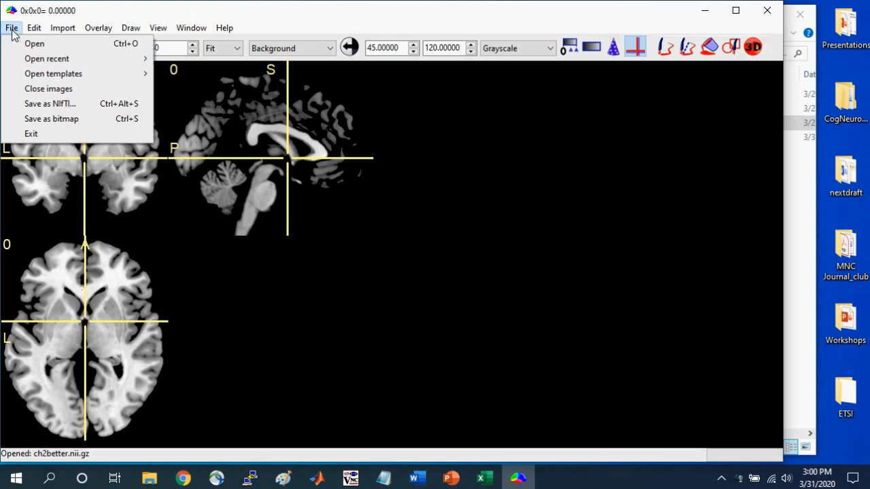
click(14, 45)
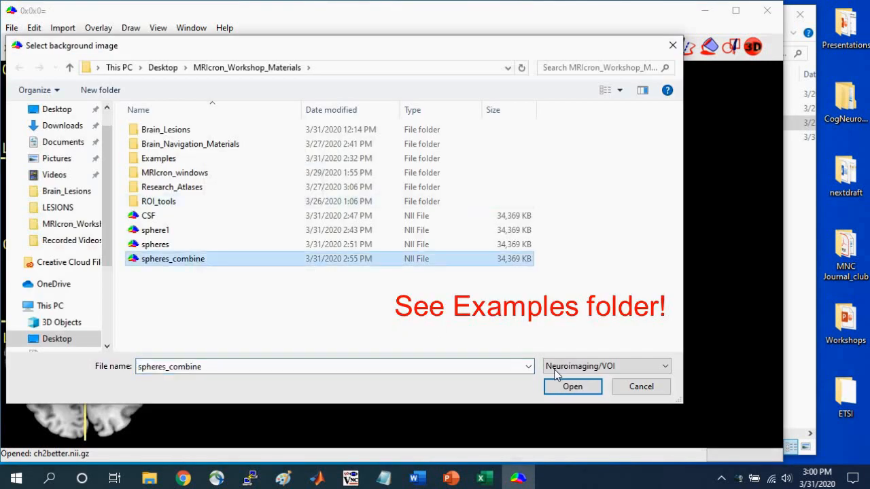
click(570, 387)
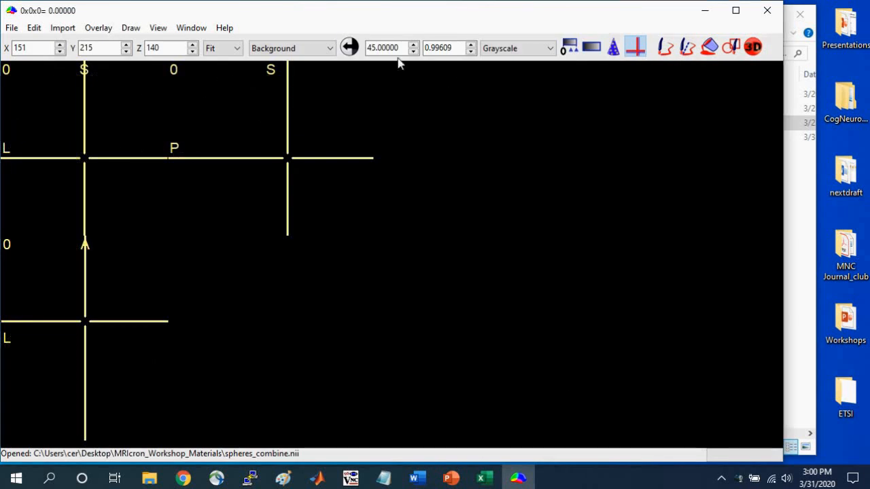
click(349, 48)
- Narrow the spheres_combine window, launch a second MRIcron instance, and arrange it beside the first
drag(781, 232, 423, 236)
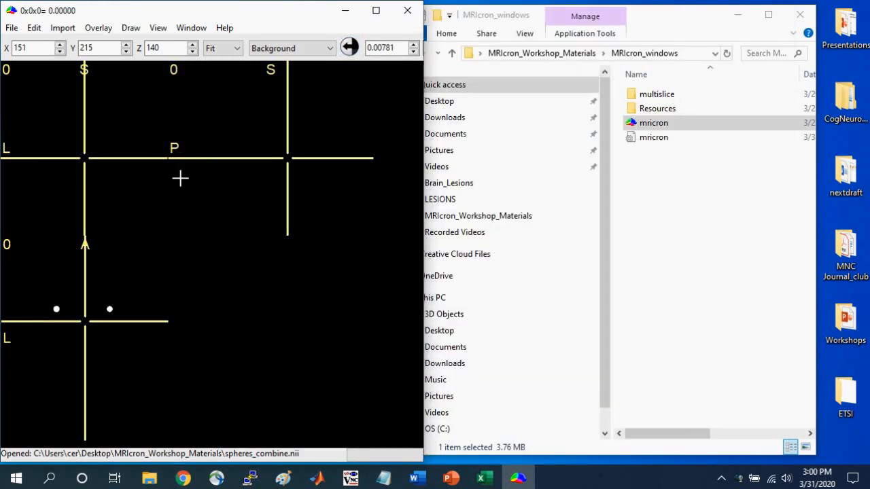
right_click(517, 480)
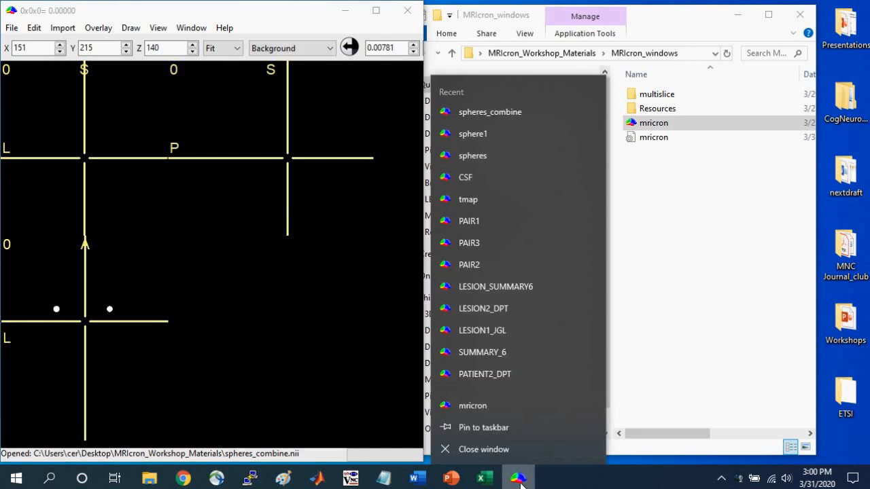
click(490, 405)
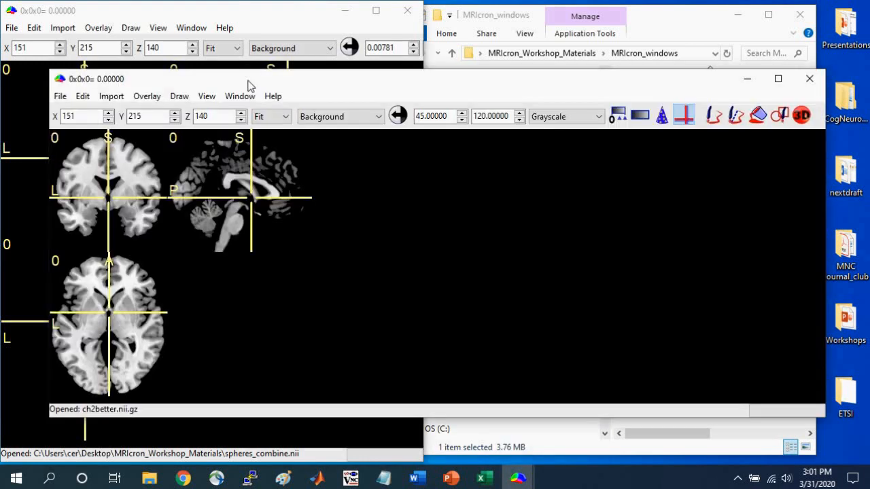
drag(248, 80, 292, 17)
drag(131, 373, 431, 463)
- Check the Yoke setting of the two MRIcron windows
click(589, 28)
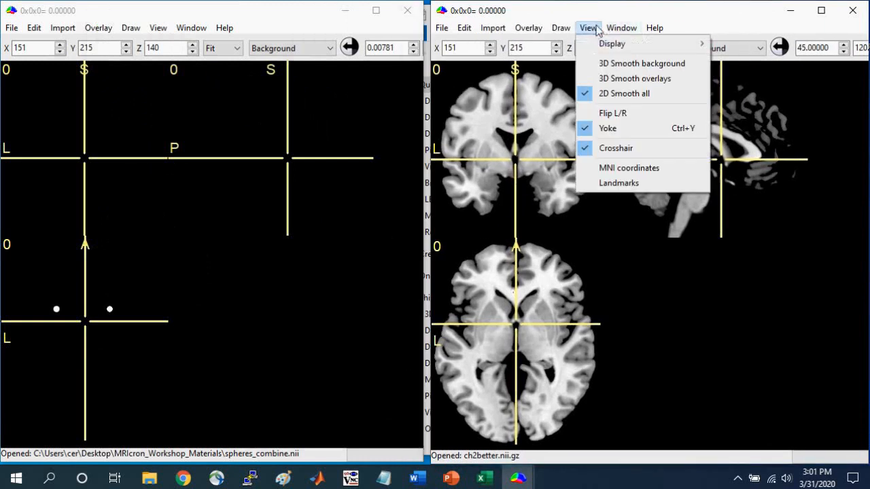
click(191, 28)
mouse_move(158, 28)
click(309, 26)
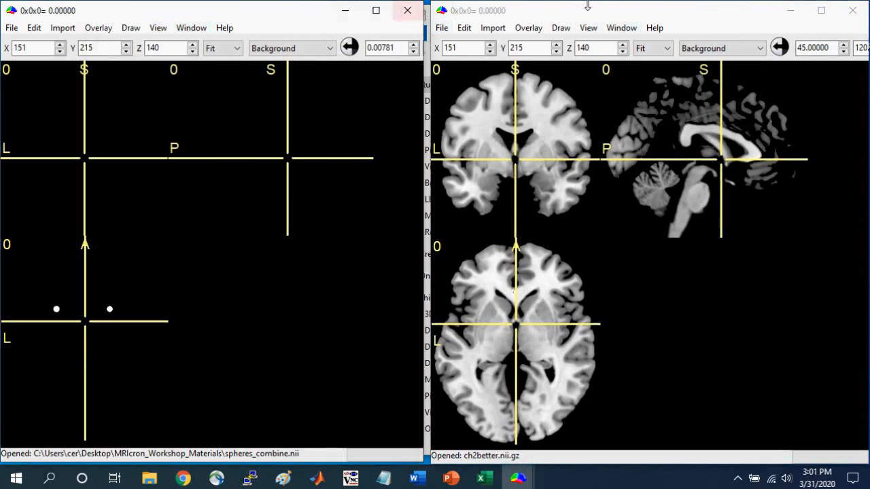
- Locate the left-hemisphere spheres in spheres_combine with the crosshair and compare their positions on the yoked brain template
click(56, 307)
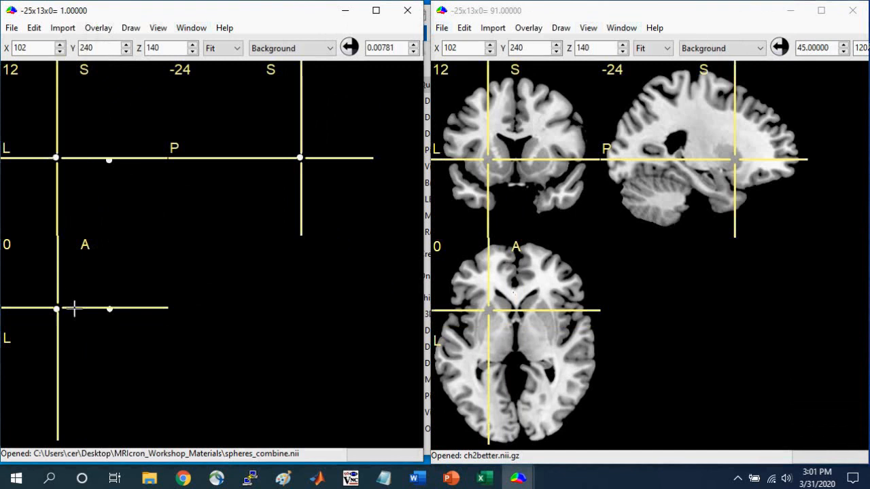
click(56, 159)
drag(56, 159, 53, 177)
click(45, 340)
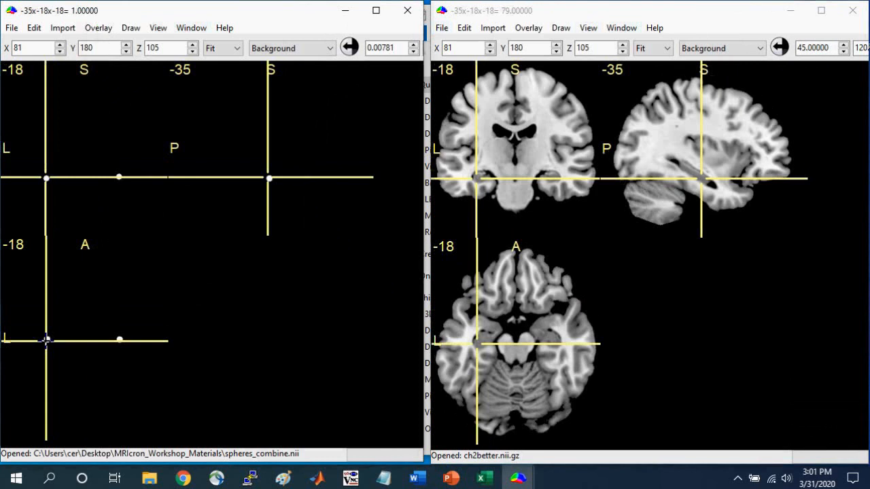
click(48, 339)
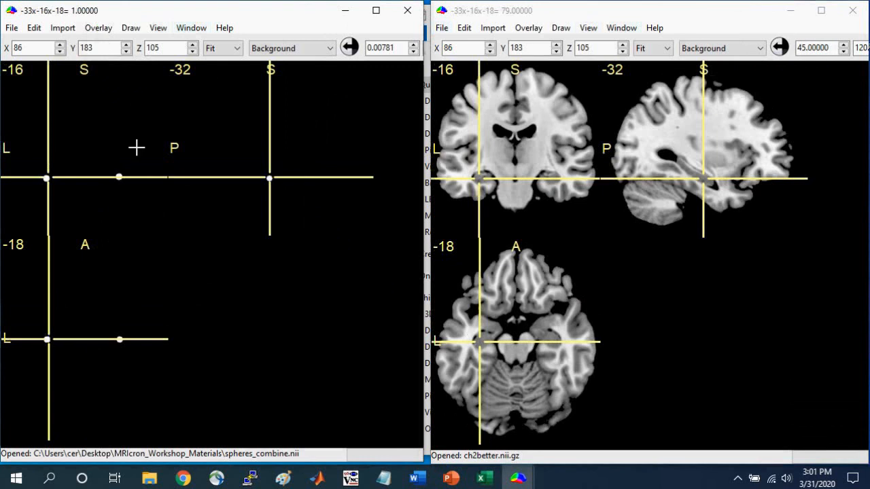
- Magnify the spheres_combine image to x4, place the crosshair beside the left sphere, and widen the window to fit both axial spheres
click(235, 49)
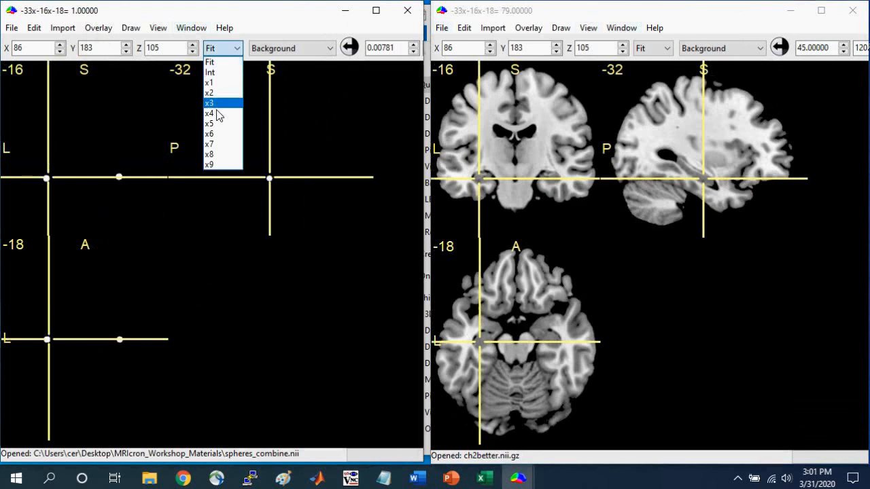
click(219, 113)
drag(424, 121, 538, 123)
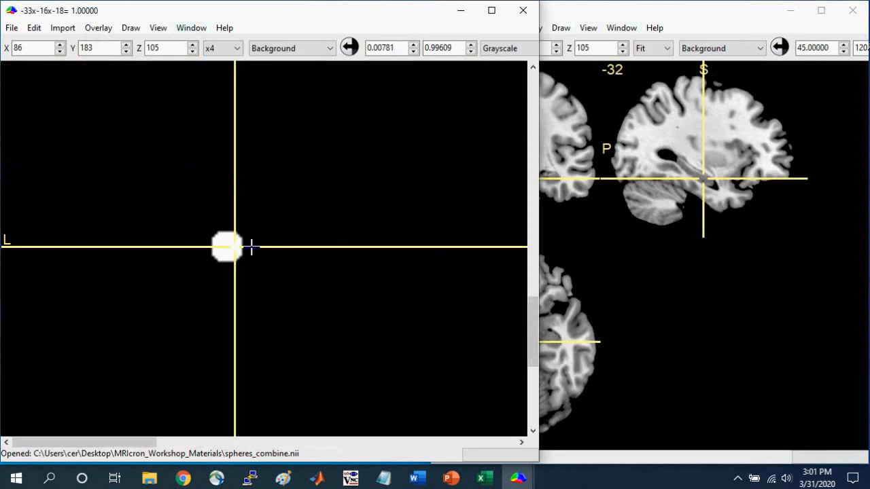
click(251, 246)
click(254, 246)
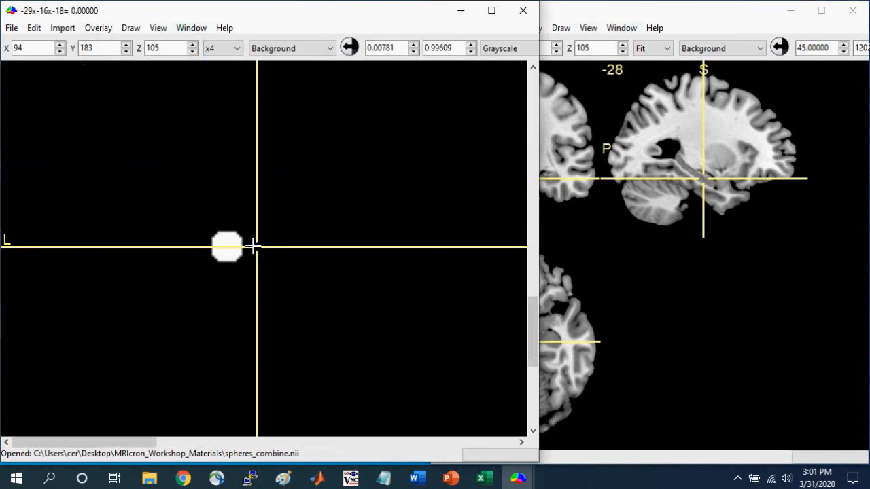
drag(539, 102, 830, 157)
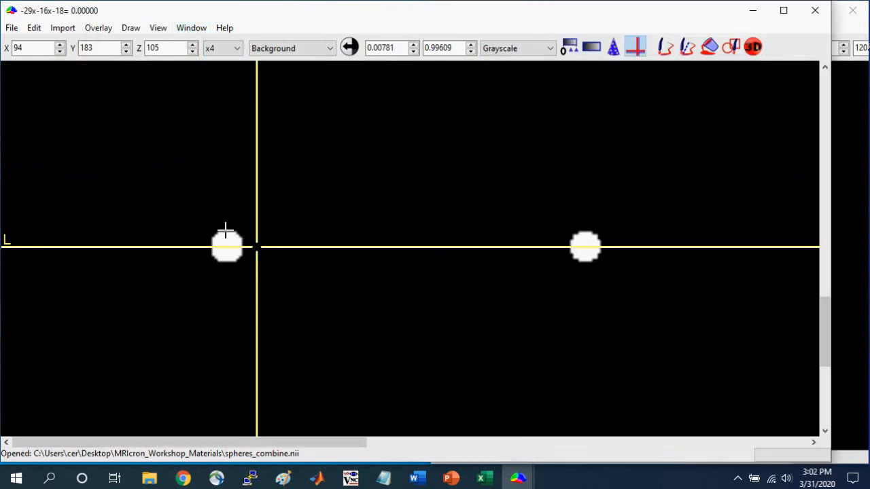
- Create a 3 mm radius 3D ROI at origin 93x183x105 beside the left sphere, appended to the current VOI
click(753, 46)
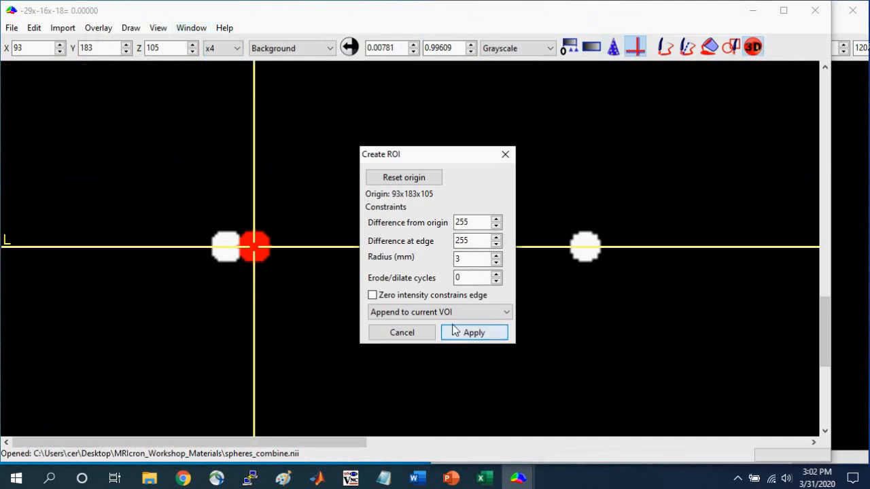
click(474, 333)
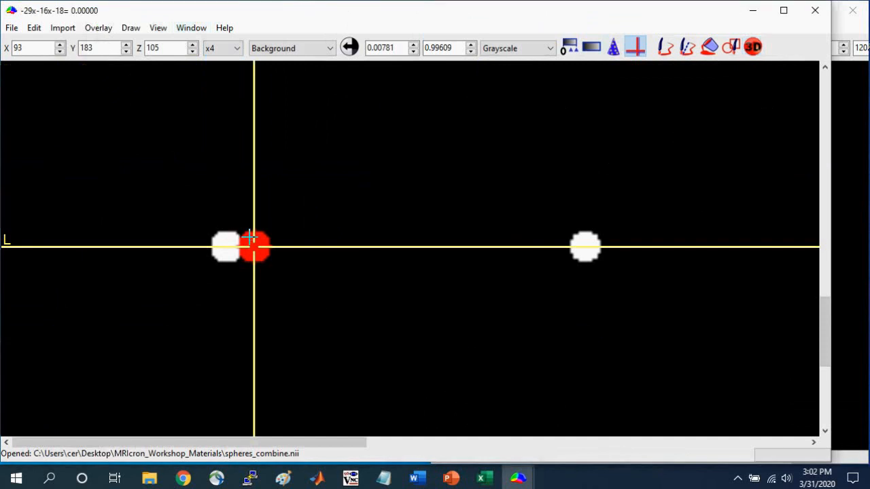
click(613, 49)
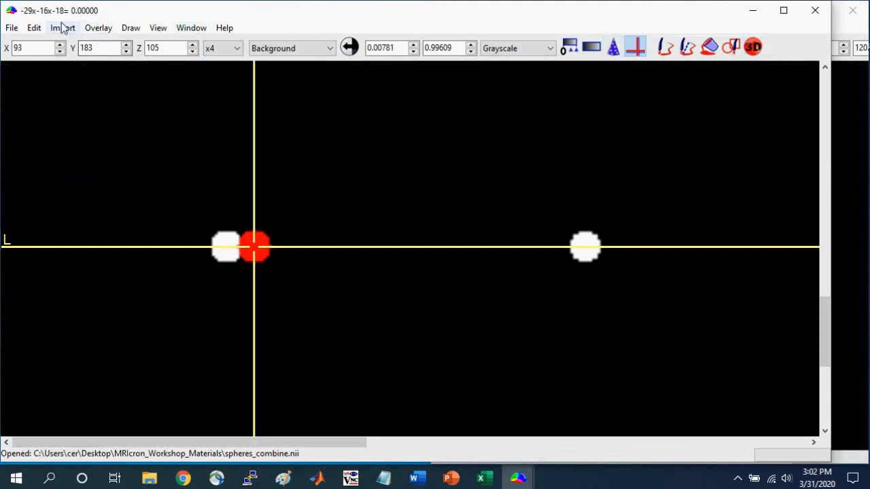
- Mask the image by deleting the regions inside the VOI, and close the VOI without saving it
click(96, 30)
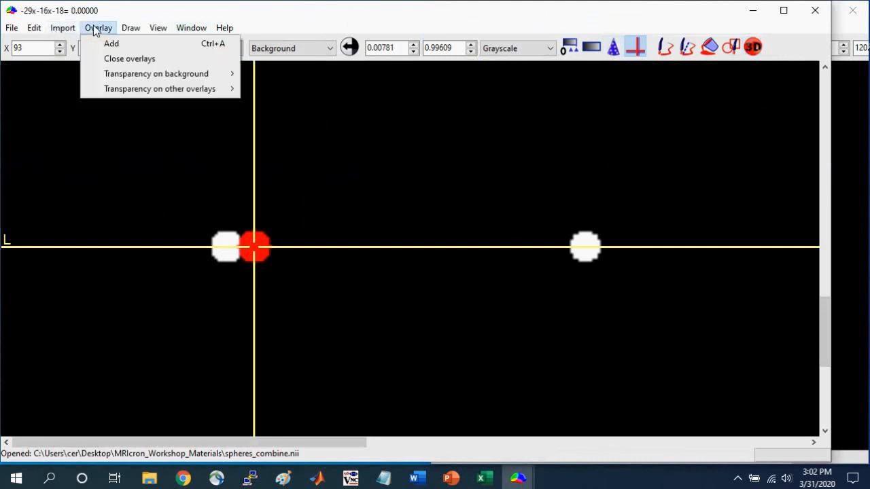
mouse_move(131, 28)
mouse_move(191, 150)
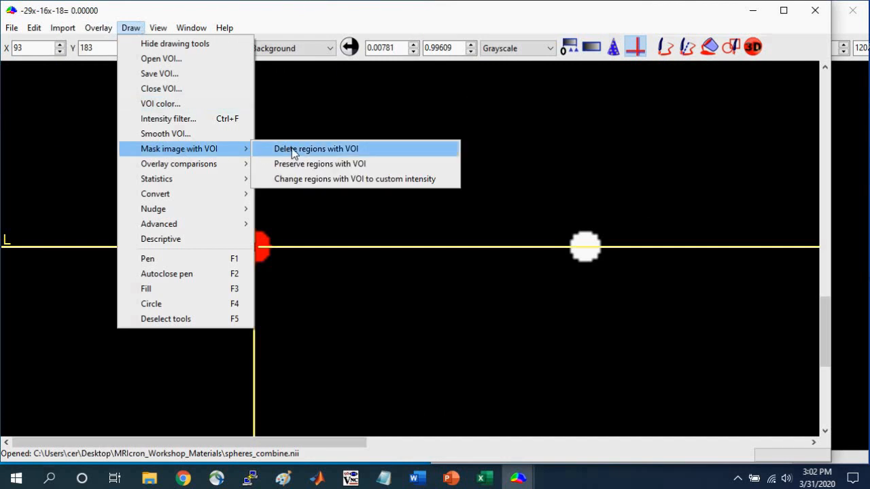
click(392, 148)
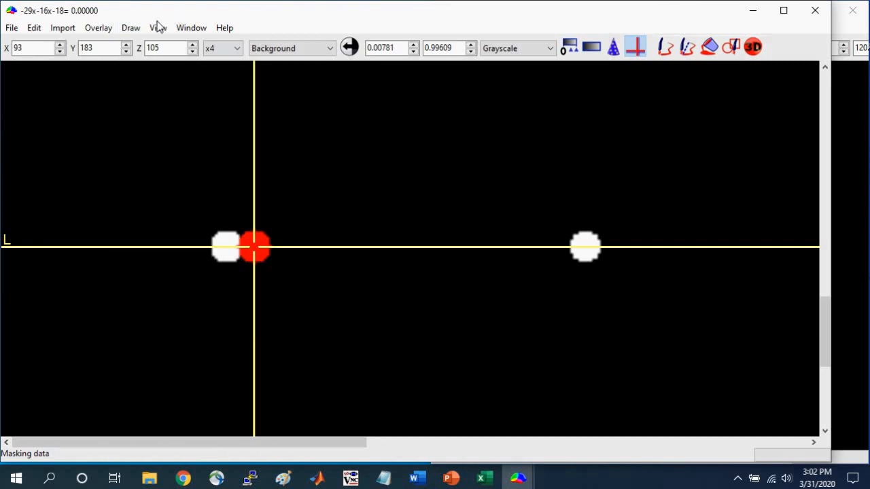
click(130, 28)
click(146, 89)
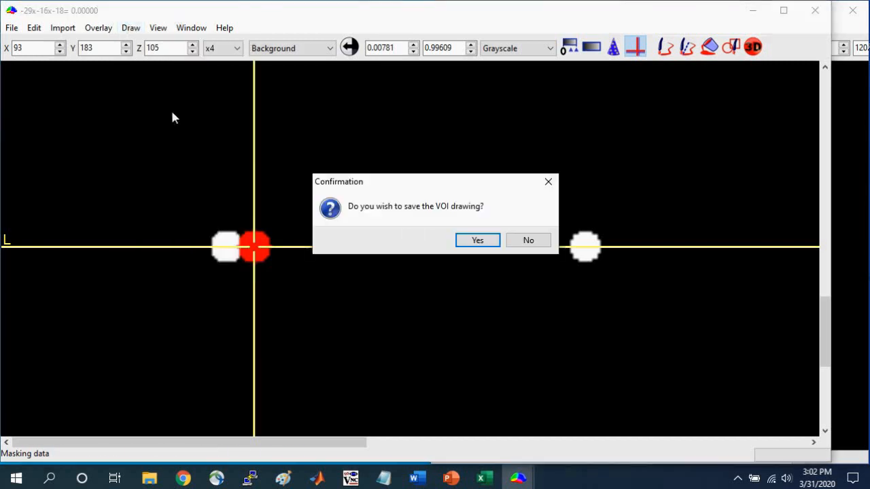
click(529, 241)
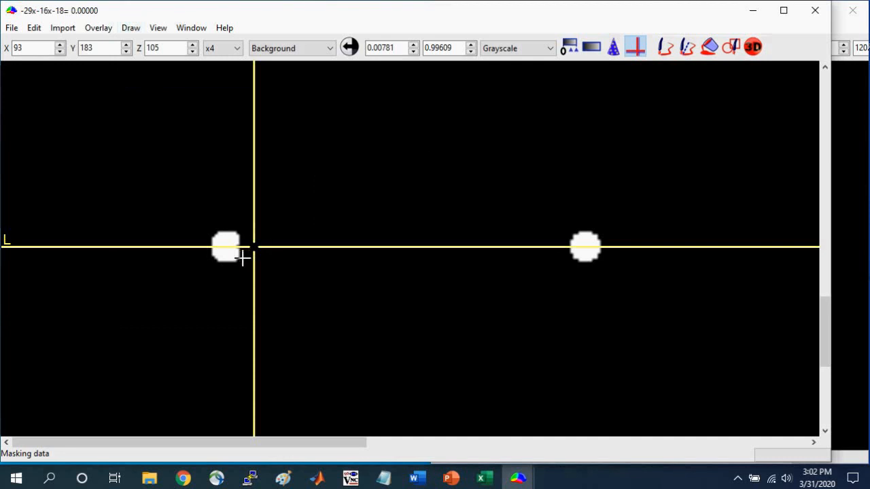
- Create another 3 mm radius 3D ROI at origin 89x183x105, overlapping the left sphere
click(242, 246)
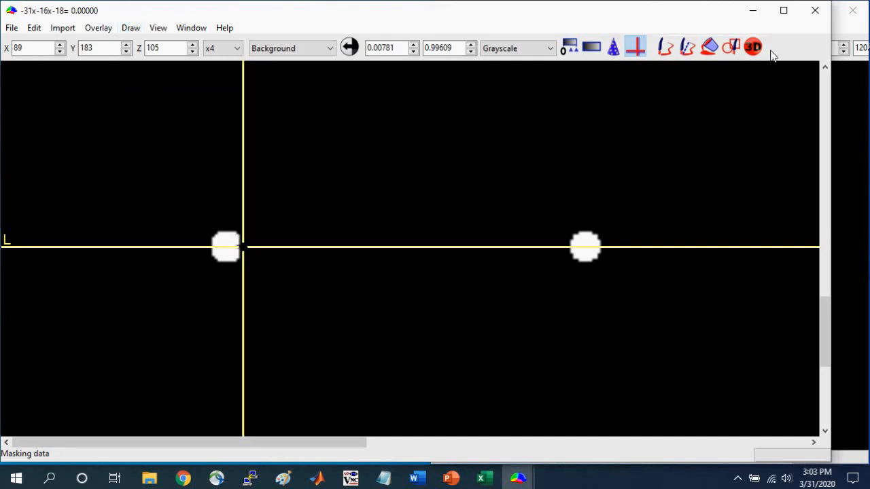
click(752, 46)
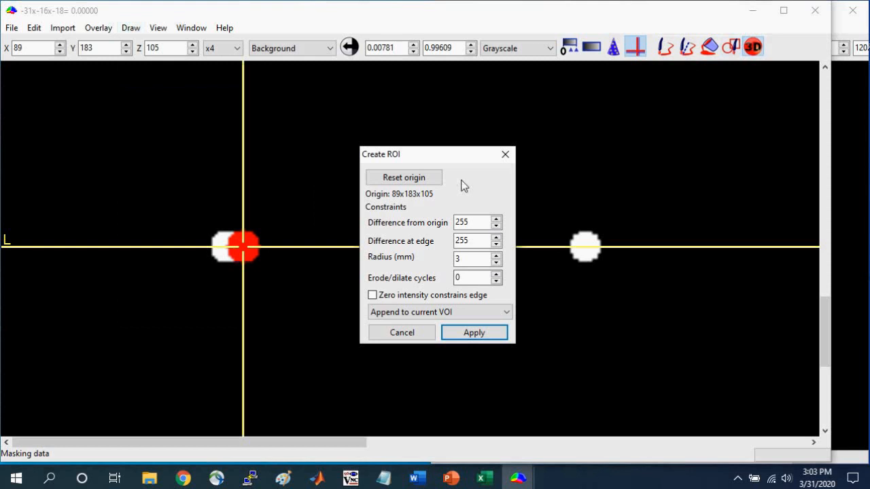
click(475, 333)
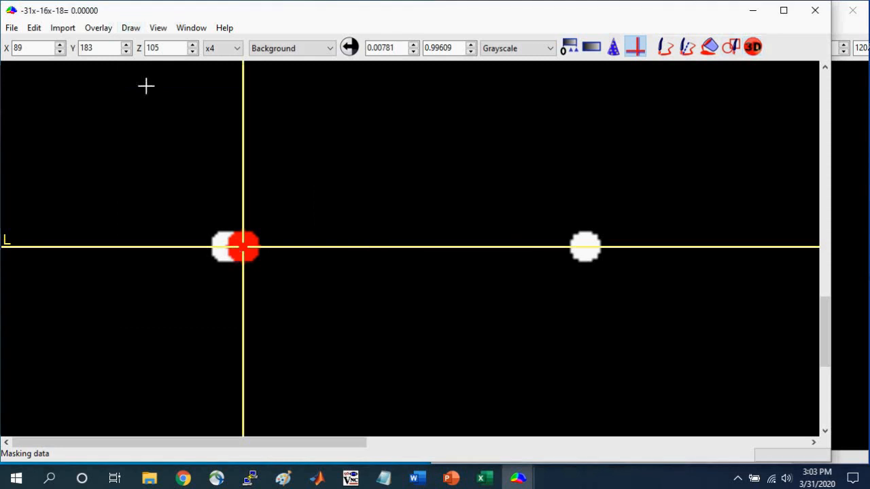
- Delete the part of the left sphere covered by the overlapping VOI, and close that VOI without saving
click(131, 28)
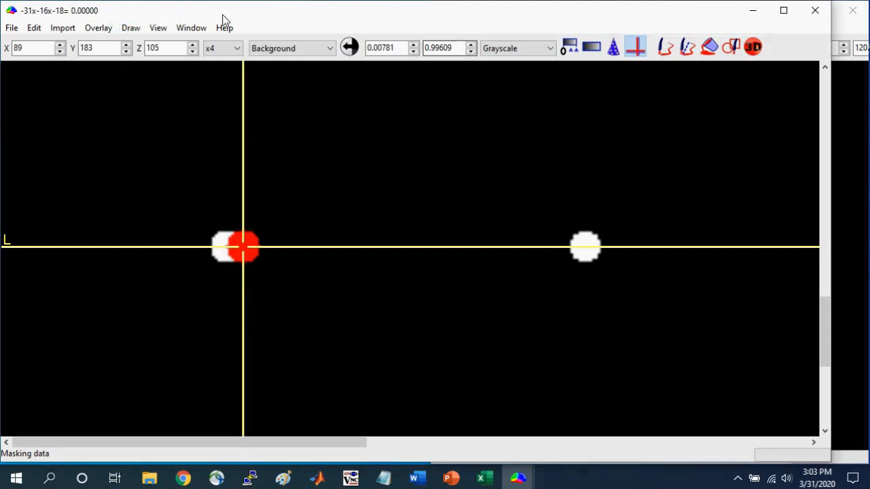
click(131, 28)
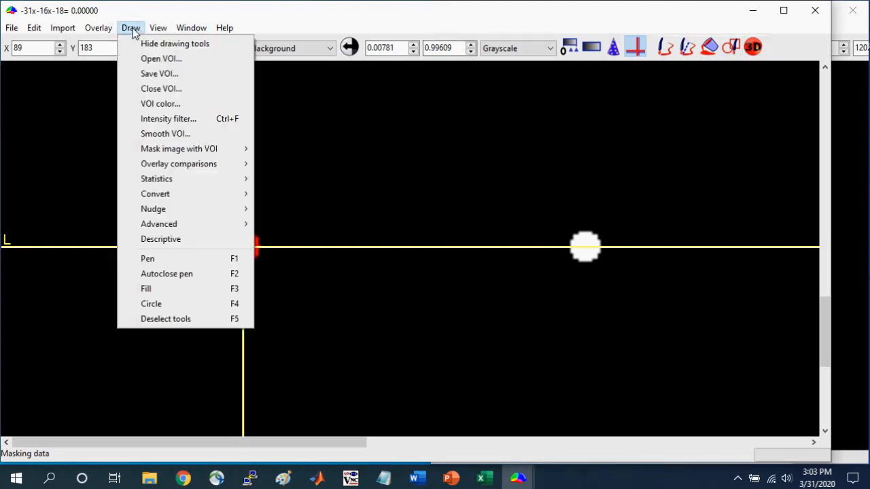
click(163, 89)
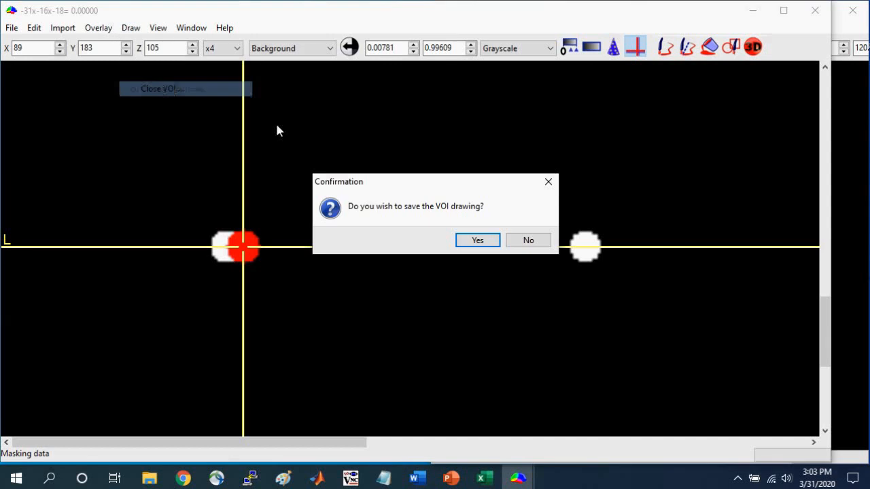
click(529, 241)
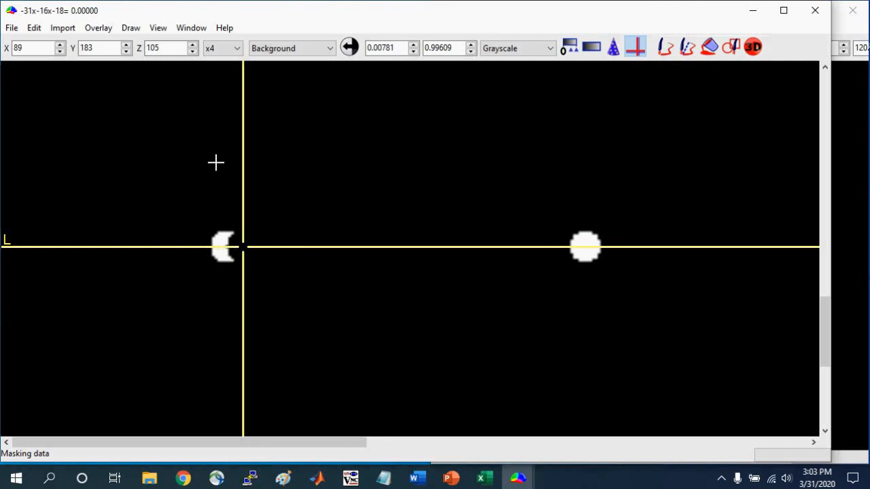
click(11, 27)
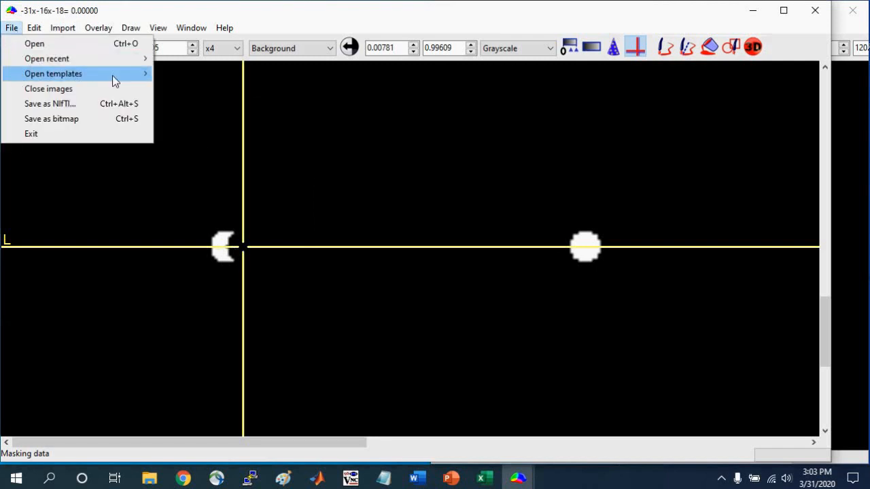
mouse_move(112, 75)
click(214, 147)
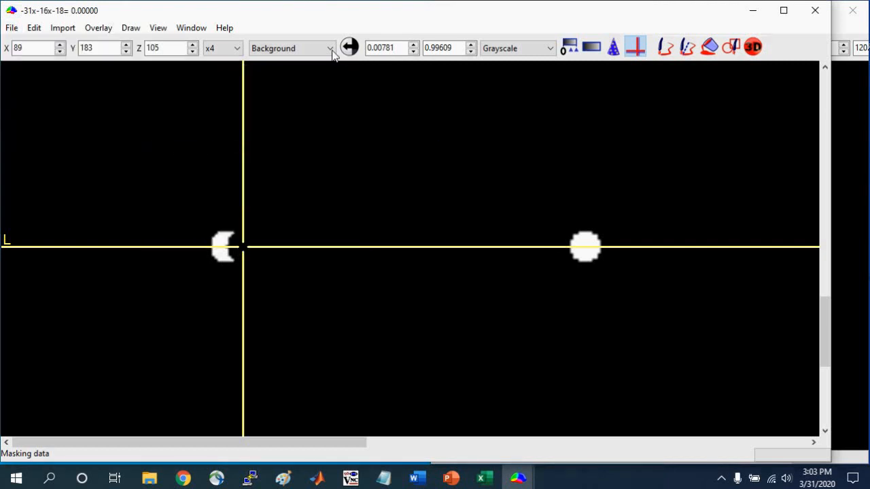
click(219, 49)
click(219, 61)
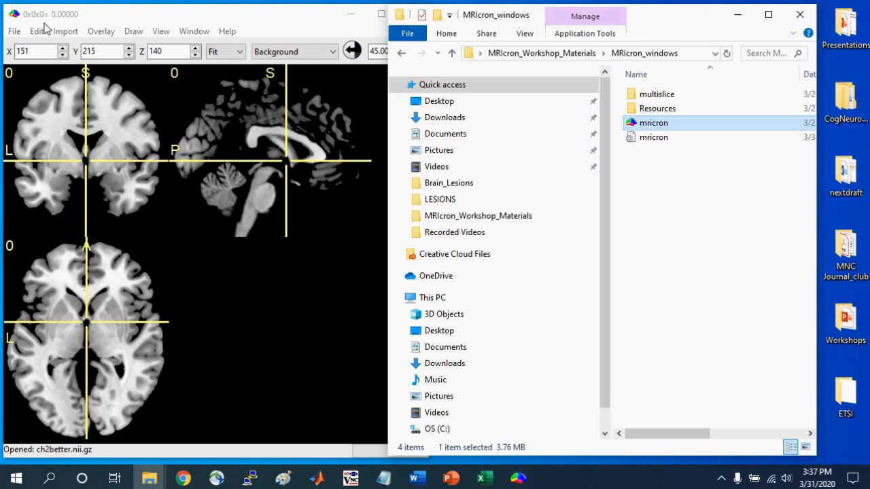
- Open the aal.nii.gz atlas template in place of the ch2better brain
click(149, 19)
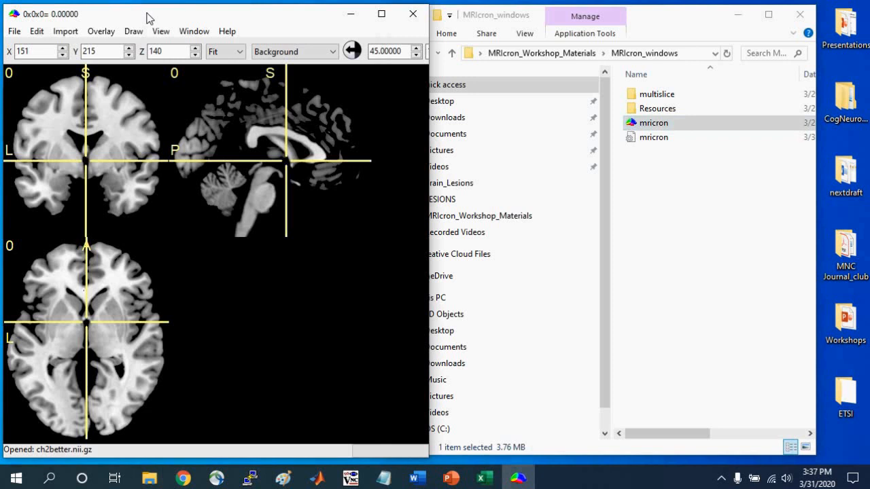
click(14, 32)
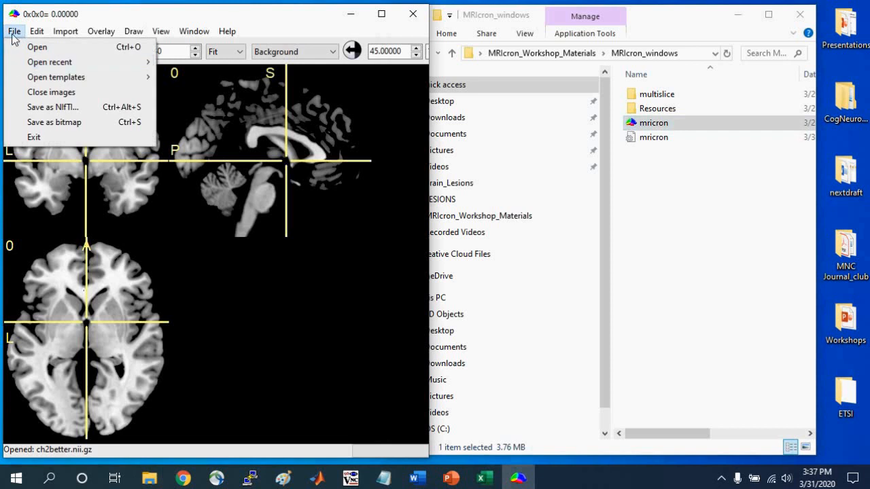
mouse_move(34, 77)
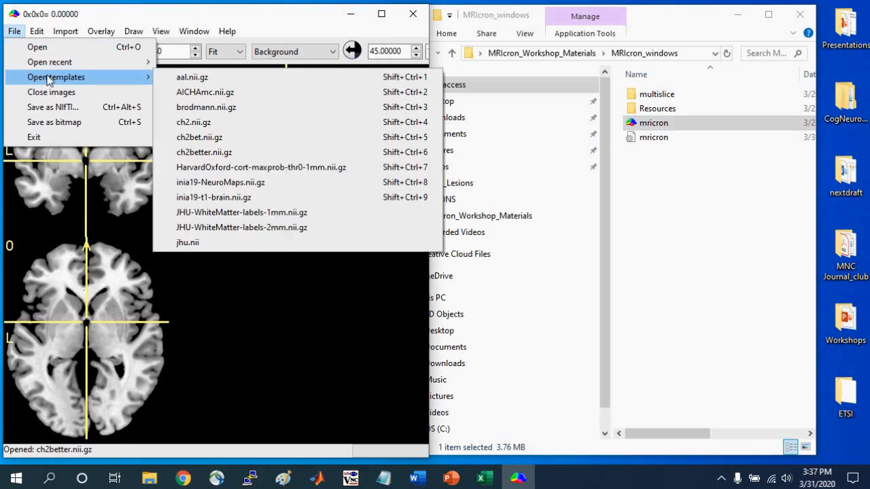
click(201, 79)
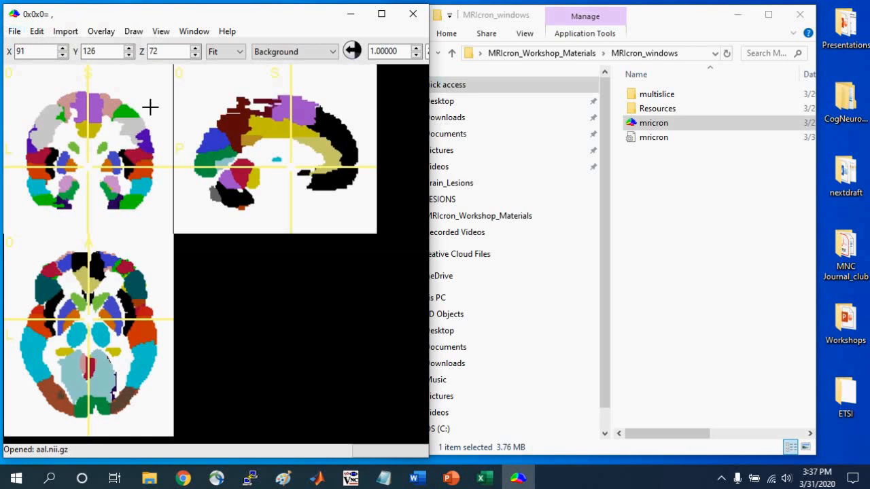
- Move the crosshair through the left inferior temporal region and place it inside the left fusiform region (Fusiform_L)
click(45, 199)
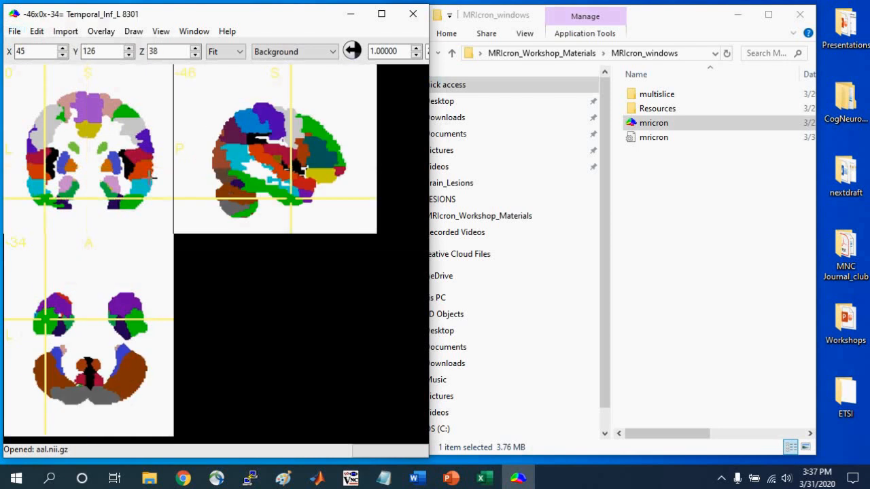
click(258, 186)
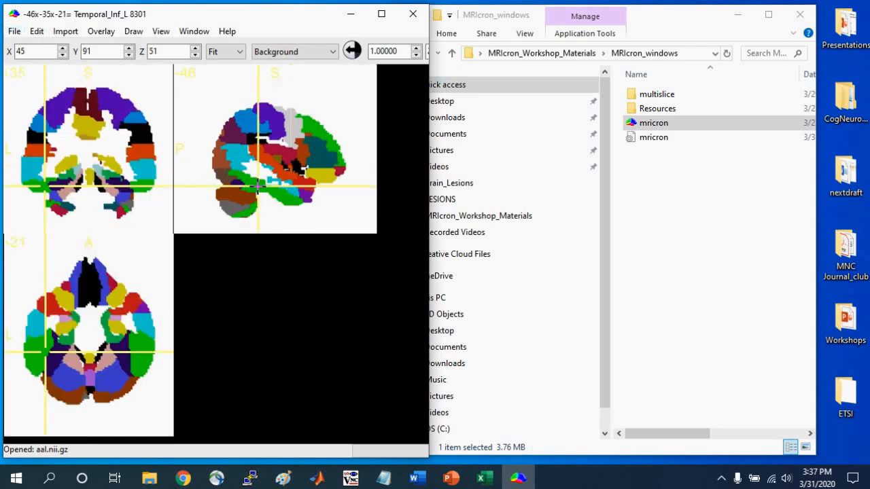
click(53, 360)
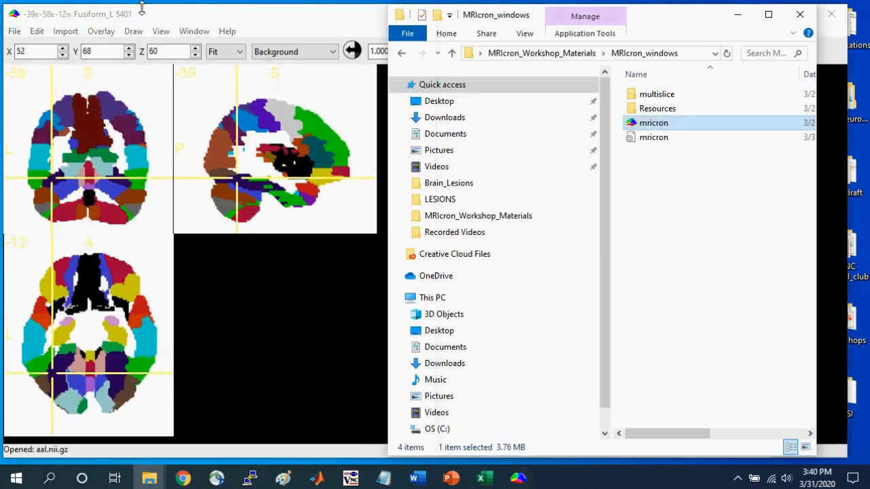
- Create a 3D ROI of Fusiform_L with origin and edge differences of 1, radius 94 mm, and zero intensity constraining the edge
click(321, 19)
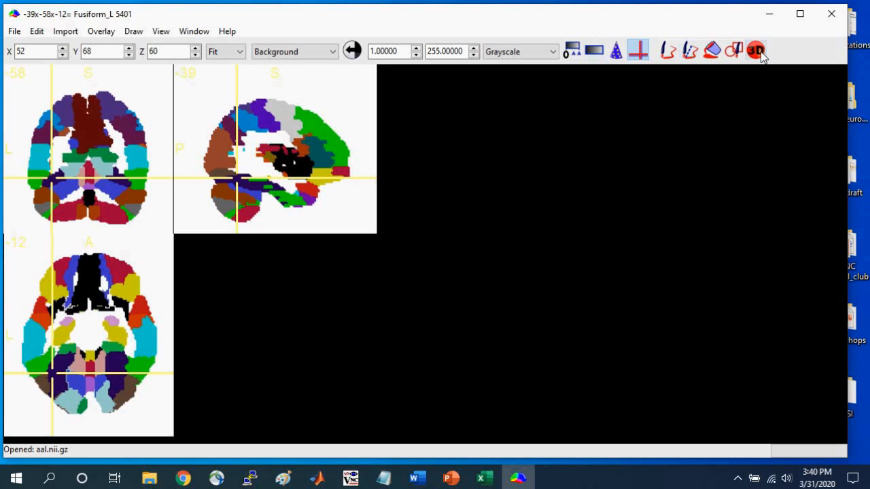
click(757, 52)
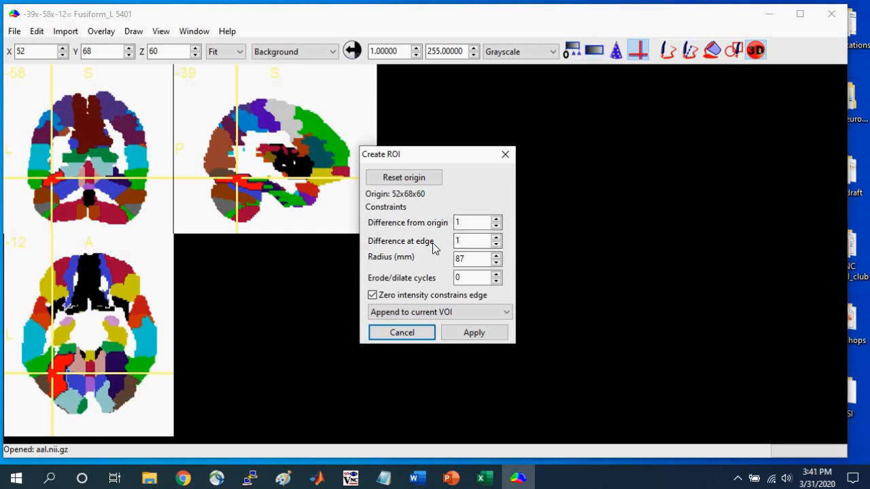
click(466, 241)
click(496, 255)
click(496, 255)
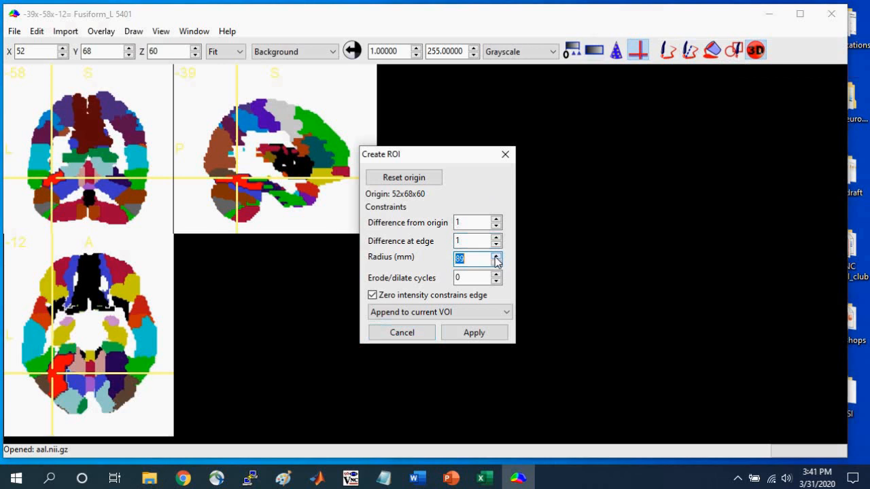
click(495, 256)
click(495, 257)
click(495, 257)
click(372, 295)
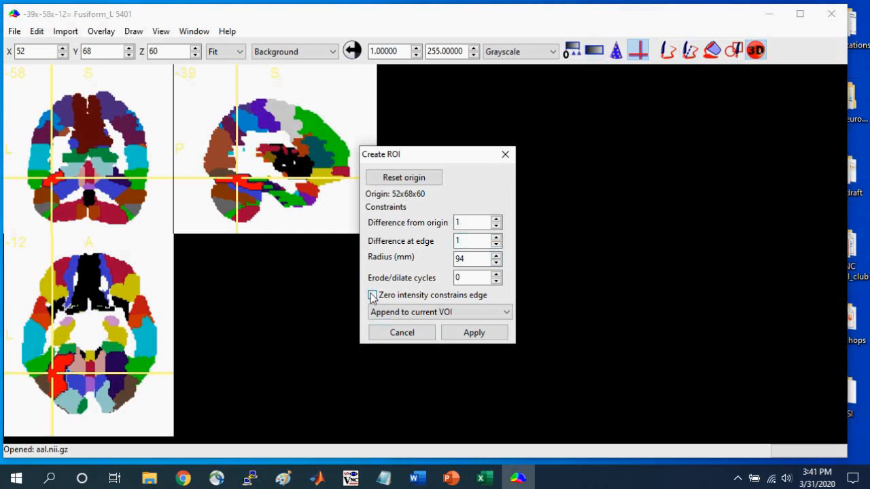
click(372, 296)
click(481, 336)
- Inspect the extent of the left fusiform ROI in the coronal, sagittal and axial views with the crosshair
click(56, 185)
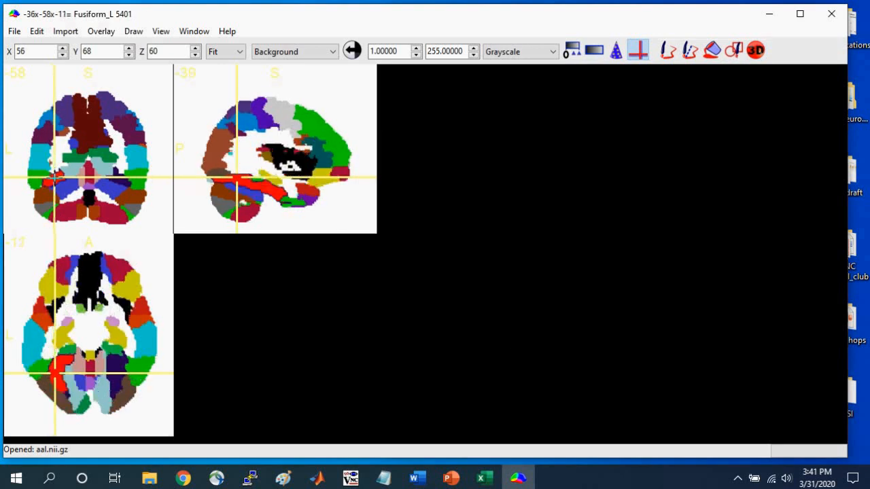
drag(56, 185, 59, 179)
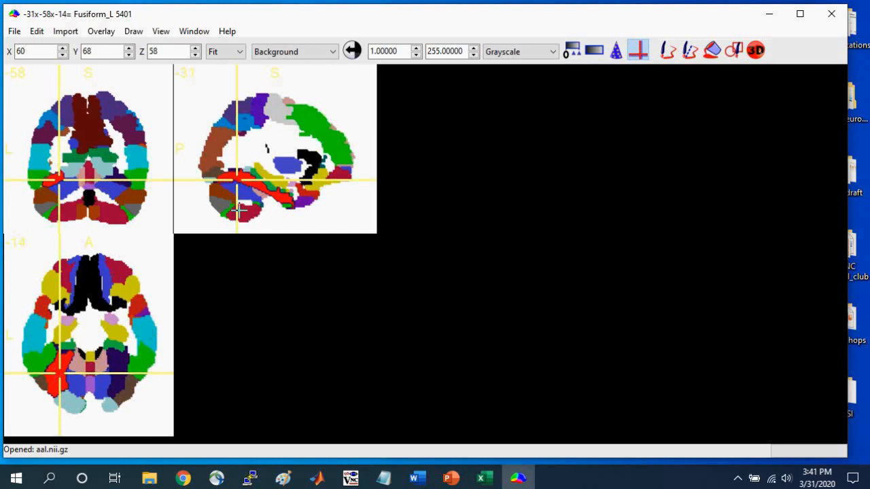
click(60, 362)
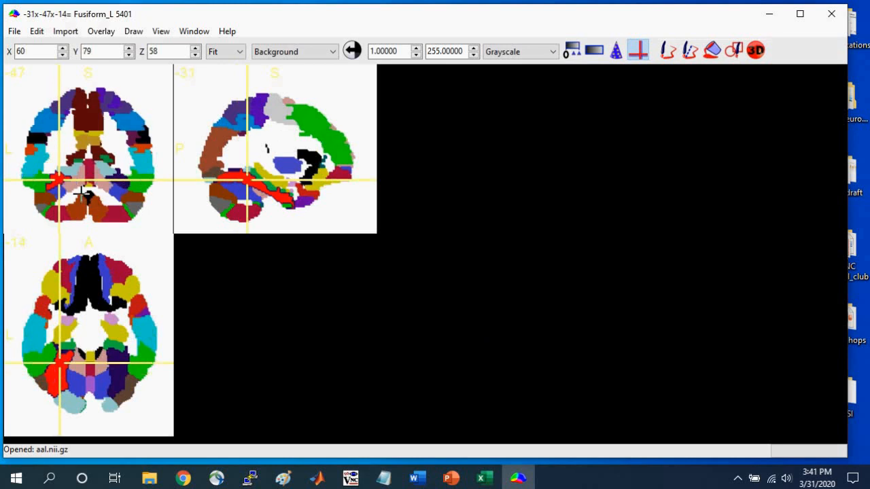
click(235, 169)
drag(235, 169, 237, 171)
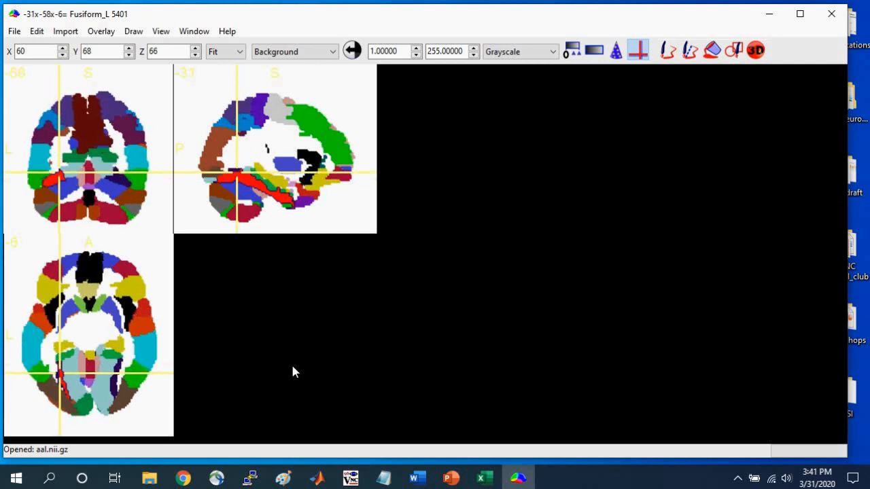
- Switch to File Explorer and go up to the MRIcron_Workshop_Materials folder
click(156, 478)
click(268, 441)
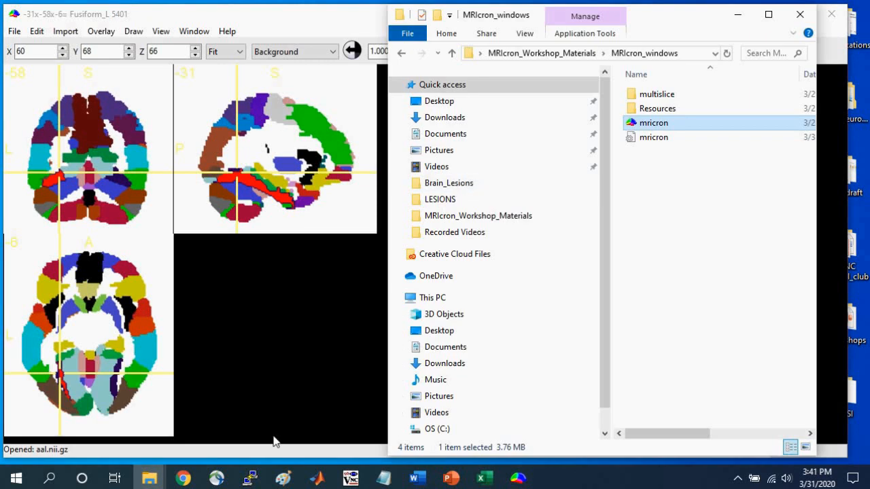
click(560, 53)
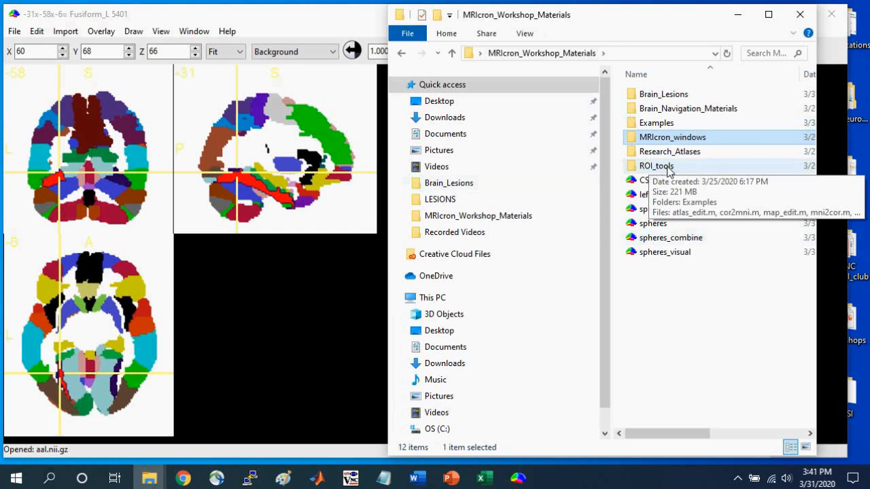
- Return to MRIcron, place the crosshair in the left fusiform ROI, and smooth the ROI with 3 mm FWHM and threshold 0.2
click(737, 14)
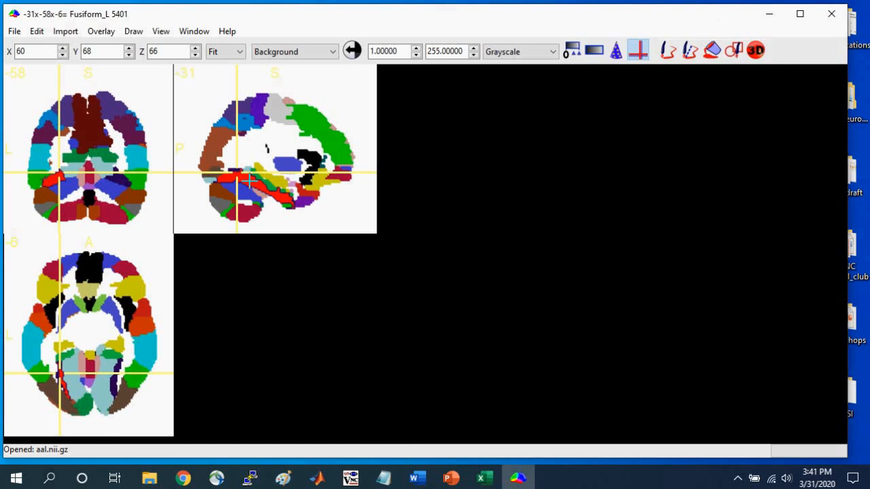
click(250, 181)
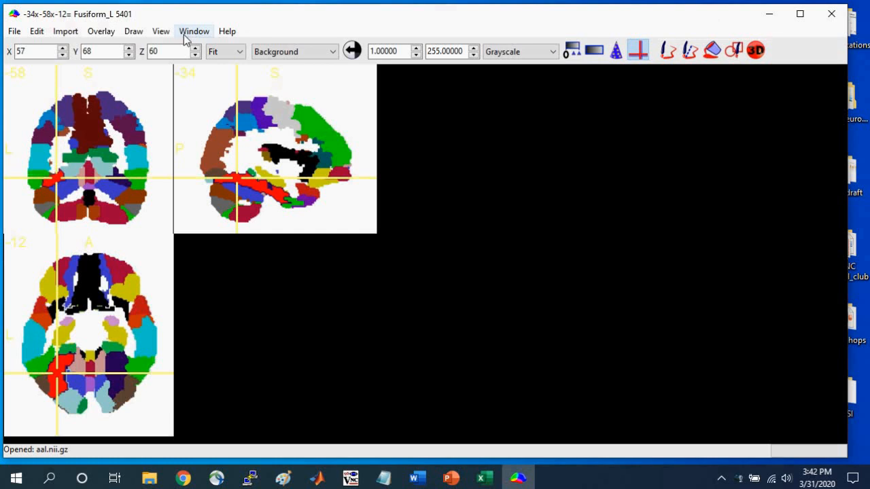
click(136, 32)
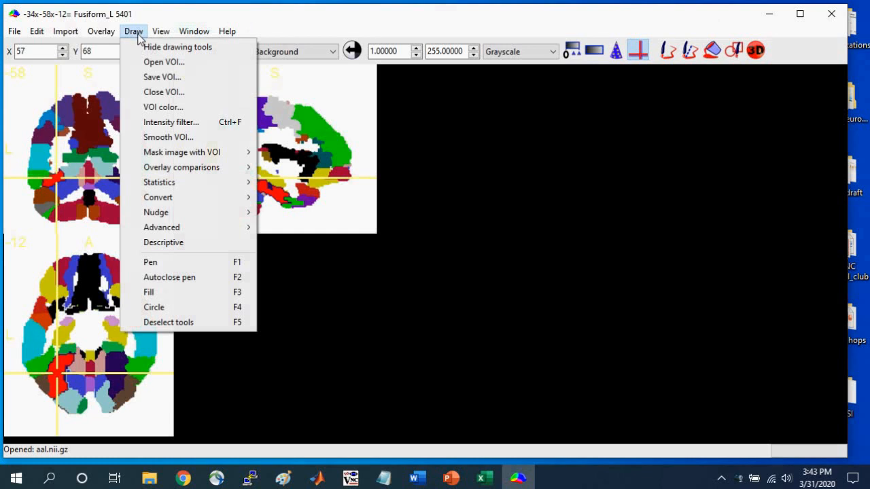
click(165, 137)
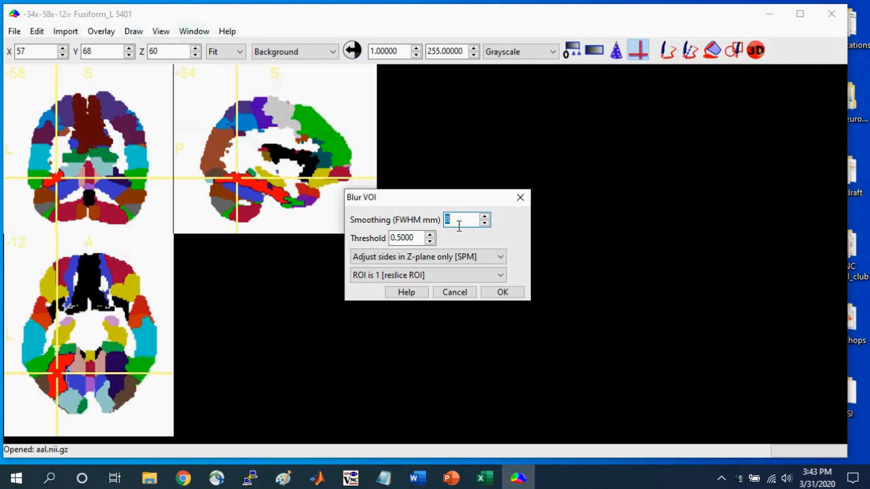
click(399, 238)
drag(399, 237, 417, 238)
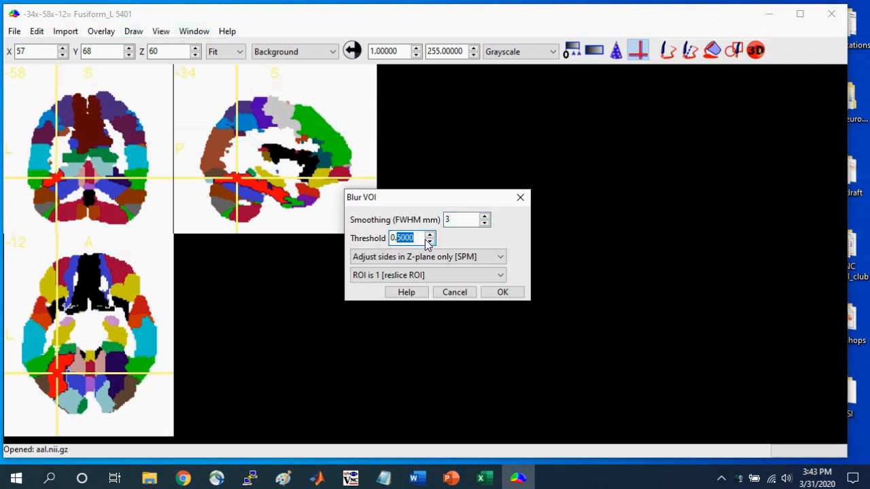
text(2)
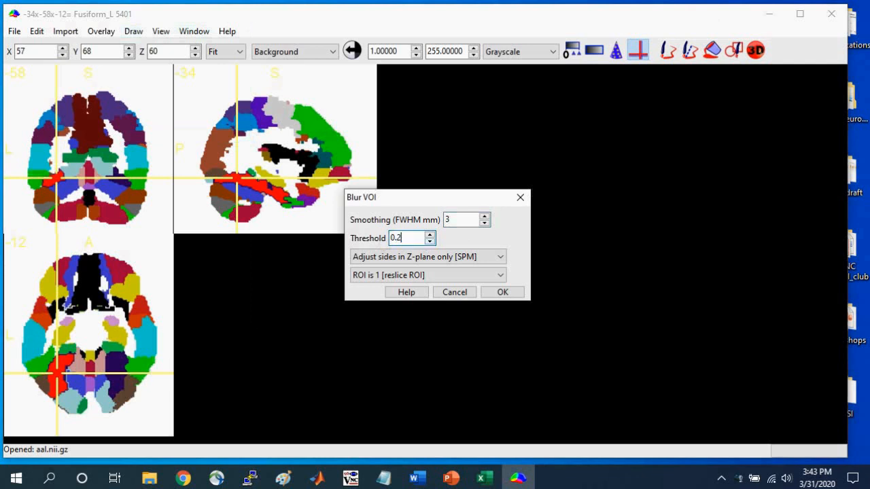
click(505, 294)
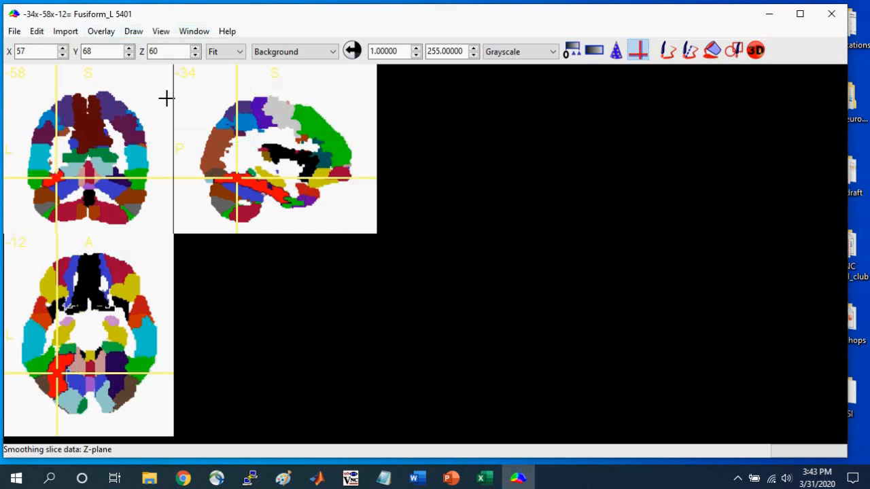
- Smooth the left fusiform ROI again with 3 mm FWHM and the threshold set to 0.8
click(102, 32)
mouse_move(133, 32)
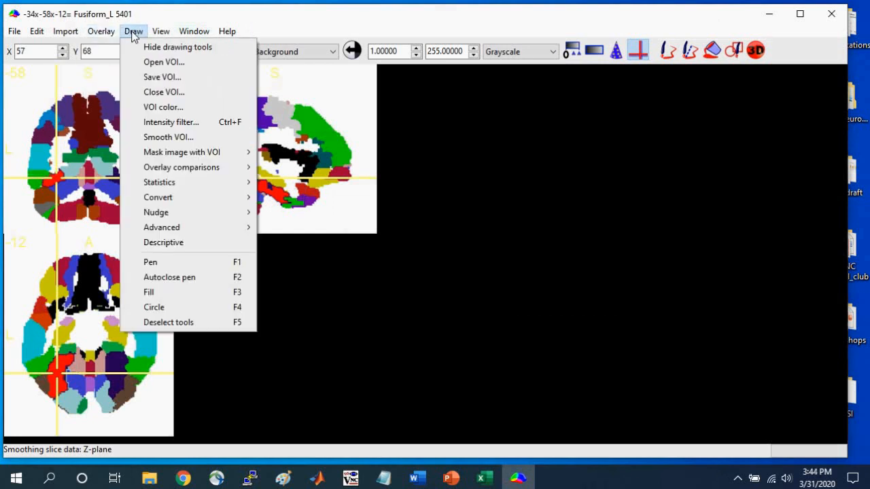
click(148, 136)
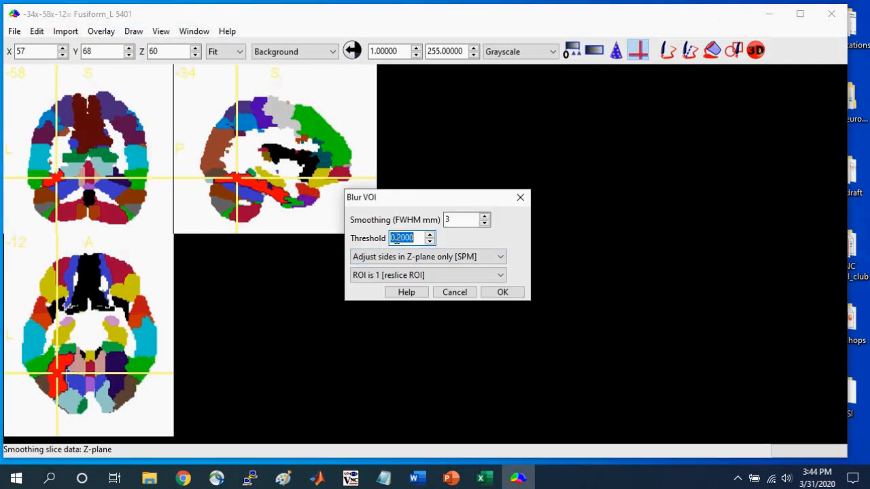
drag(397, 237, 415, 238)
text(8)
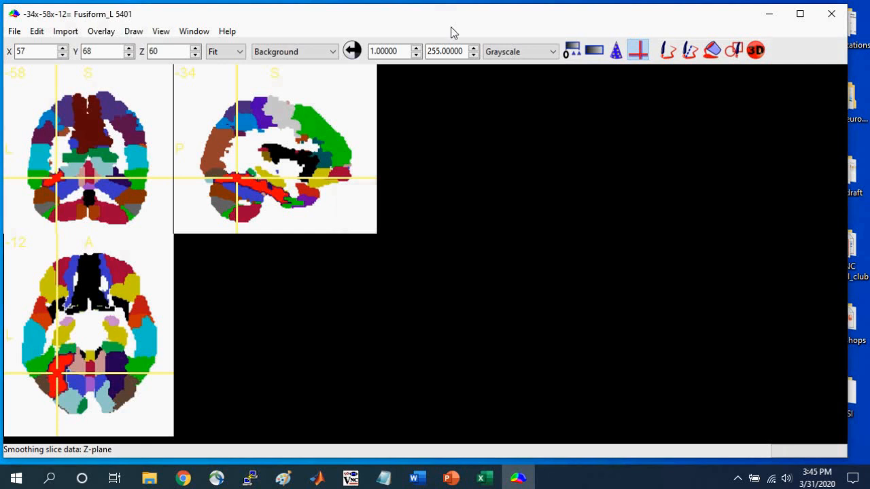
- Expand the left fusiform ROI with the advanced Dilate drawing operation
click(132, 31)
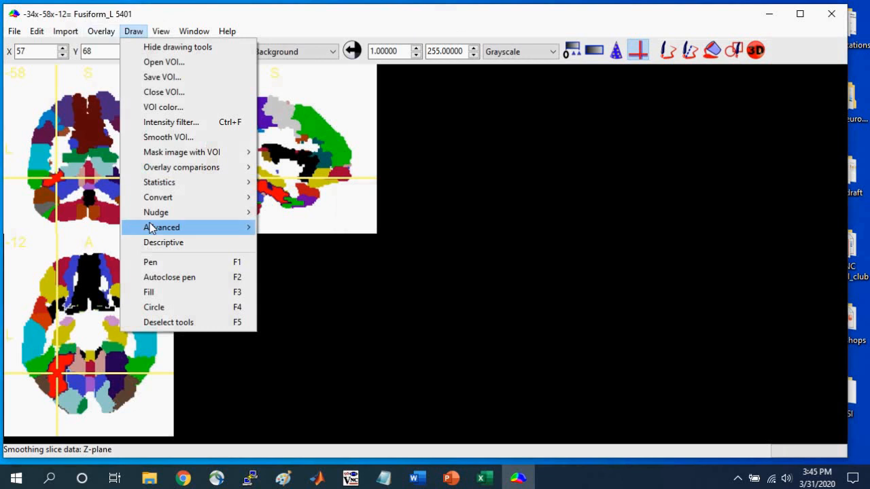
mouse_move(149, 229)
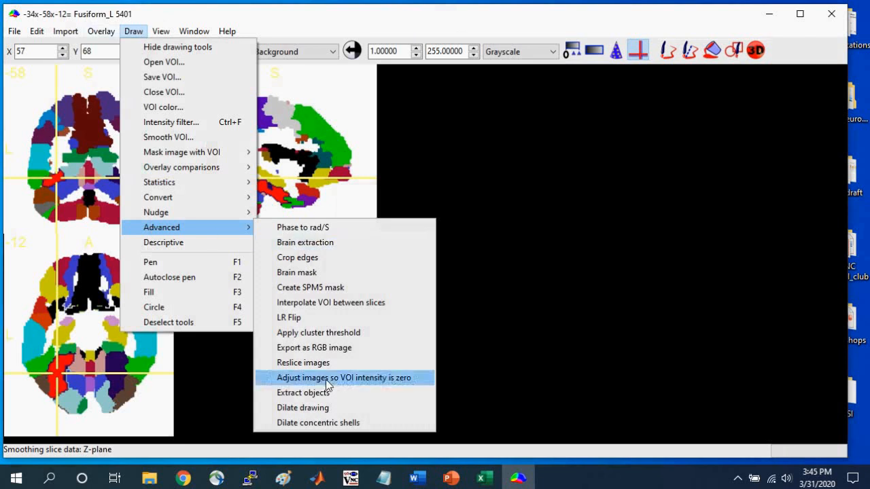
click(324, 409)
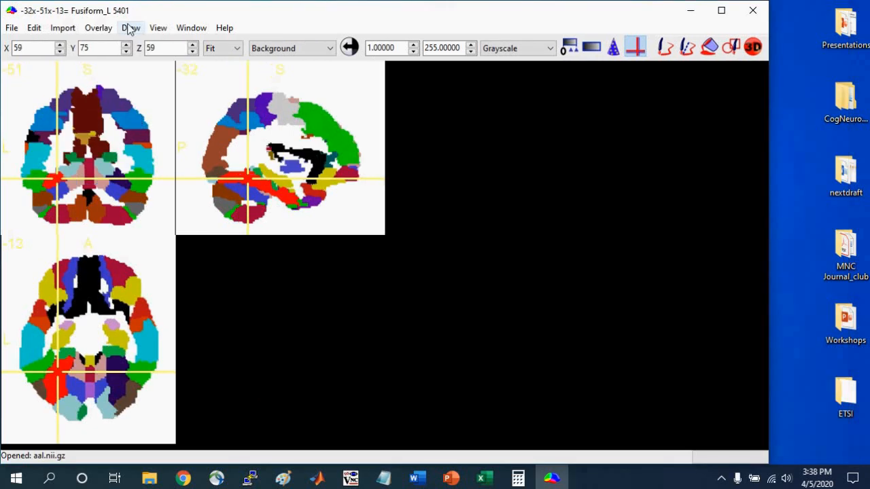
- Save the left fusiform VOI in NIfTI (.nii) format under the file name left_fusiform
click(130, 29)
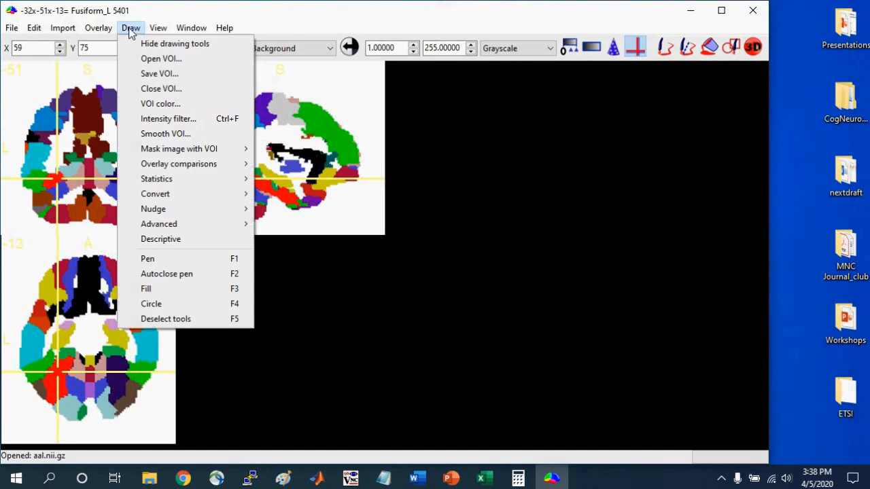
click(145, 77)
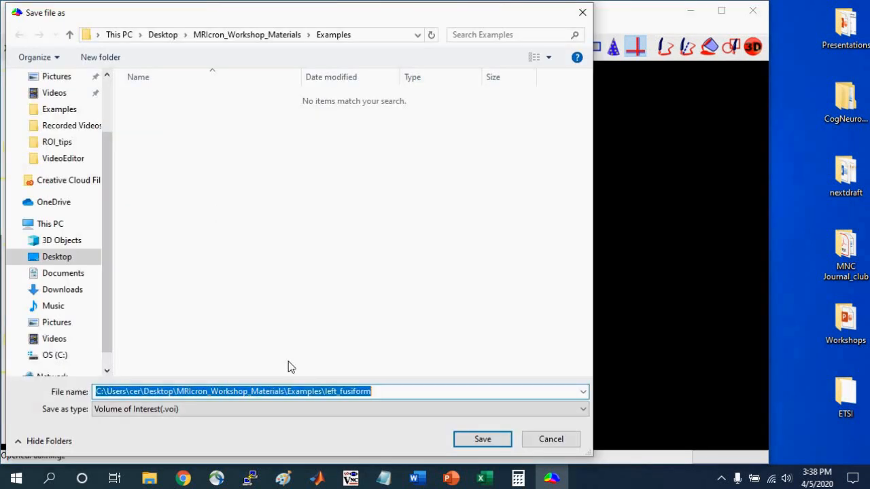
click(264, 409)
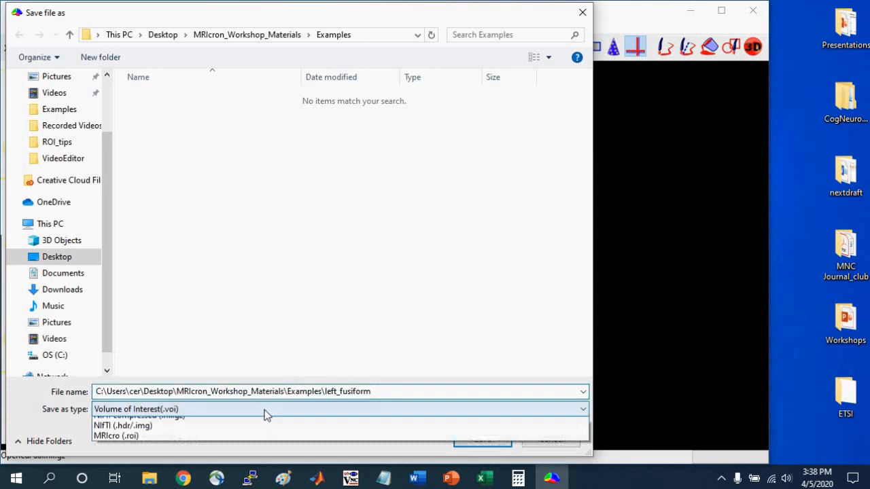
click(249, 433)
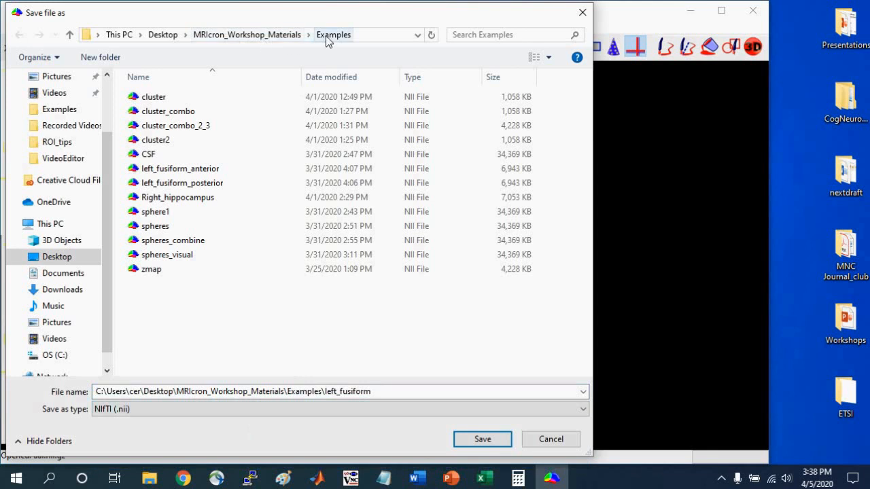
double_click(293, 391)
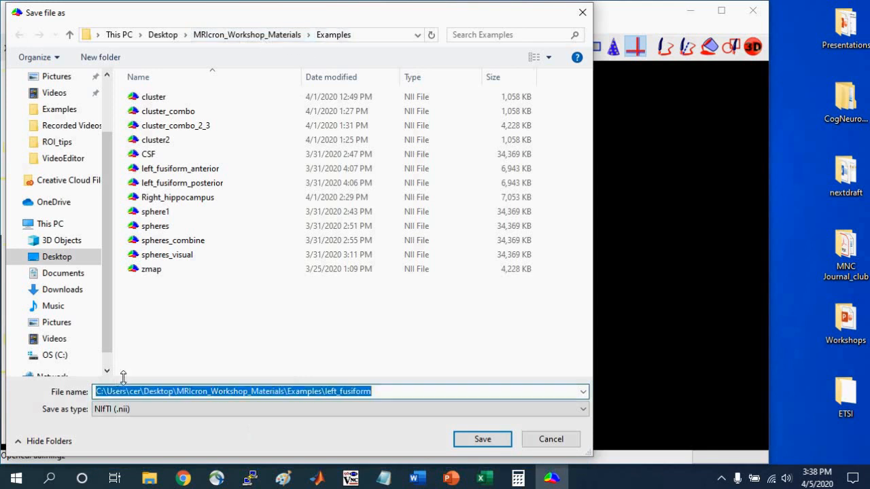
text(le)
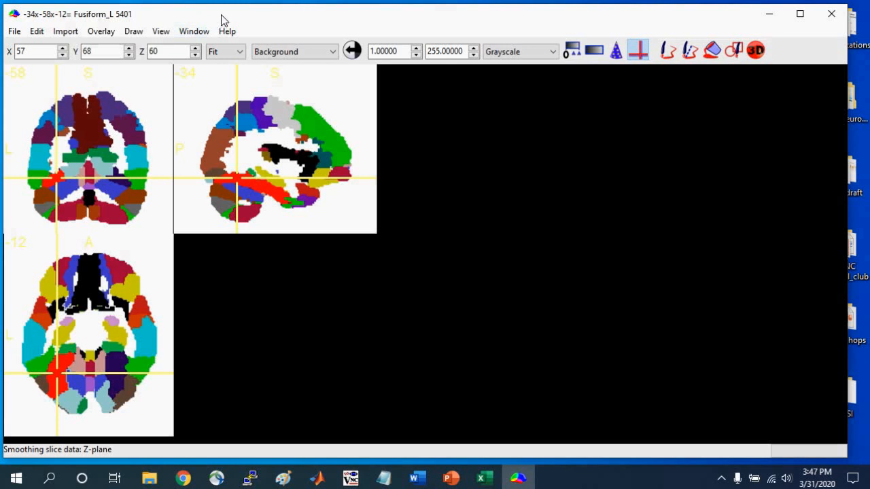
- Open the ch2better.nii.gz template as the background image
click(13, 32)
mouse_move(18, 79)
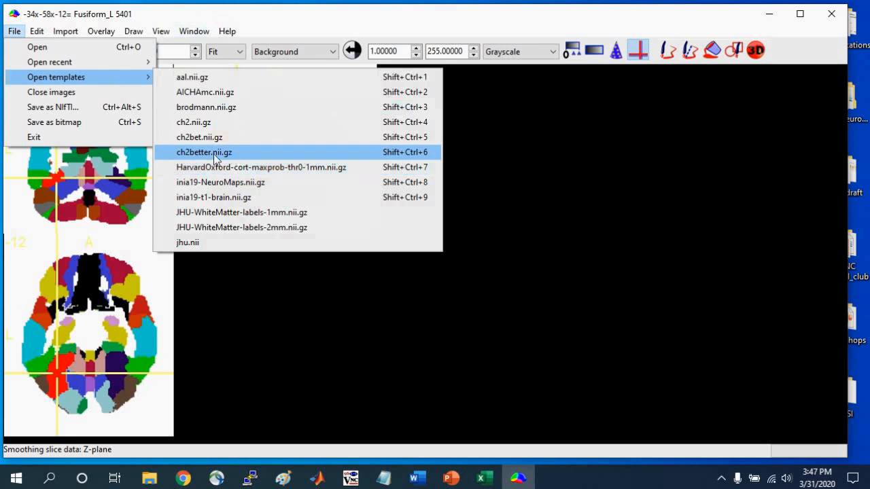
click(216, 154)
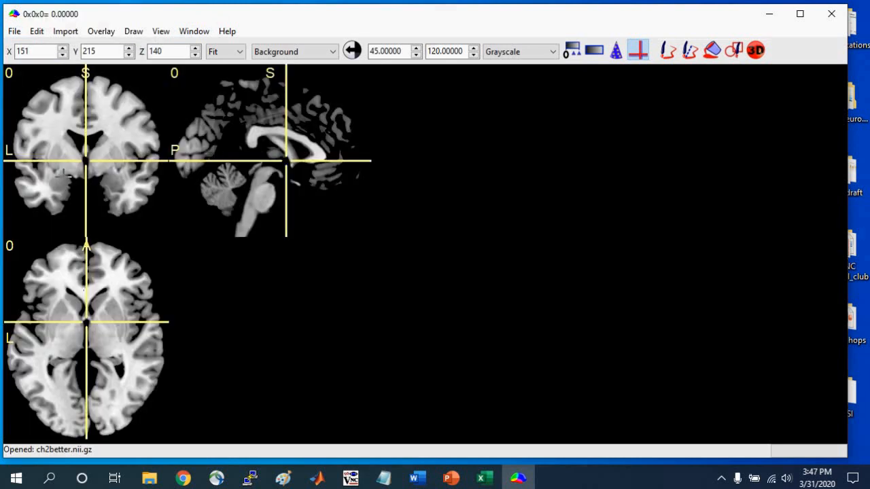
- Load the left_fusiform neuroimaging file as the VOI over the template and move the crosshair into the region
click(133, 32)
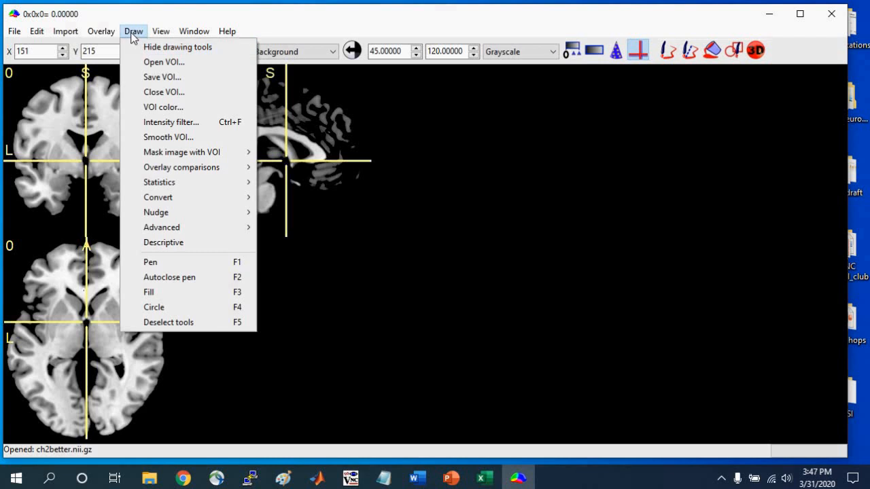
click(140, 61)
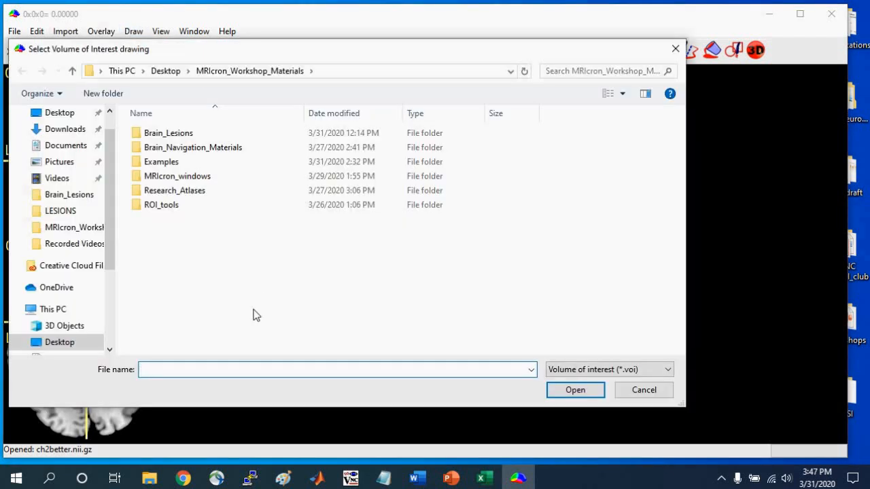
click(615, 369)
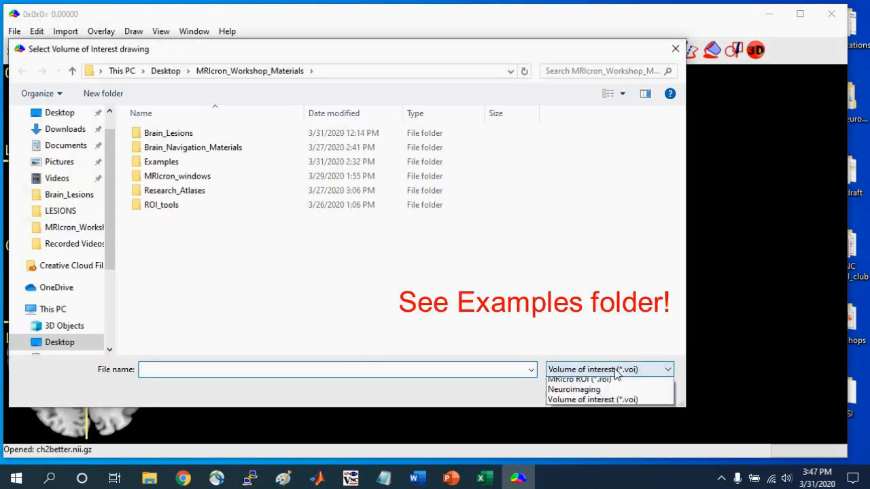
click(603, 404)
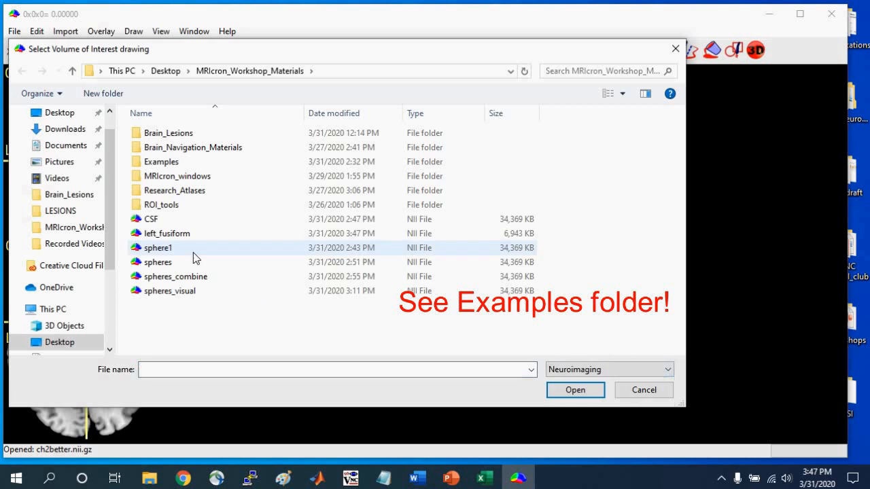
click(170, 233)
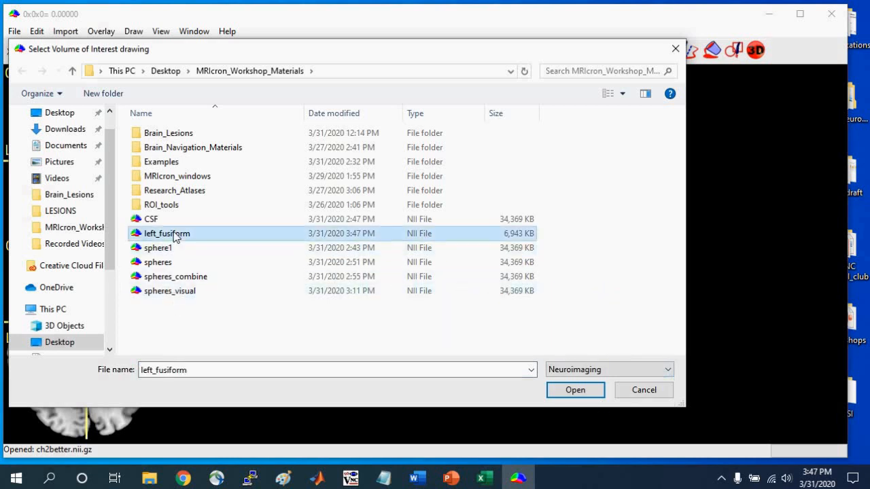
click(591, 395)
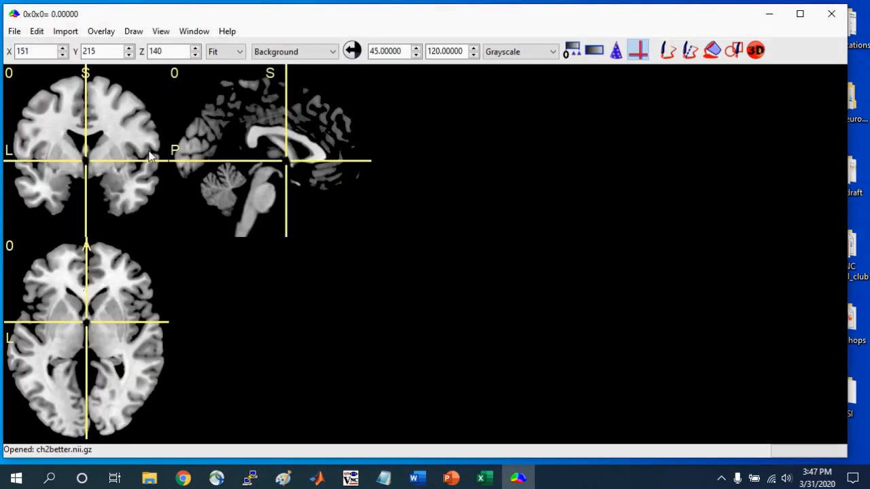
drag(36, 114, 49, 175)
click(43, 378)
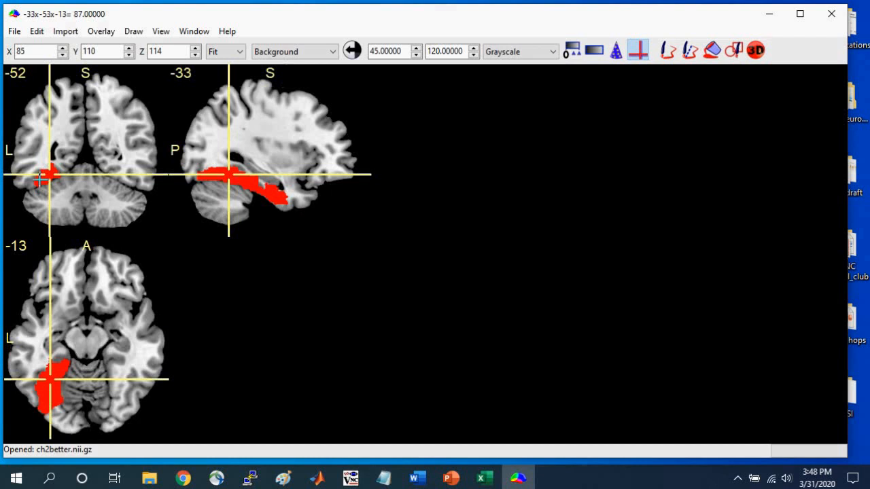
- Mask the template to preserve only the regions within the left fusiform VOI, and toggle the VOI's transparency to check the anatomy beneath
click(134, 31)
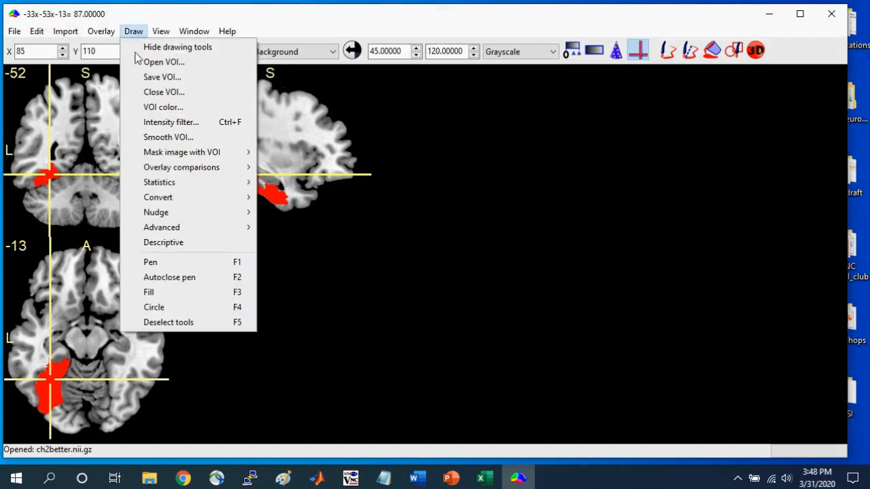
mouse_move(163, 156)
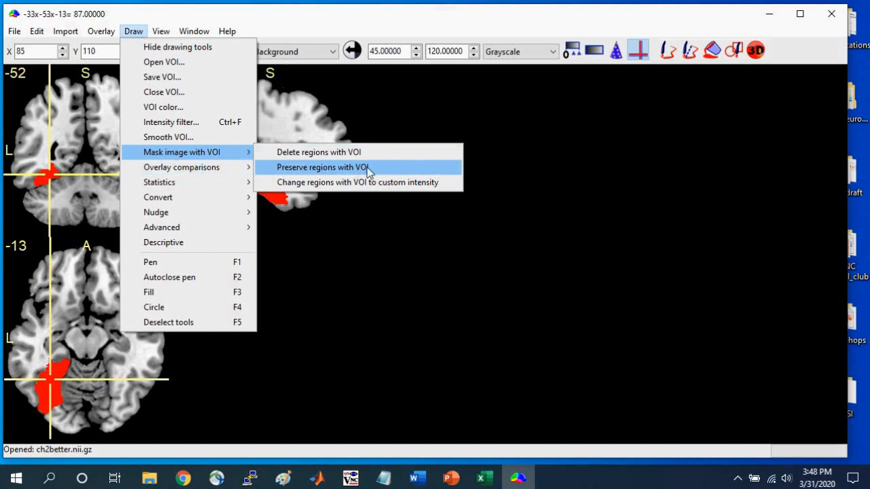
click(347, 168)
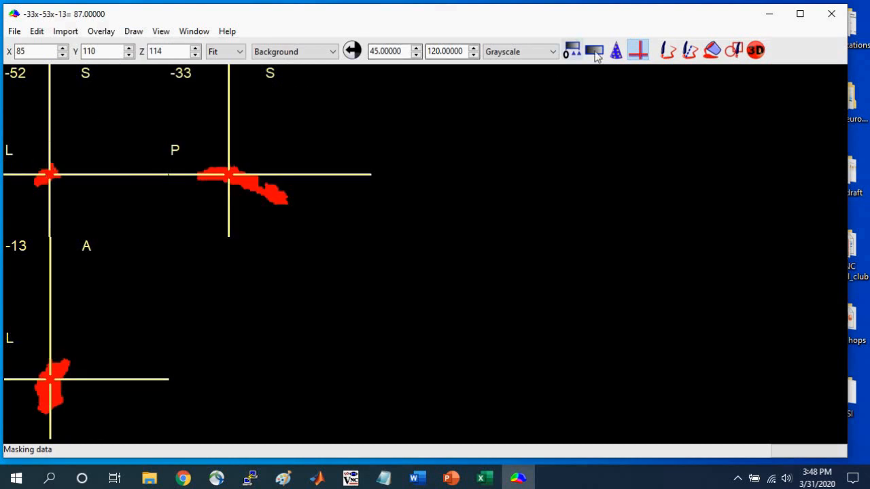
click(616, 55)
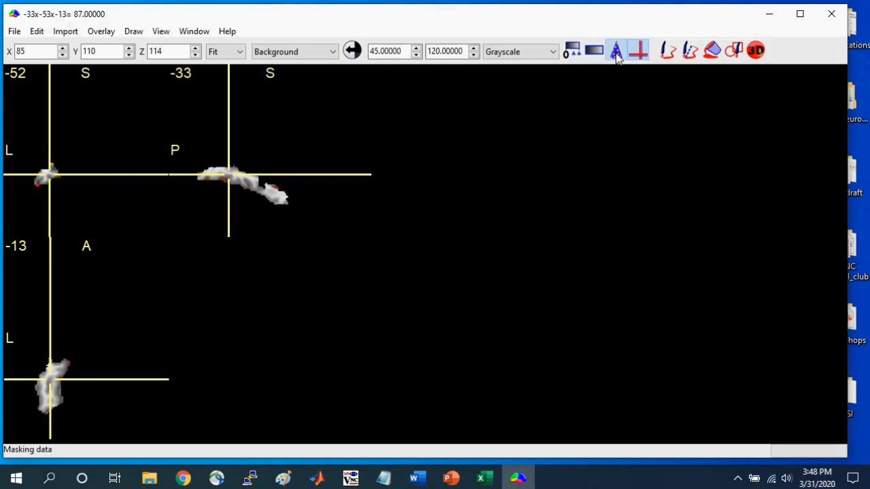
click(616, 55)
click(616, 56)
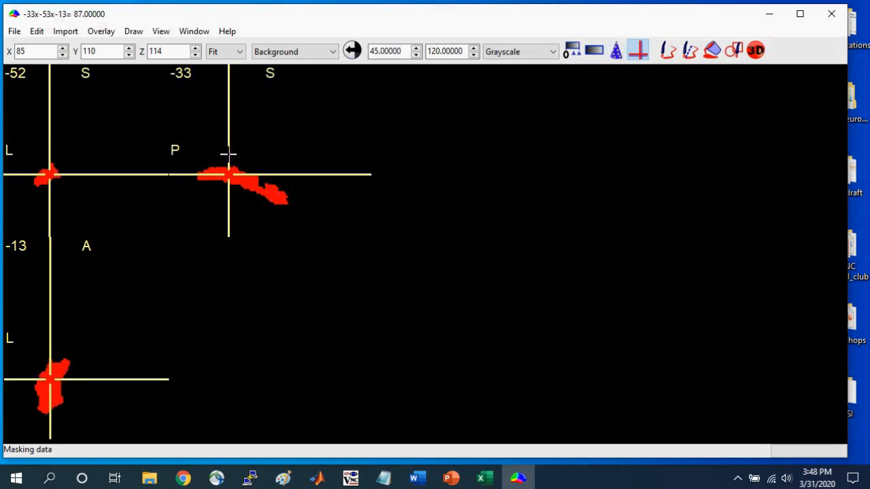
- Close the VOI and move the crosshair within the preserved left fusiform anatomy to inspect it
click(136, 34)
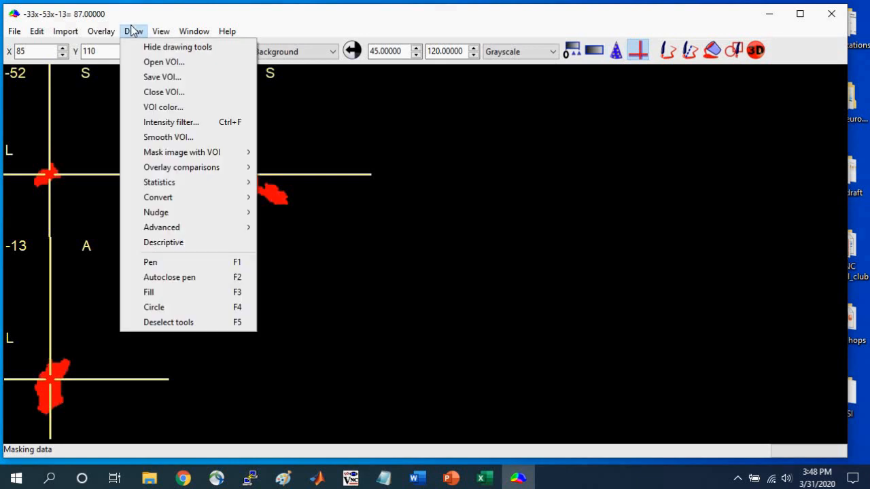
click(154, 91)
drag(238, 175, 239, 173)
click(14, 33)
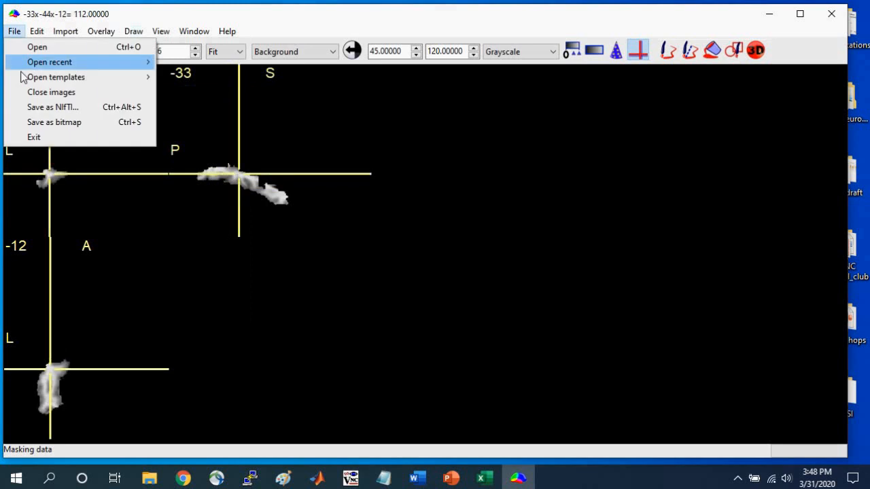
click(32, 109)
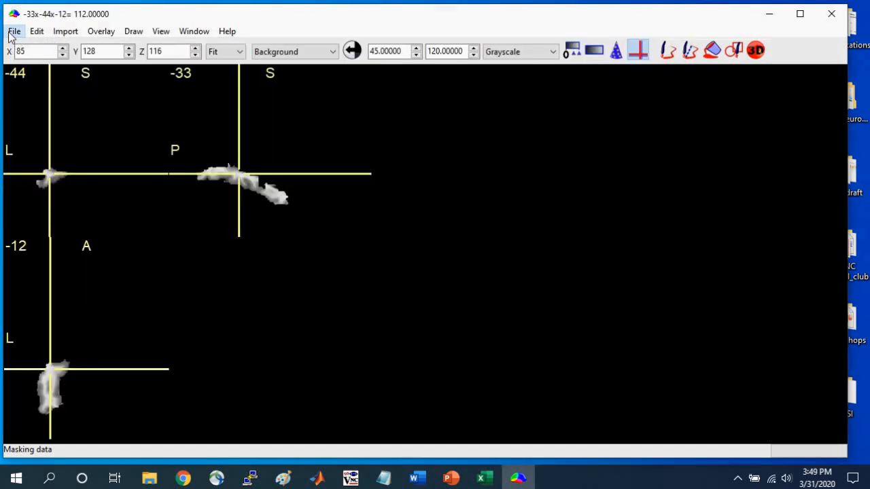
- Reopen the ch2better.nii.gz template as the background image
click(14, 32)
mouse_move(98, 85)
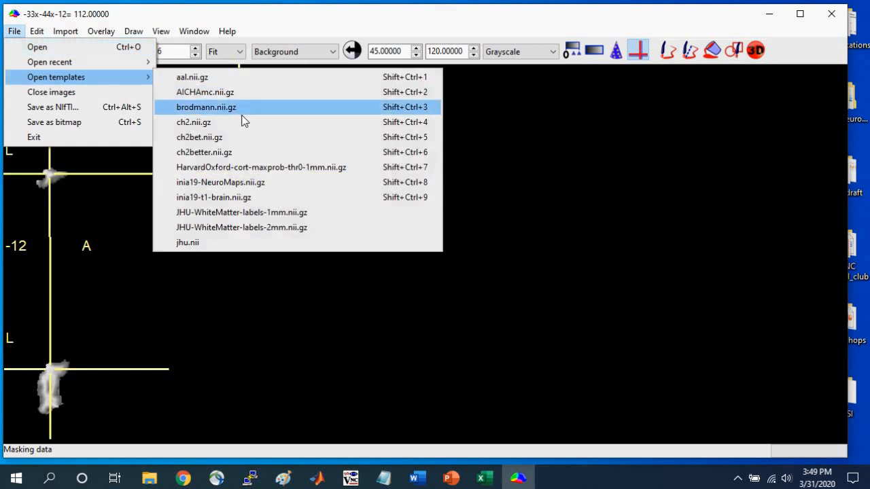
click(228, 152)
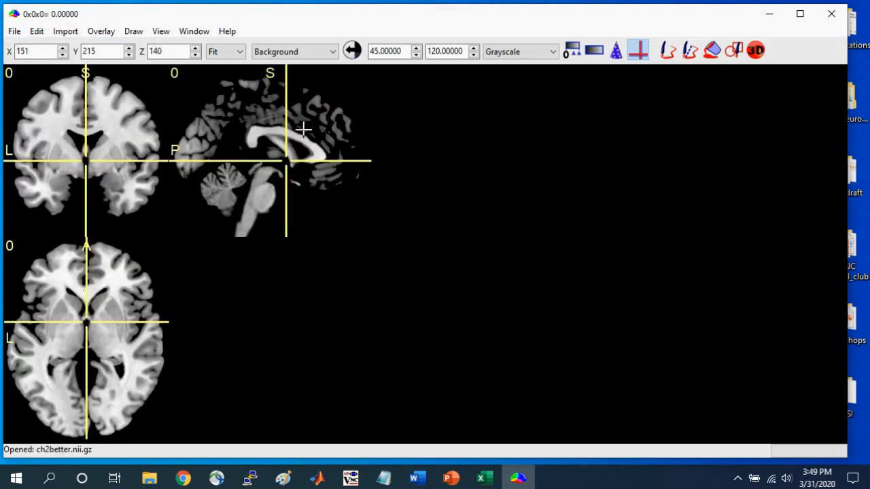
- Load the left_fusiform neuroimaging file as a VOI and move the crosshair to the left ventral temporal area
click(133, 32)
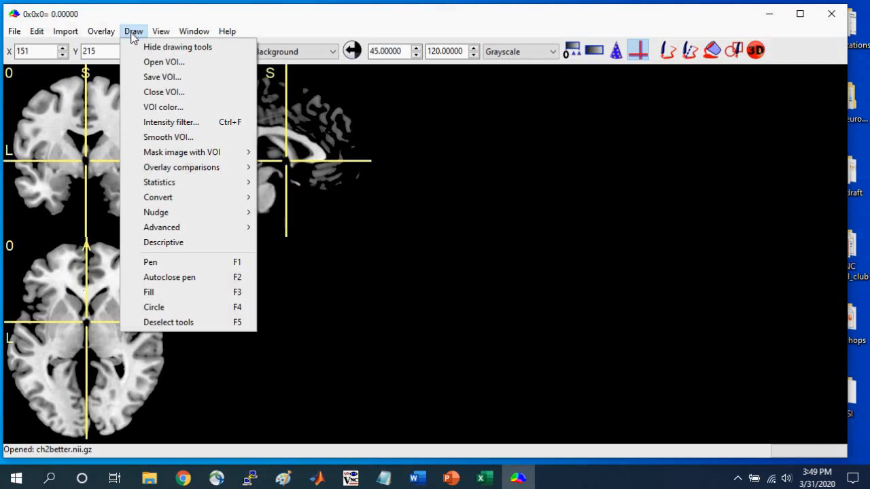
mouse_move(154, 170)
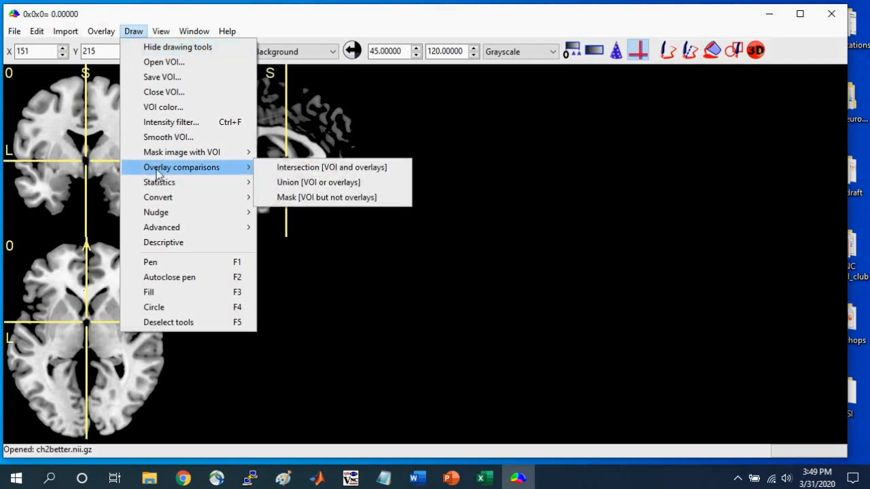
click(186, 61)
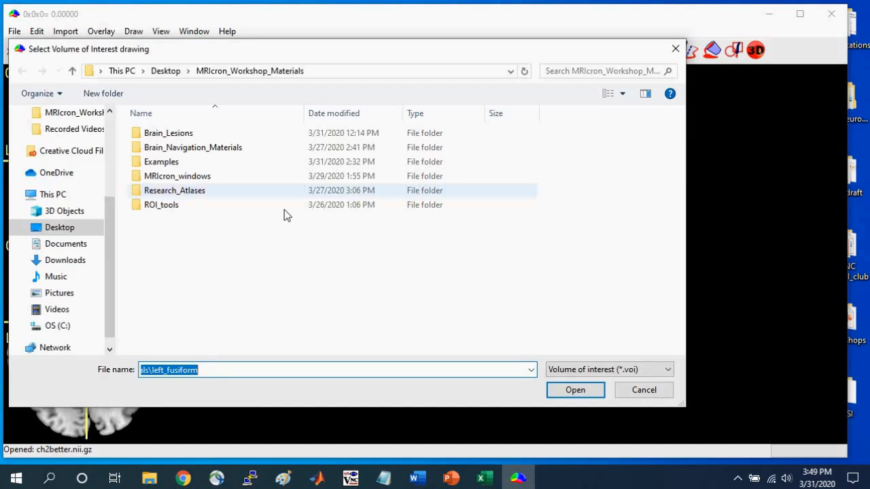
click(646, 368)
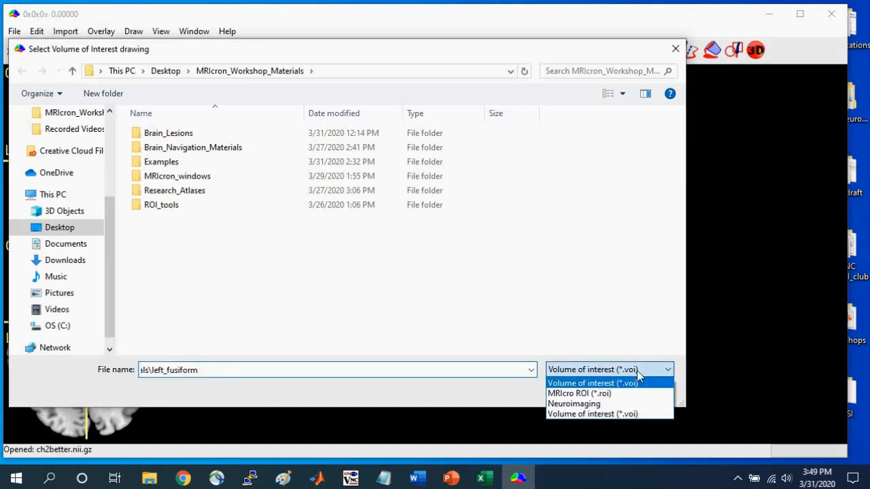
click(593, 404)
click(169, 235)
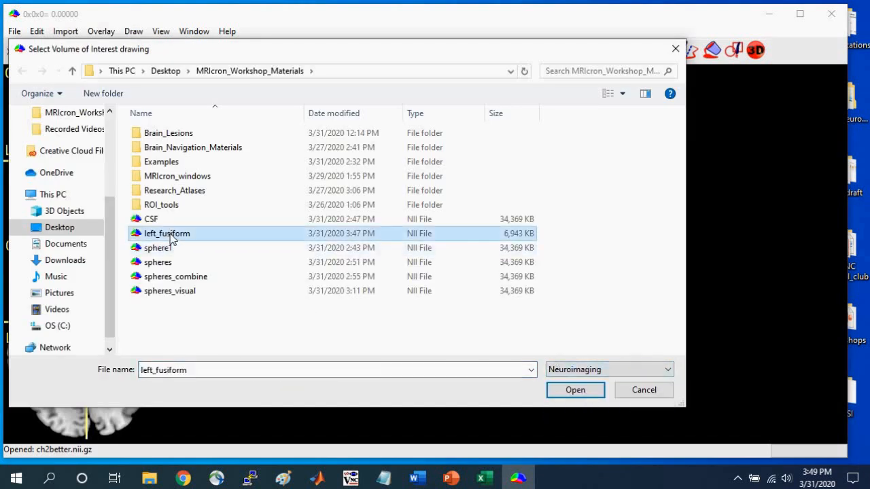
click(575, 390)
drag(60, 133, 48, 176)
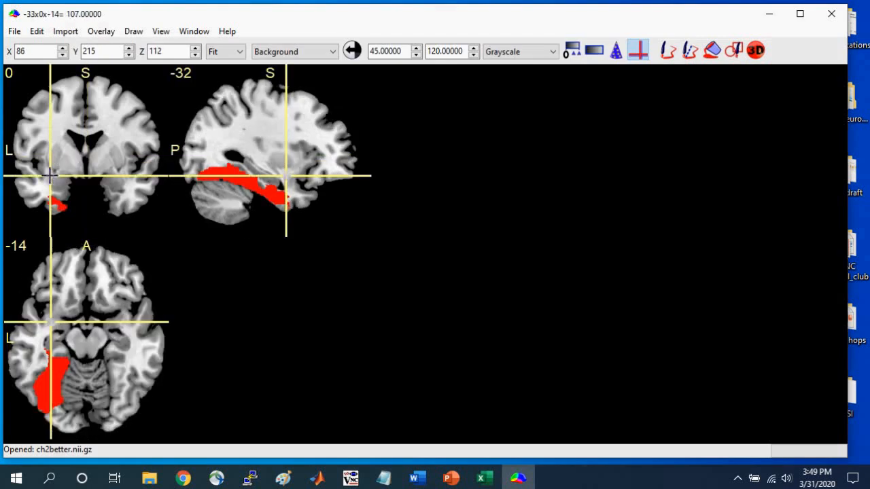
- Mask the template by deleting the regions within the VOI, and close the VOI to inspect the removed fusiform area
click(132, 32)
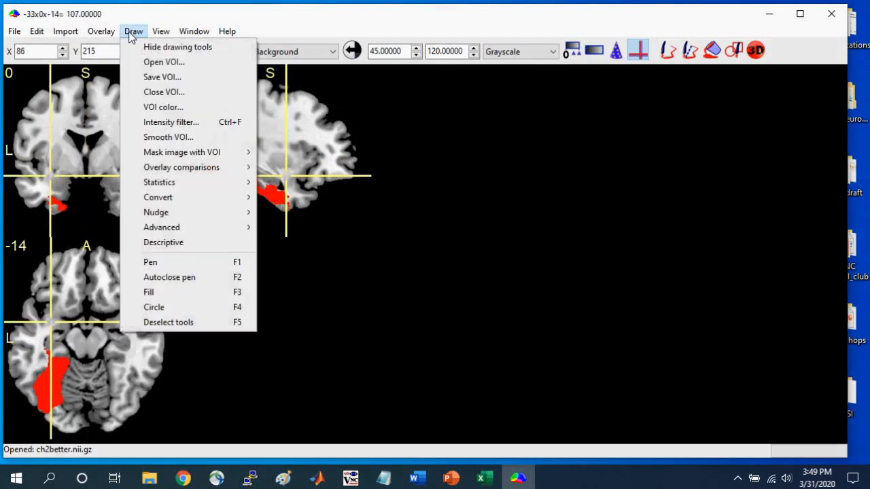
mouse_move(194, 150)
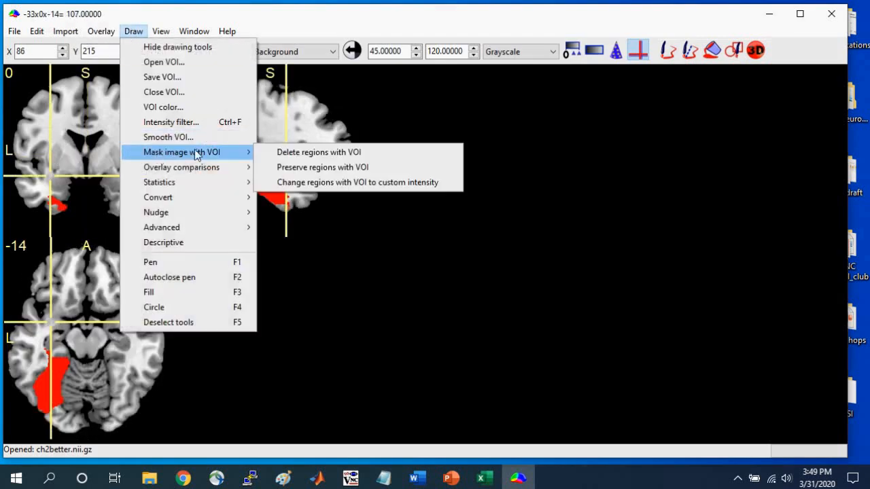
click(330, 153)
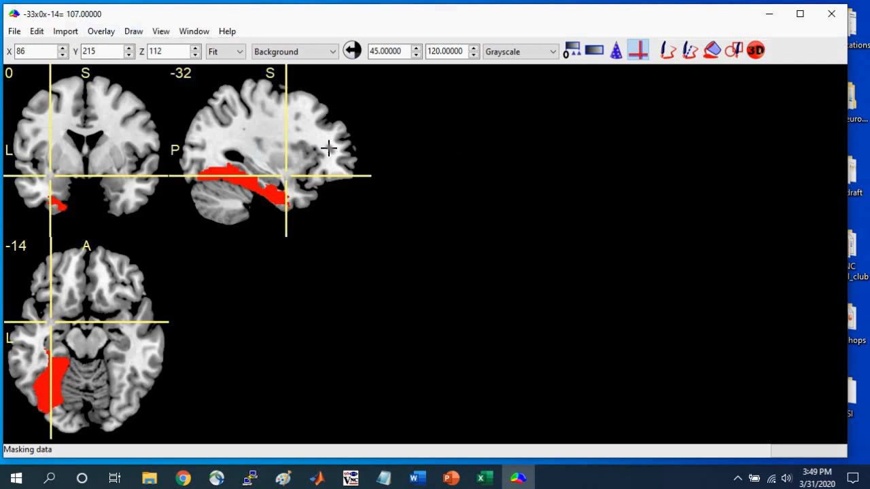
click(134, 32)
click(156, 90)
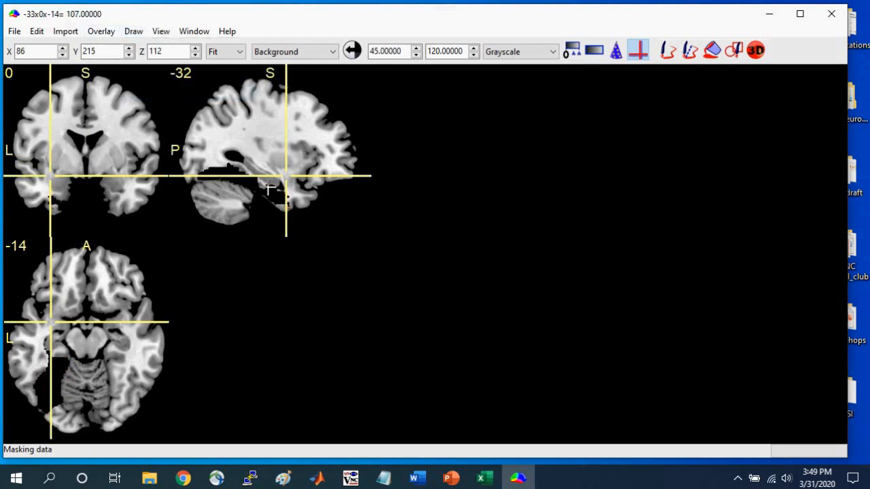
click(42, 395)
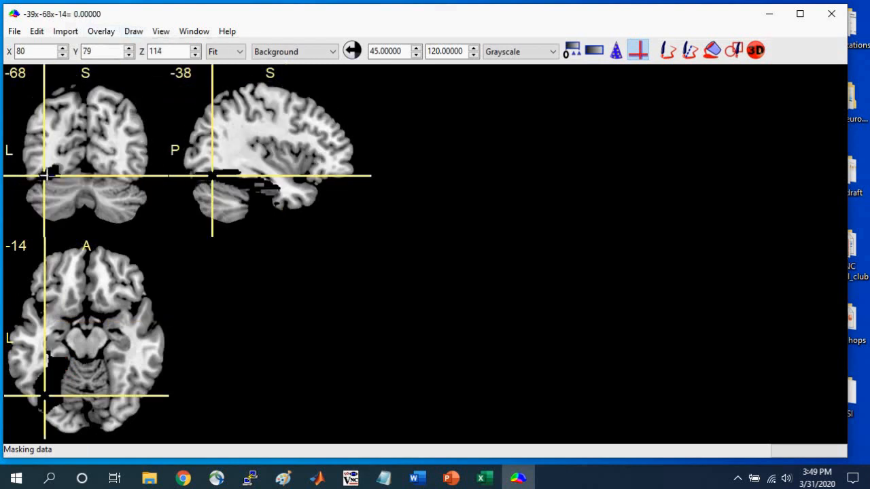
mouse_move(46, 175)
mouse_down()
mouse_move(49, 188)
mouse_move(54, 163)
mouse_move(50, 181)
mouse_up()
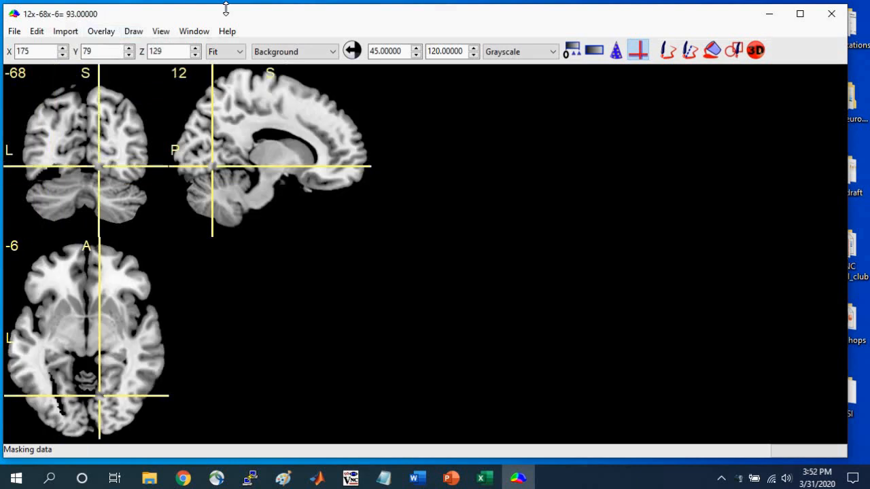
- Narrow the MRIcron window and open the Research_Atlases folder in MRIcron_Workshop_Materials beside it
drag(851, 217, 444, 228)
mouse_move(148, 481)
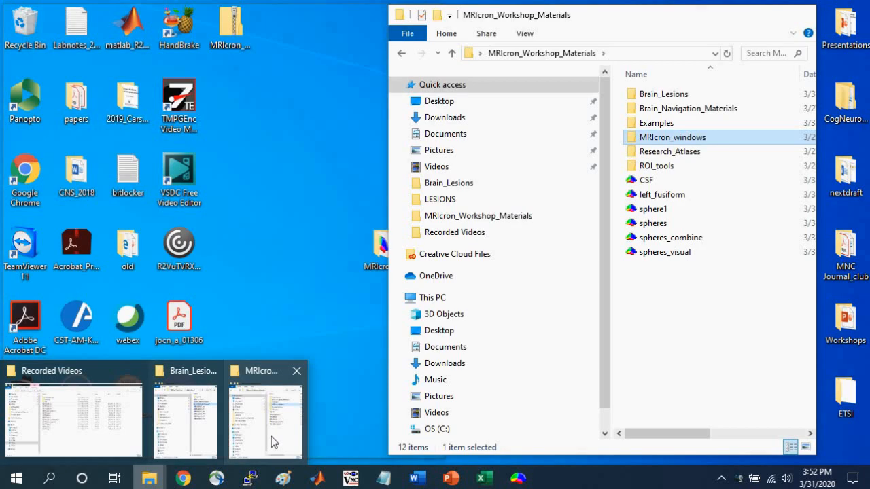
click(271, 436)
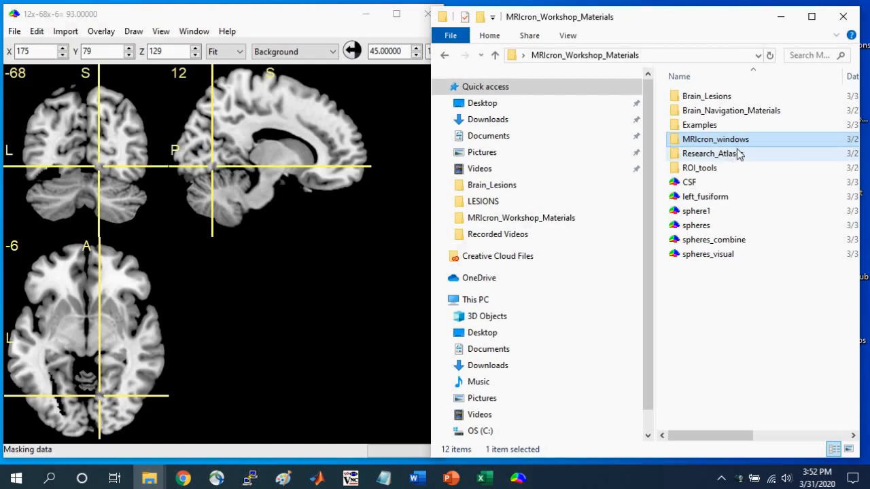
click(699, 159)
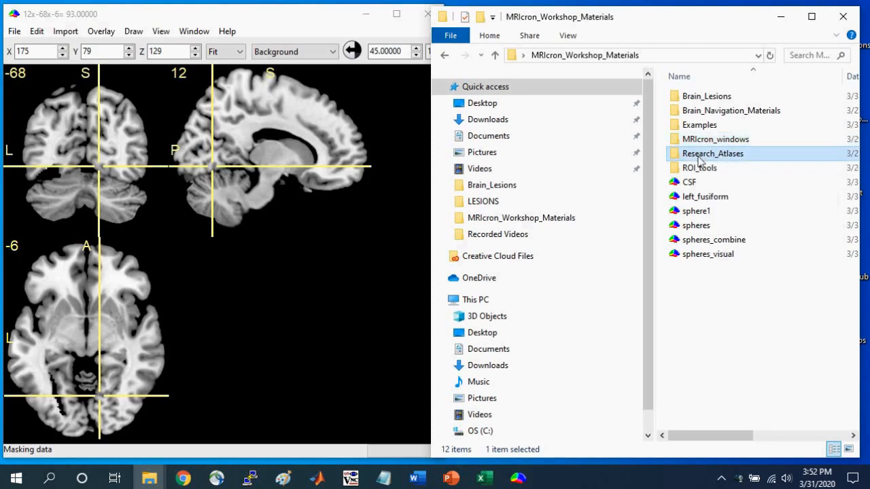
double_click(692, 158)
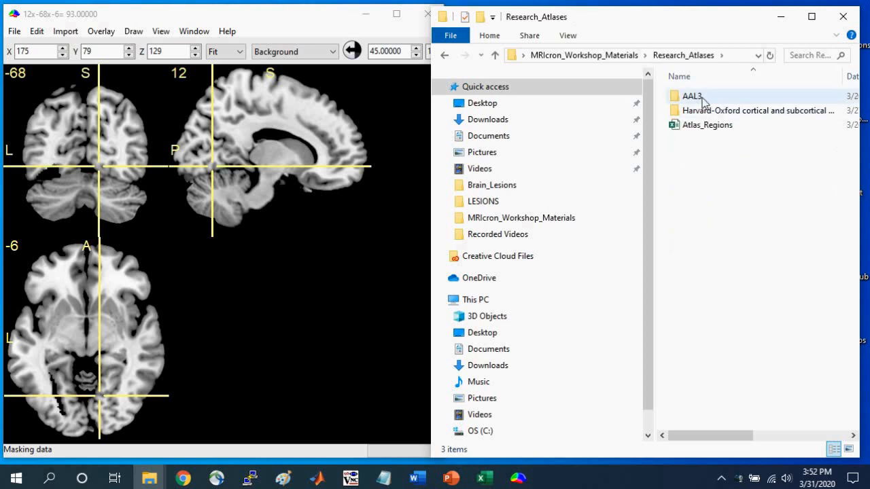
- Widen the folder window and open the AAL3 folder to view its atlas files
mouse_move(708, 115)
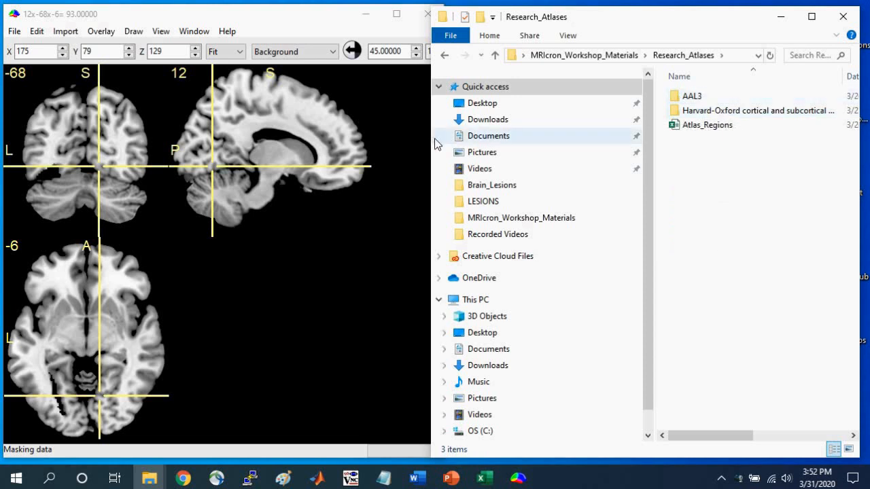
drag(432, 139, 254, 138)
double_click(520, 96)
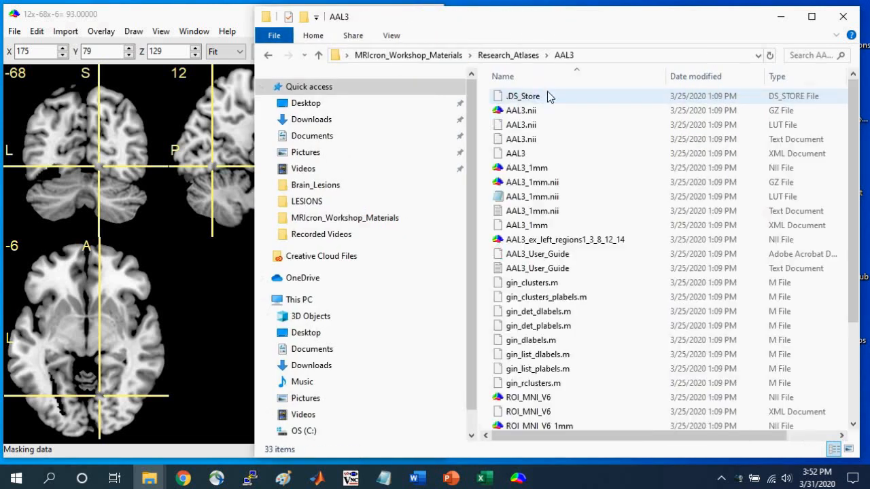
mouse_move(523, 116)
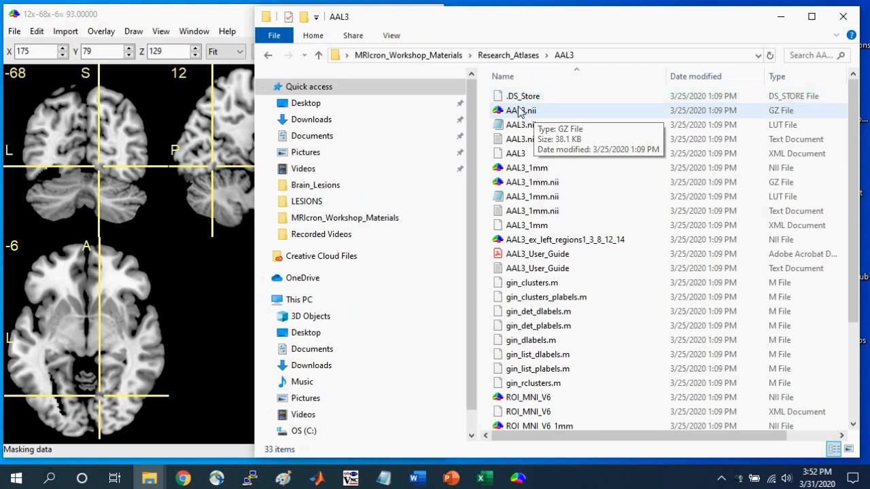
- Open the Harvard-Oxford cortical and subcortical structural atlases folder and widen the name column to show the full file names
click(509, 55)
double_click(553, 112)
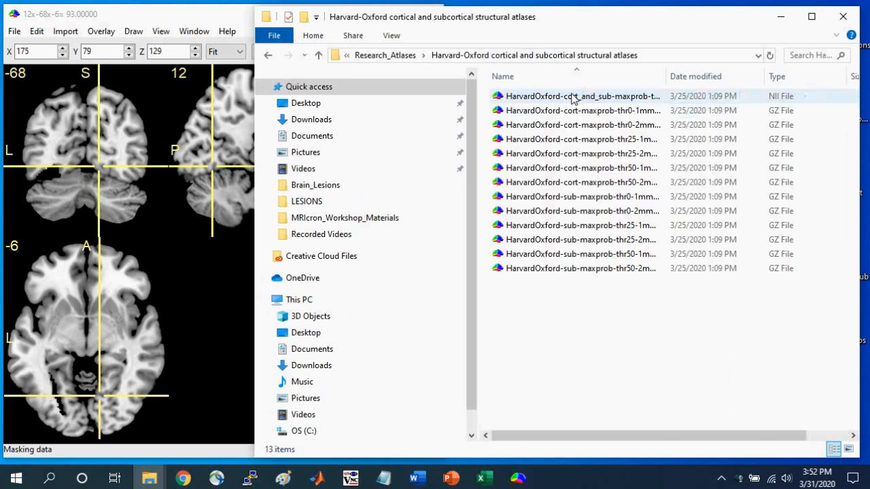
drag(666, 77, 743, 78)
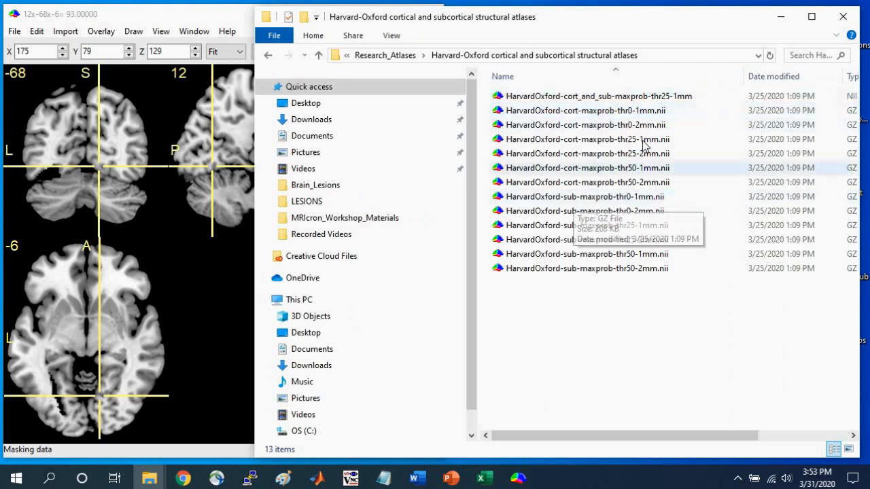
- Open the HarvardOxford-cort_and_sub-maxprob-thr25-1mm atlas in MRIcron, place its window beside the folder, and put the crosshair on a posterior midline region
click(578, 96)
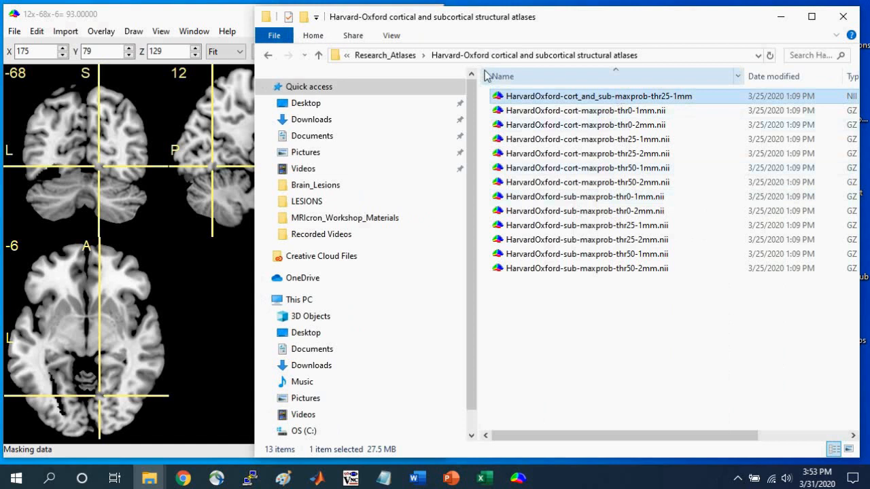
double_click(577, 101)
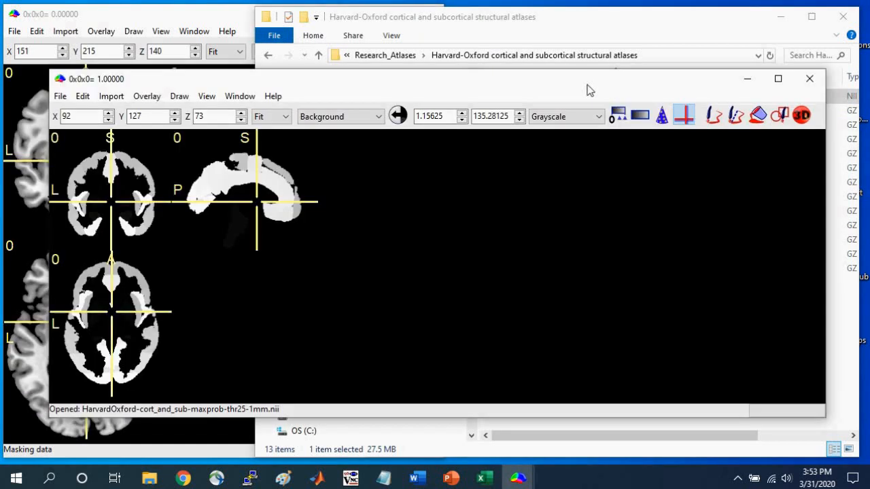
drag(589, 89, 556, 27)
drag(786, 353, 406, 464)
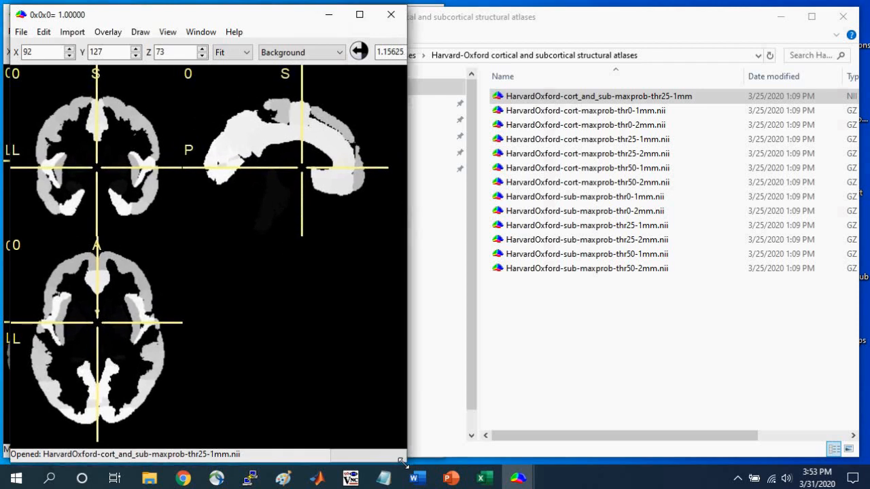
click(231, 141)
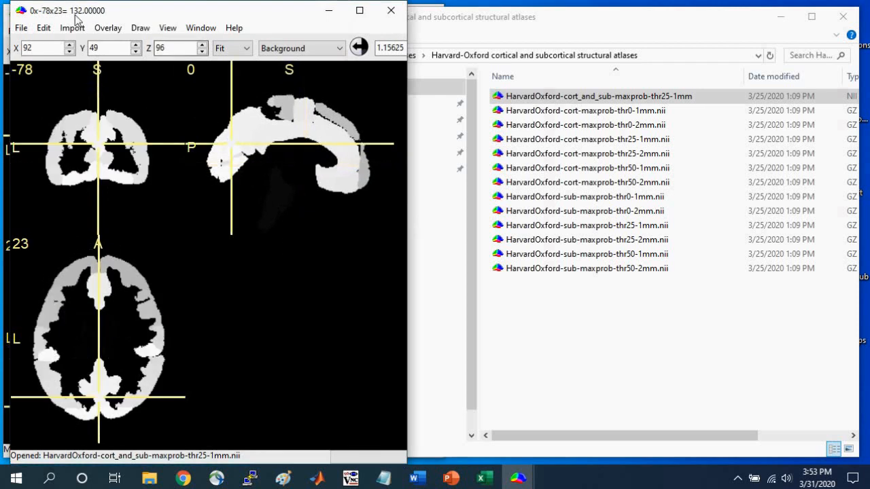
- Return to the Research_Atlases folder and open the Atlas_Regions spreadsheet in Excel
click(530, 32)
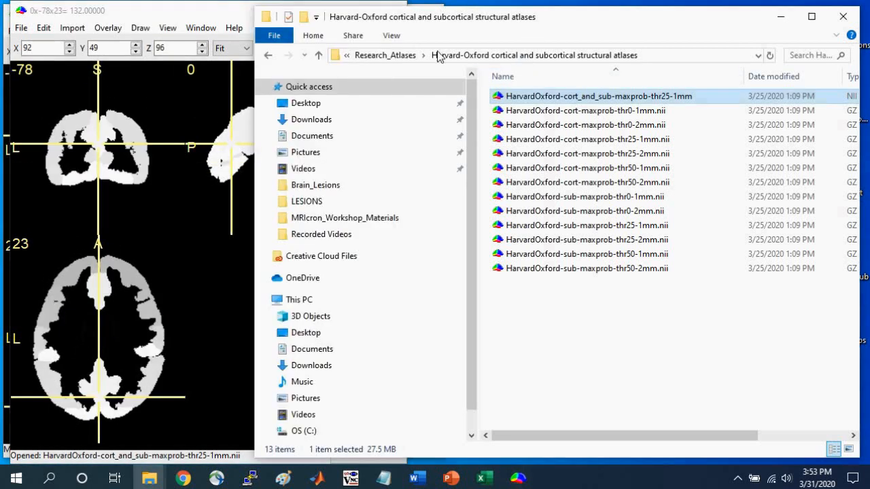
click(408, 54)
click(523, 131)
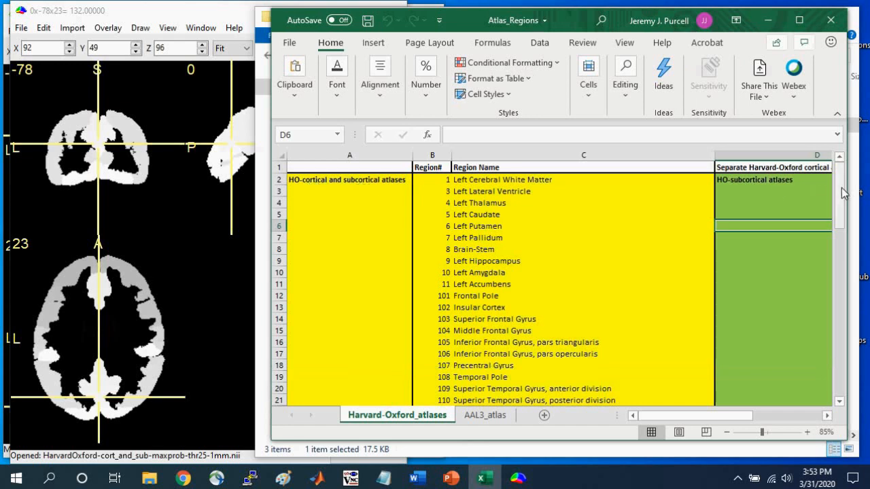
- Look up region 132 in the combined Harvard-Oxford cortical and subcortical list and select its number and name
drag(844, 194, 845, 304)
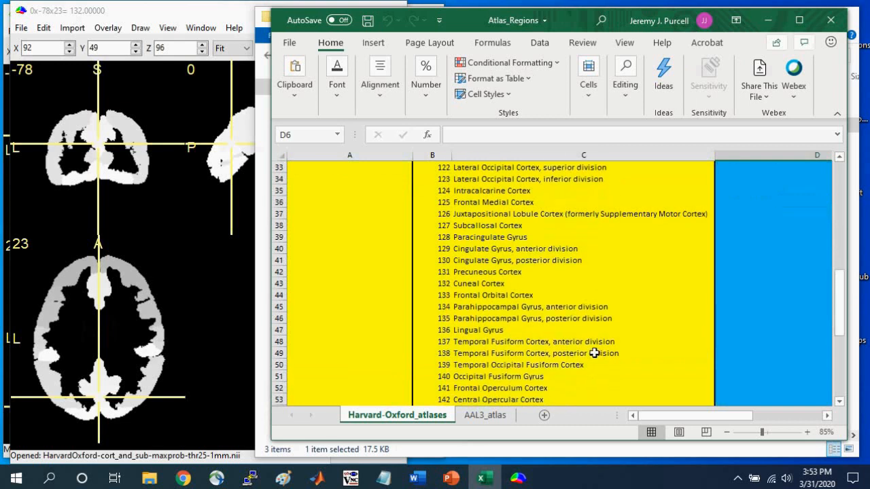
click(443, 286)
drag(441, 285, 524, 288)
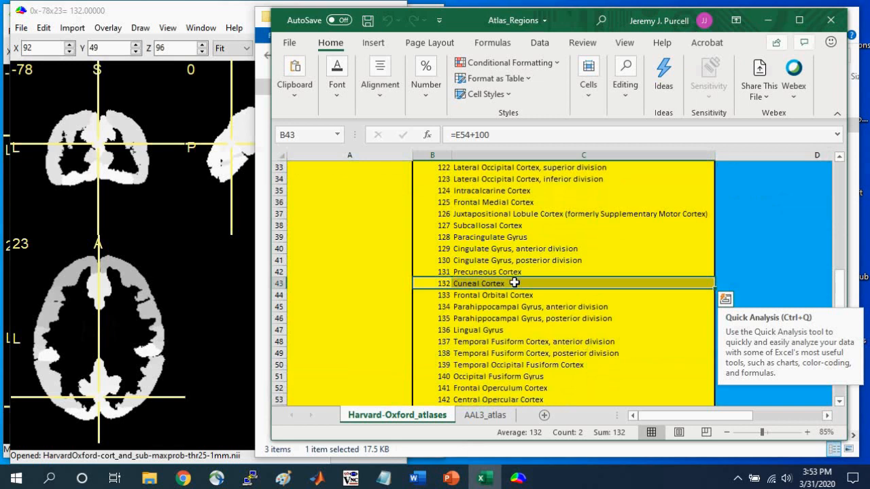
key(alt+Tab)
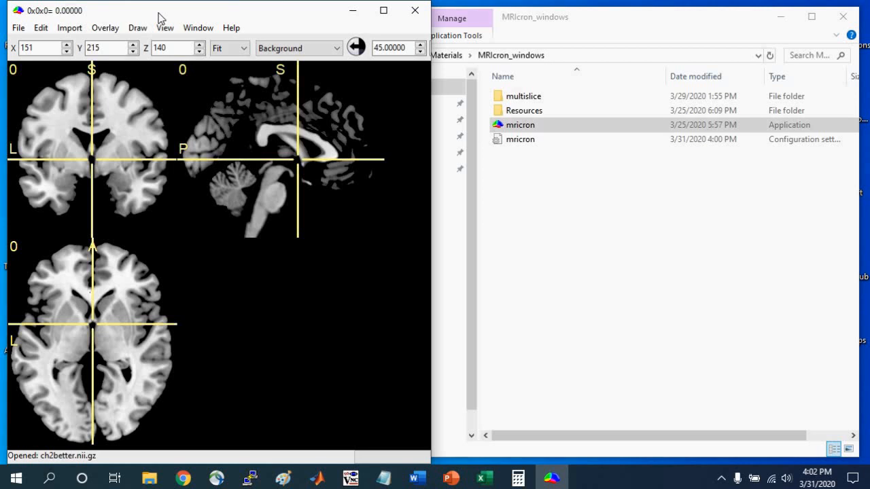
- Open left_fusiform from MRIcron_Workshop_Materials as the background image, put the crosshair on the ROI, and widen the window
click(18, 28)
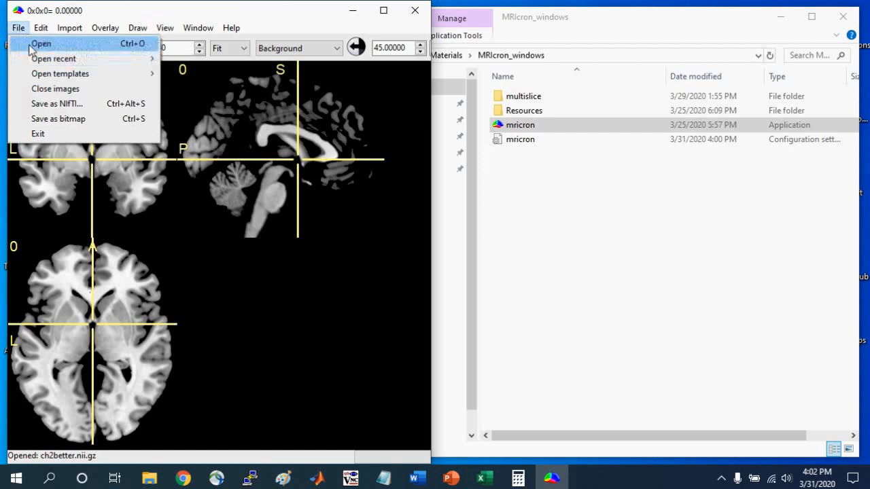
click(40, 44)
click(187, 230)
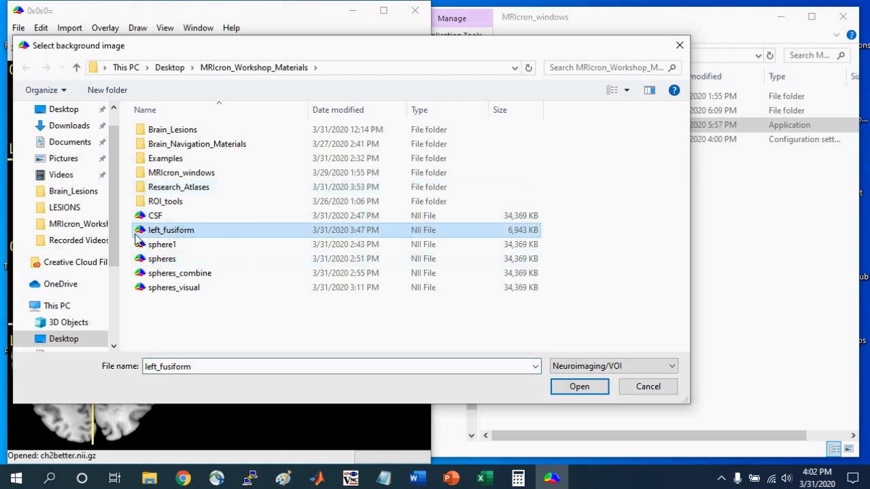
click(587, 387)
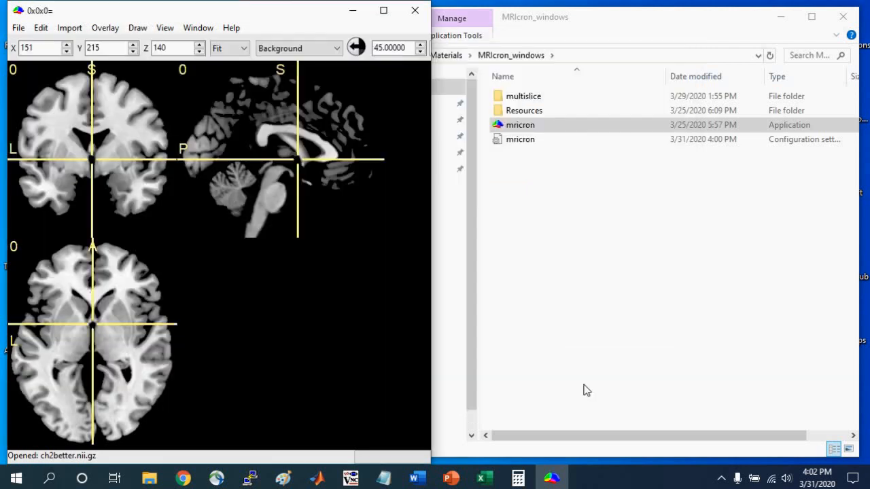
click(69, 204)
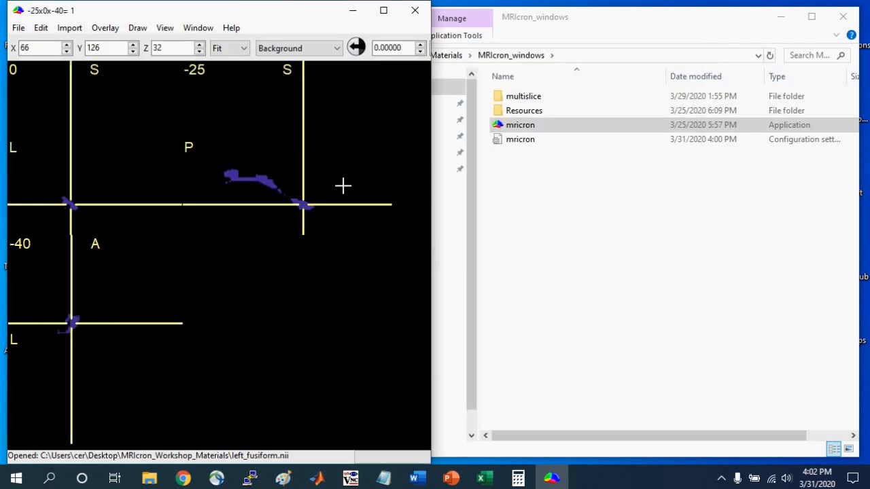
click(263, 182)
drag(431, 216, 531, 221)
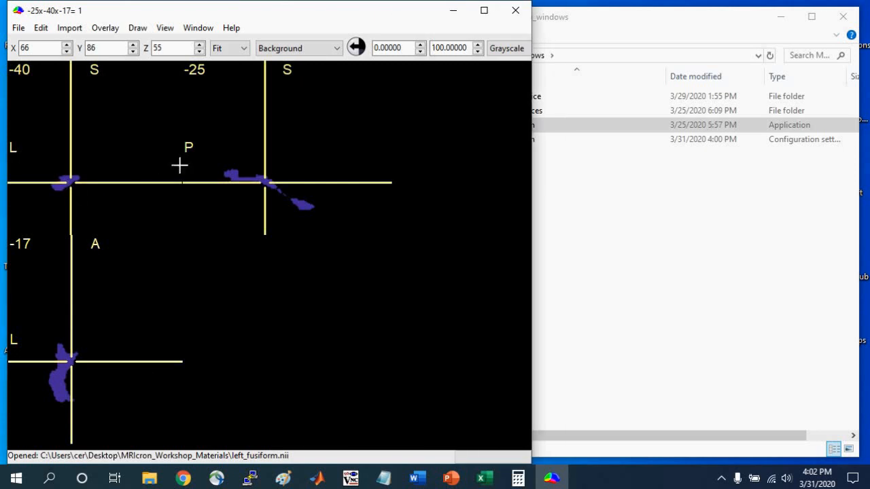
- Move the crosshair along the left fusiform ROI to read the Y coordinates of its anterior and posterior ends
mouse_move(71, 182)
mouse_down()
mouse_move(60, 180)
mouse_move(86, 181)
mouse_up()
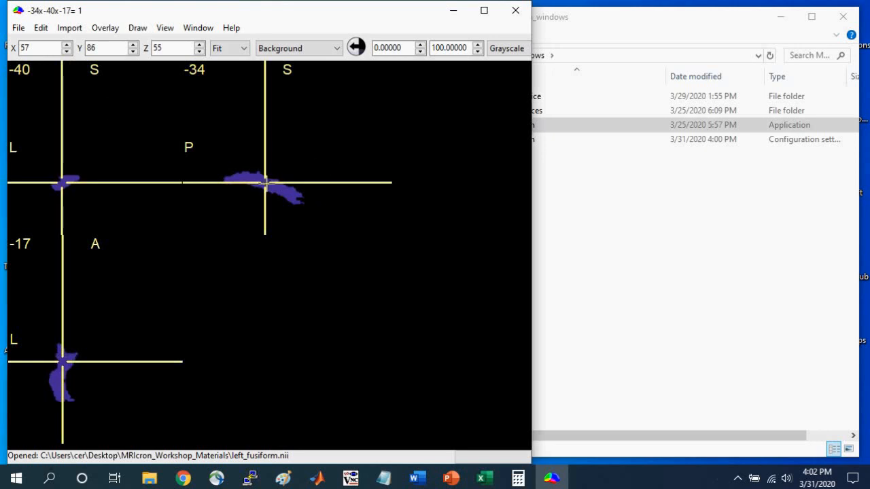
drag(265, 182, 313, 199)
click(73, 206)
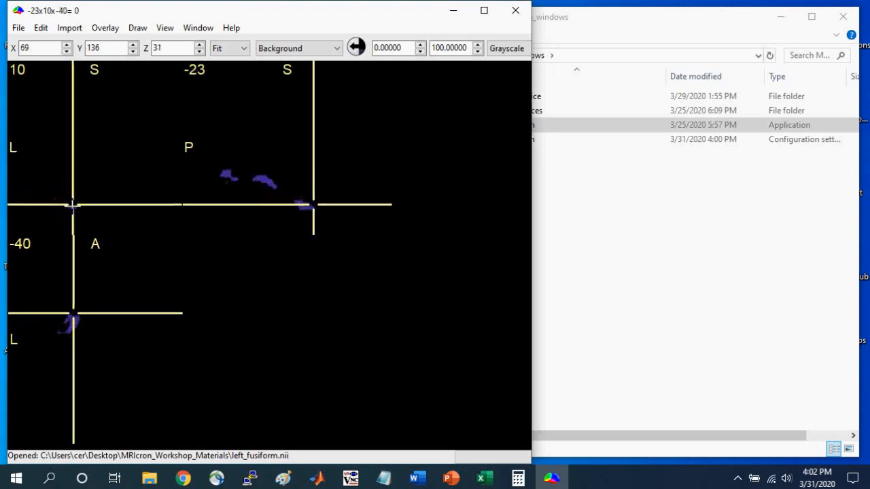
click(311, 209)
click(313, 210)
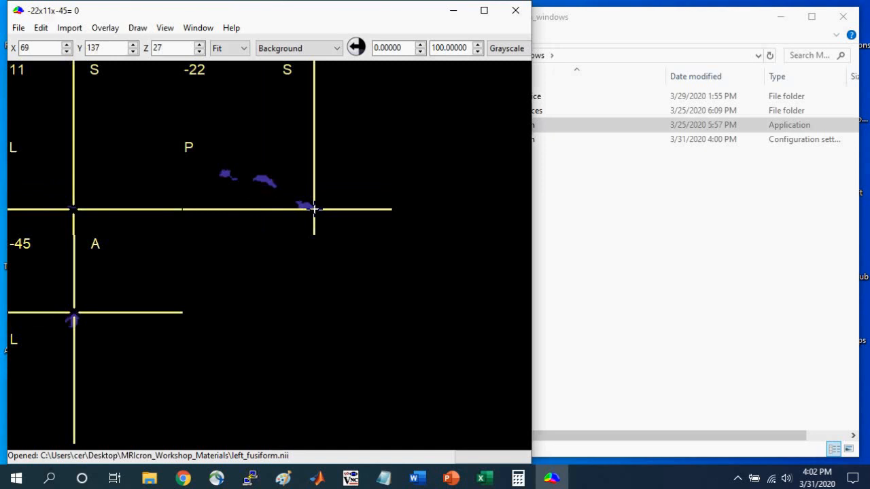
drag(313, 208, 220, 173)
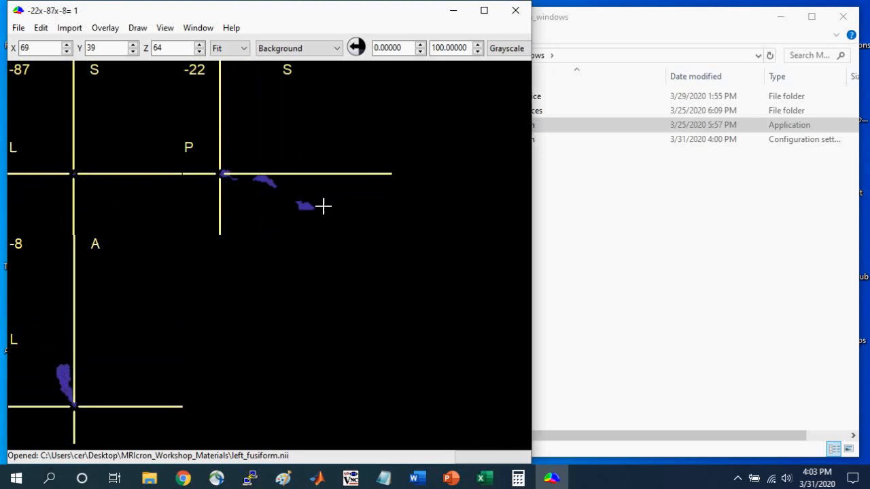
- Switch to Calculator and divide 98 by 2 to get half of the ROI's anterior-posterior length
click(517, 479)
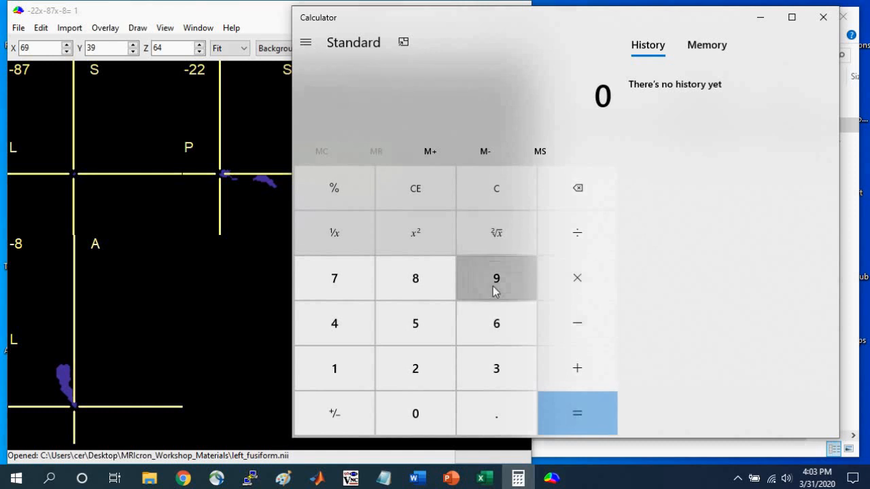
text(98)
click(581, 239)
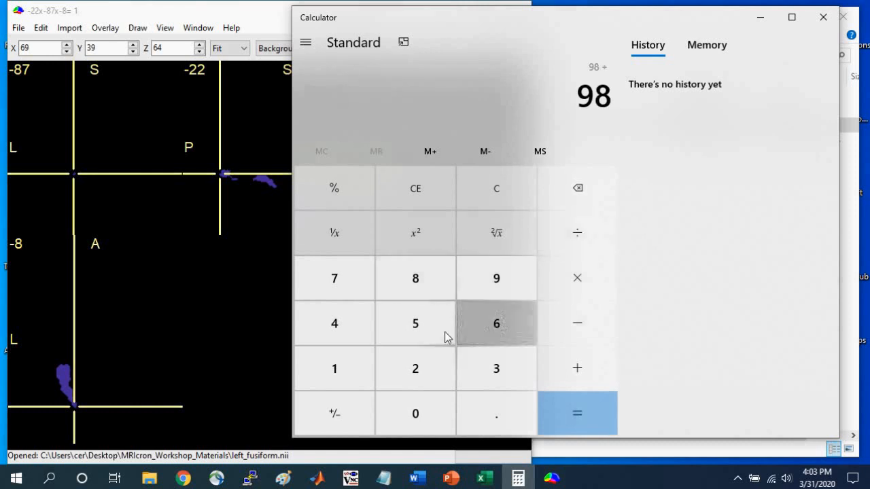
click(417, 369)
click(596, 413)
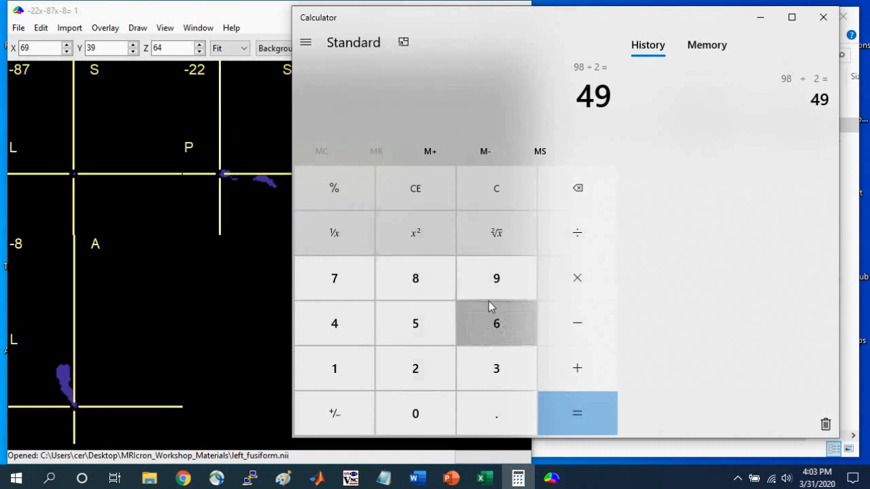
- Subtract 49 from 87 in Calculator, and return to MRIcron to move the crosshair to Y -38 on the left fusiform
click(428, 288)
click(331, 289)
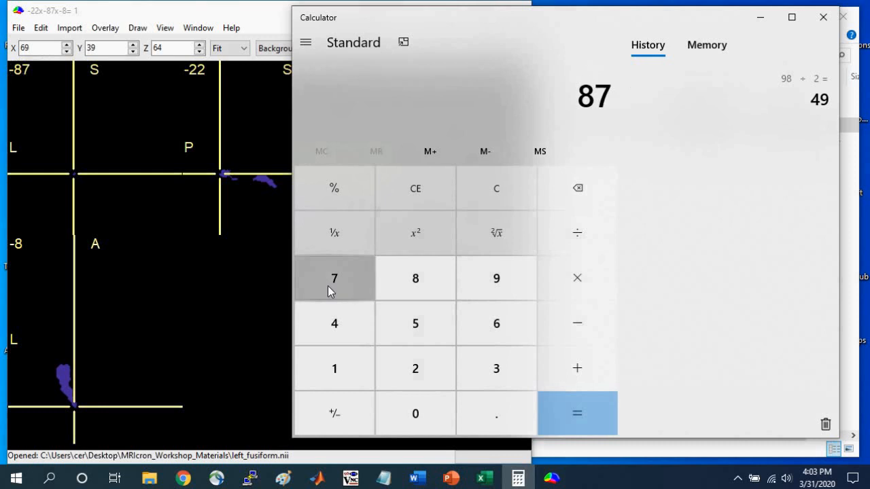
click(586, 334)
click(329, 329)
click(483, 288)
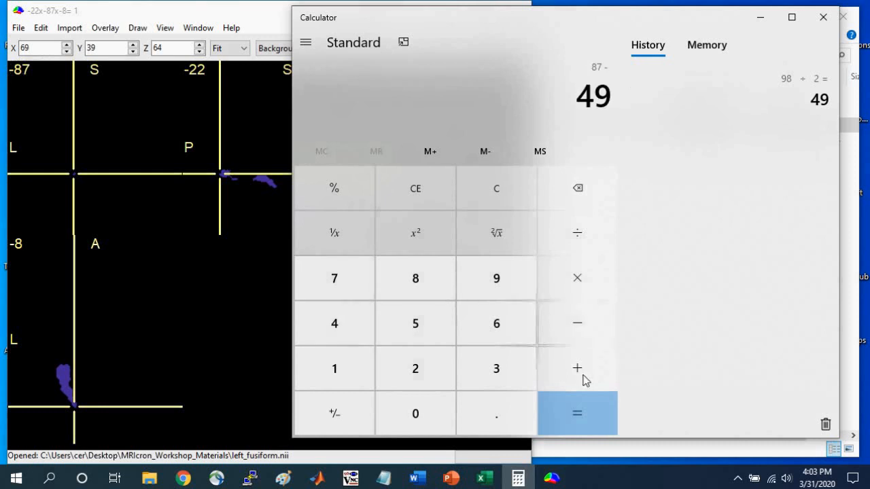
click(589, 423)
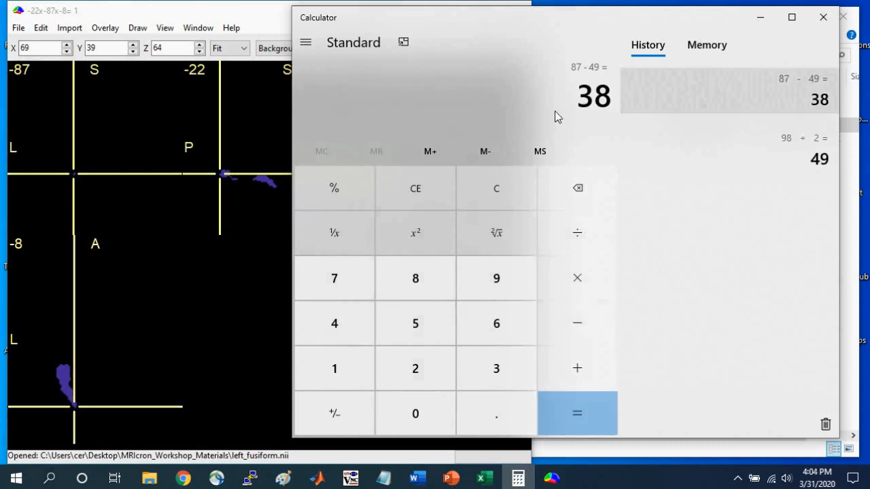
click(227, 176)
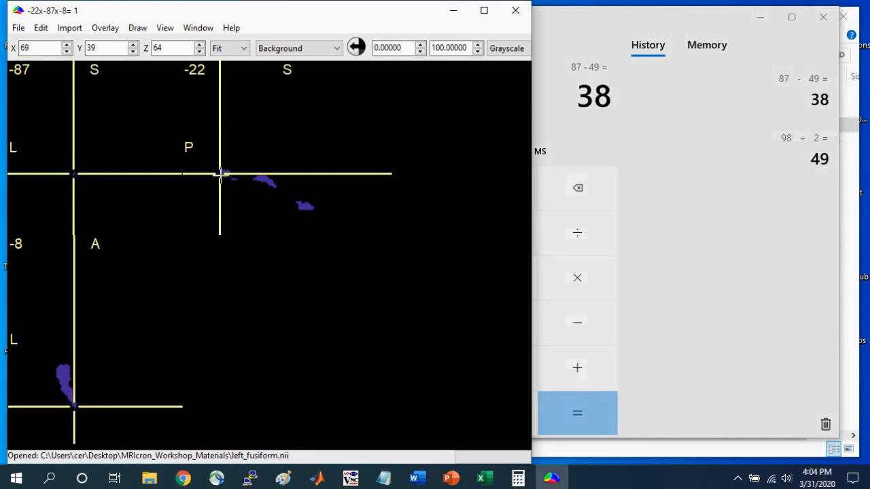
drag(219, 174, 264, 181)
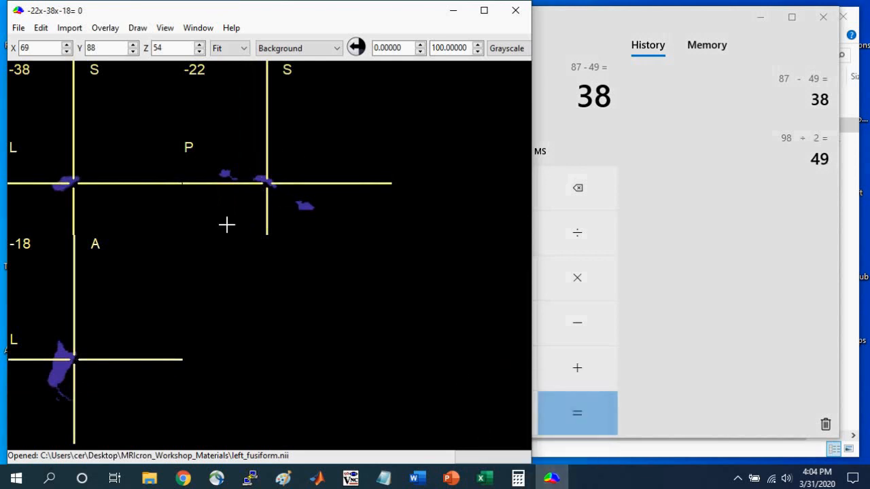
- Open a second MRIcron window, place it beside the left_fusiform window, and load the ch2better template in it
mouse_move(552, 481)
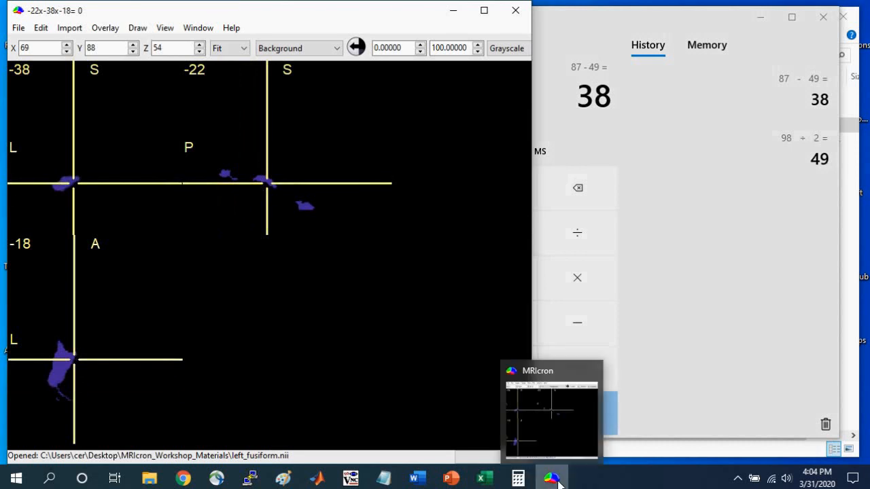
right_click(552, 481)
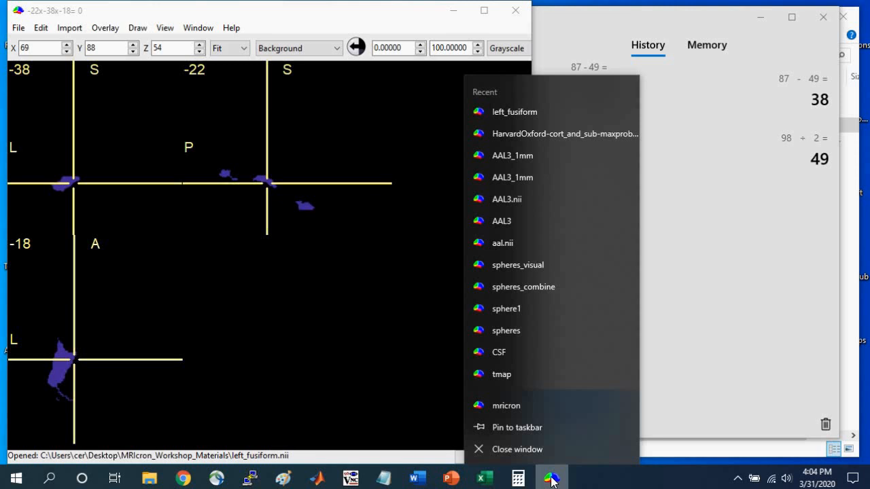
click(520, 408)
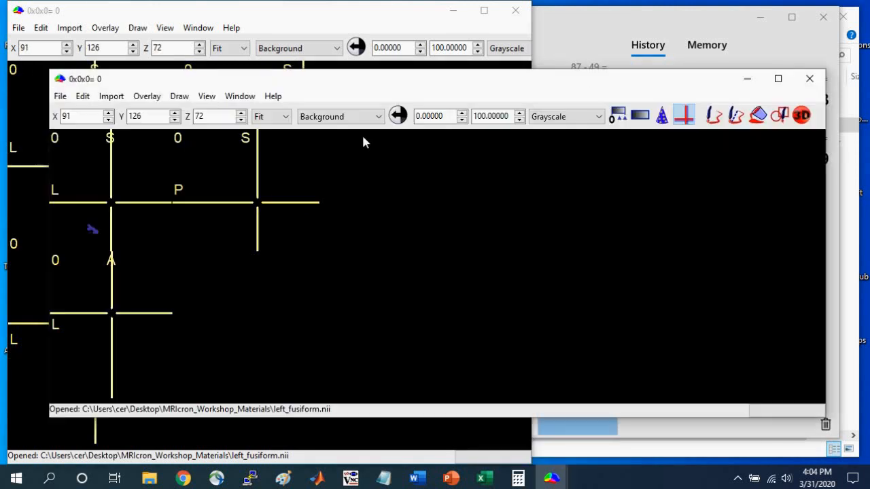
drag(250, 82, 289, 20)
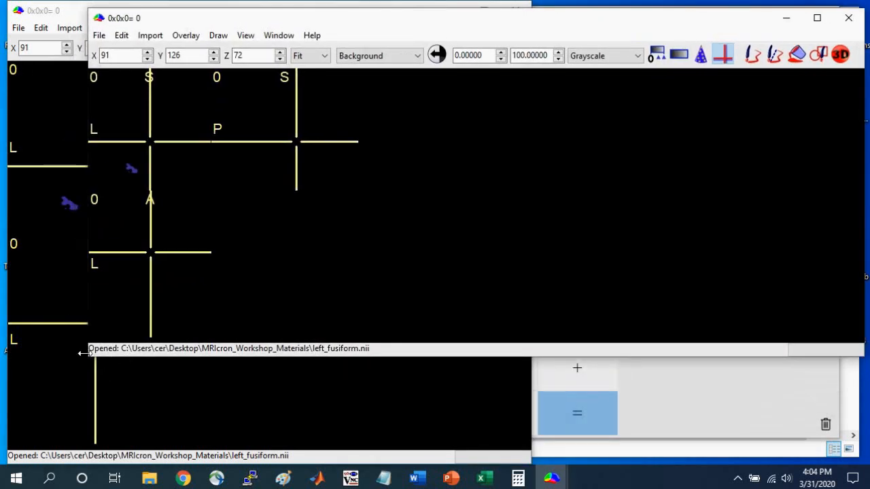
click(477, 28)
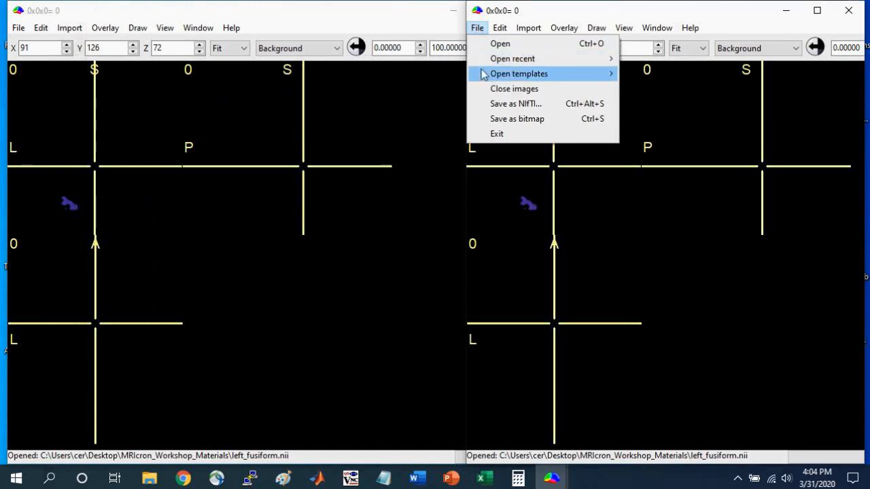
mouse_move(489, 76)
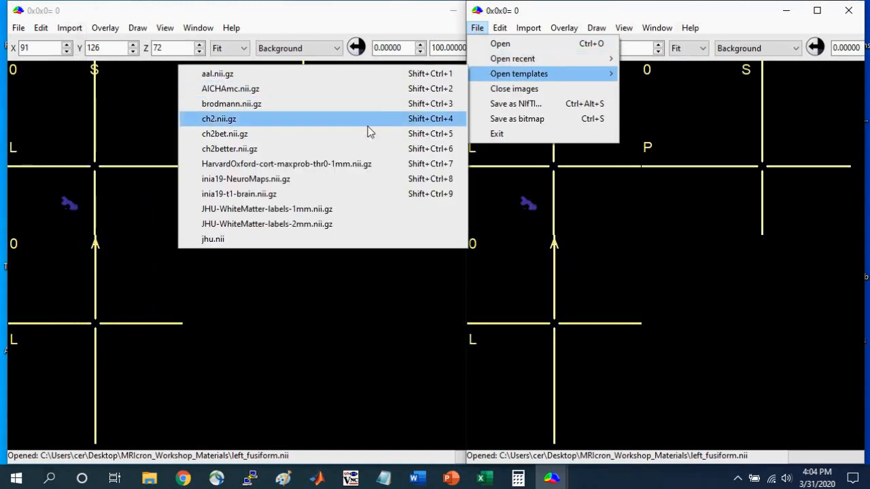
click(364, 150)
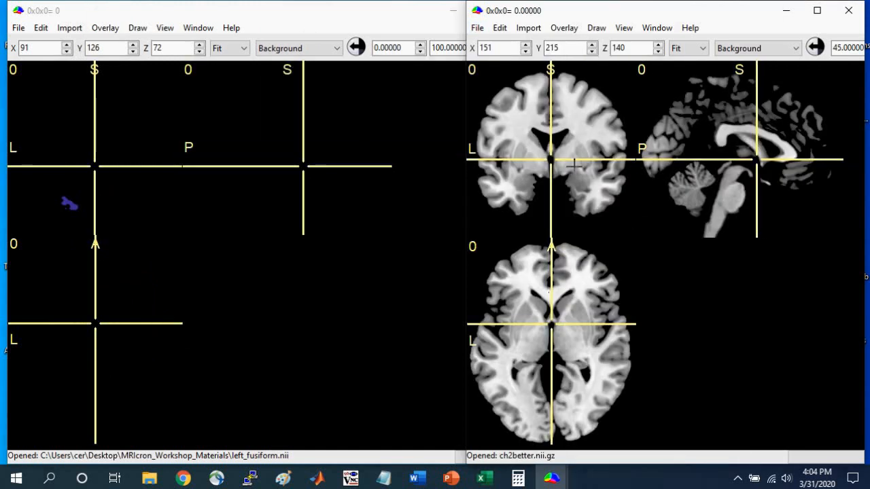
- Move the template's crosshair to the right hemisphere, narrow the left_fusiform window to show both brains, and check that its Yoke option is on
click(574, 154)
drag(574, 152, 573, 159)
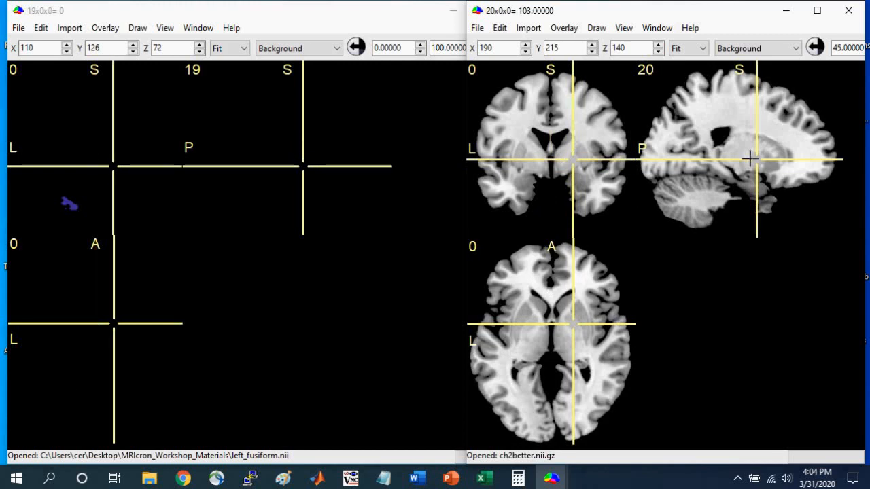
click(209, 12)
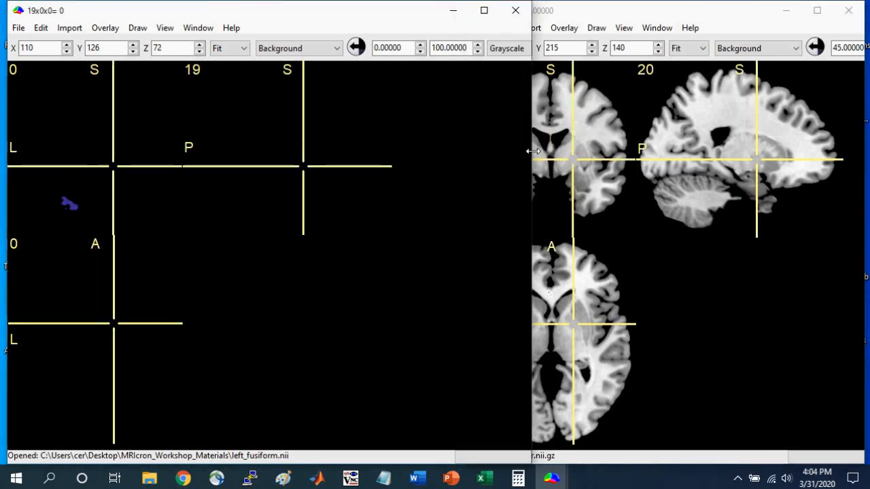
drag(533, 151, 452, 152)
click(165, 27)
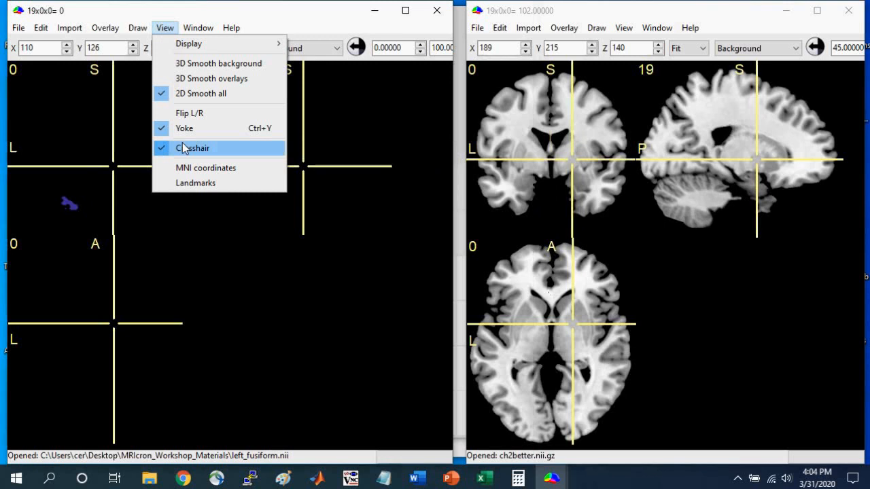
click(271, 15)
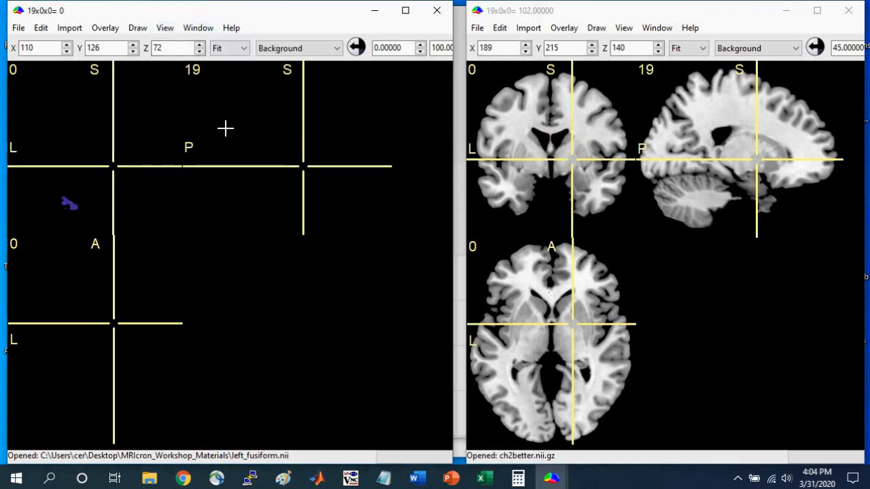
- Recheck the midpoint in Calculator and place the left_fusiform crosshair on the ROI at -25x-38x-16
click(519, 479)
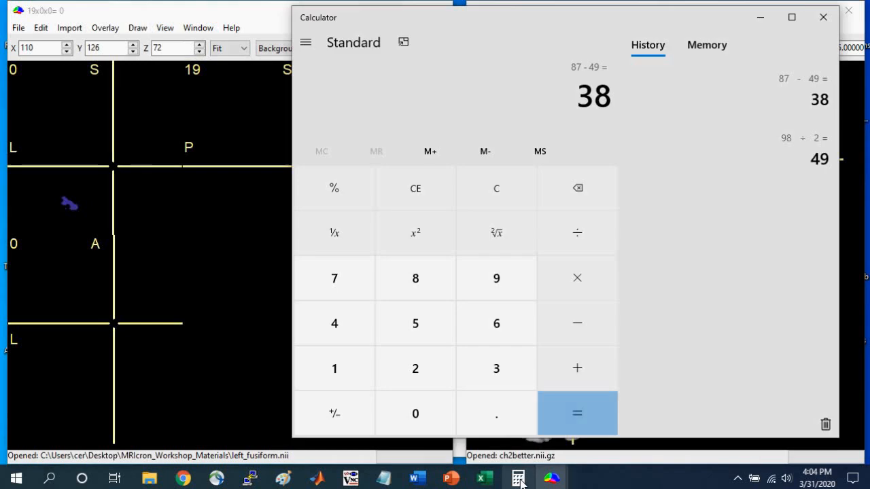
click(518, 479)
click(267, 181)
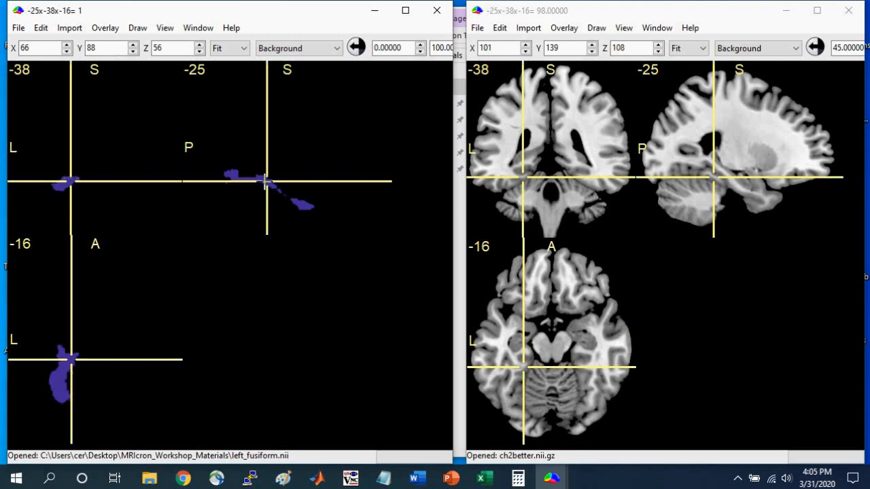
- Widen the left_fusiform window to reach the drawing tools and fill the entire coronal slice at Y -38 as a VOI
drag(452, 182, 825, 185)
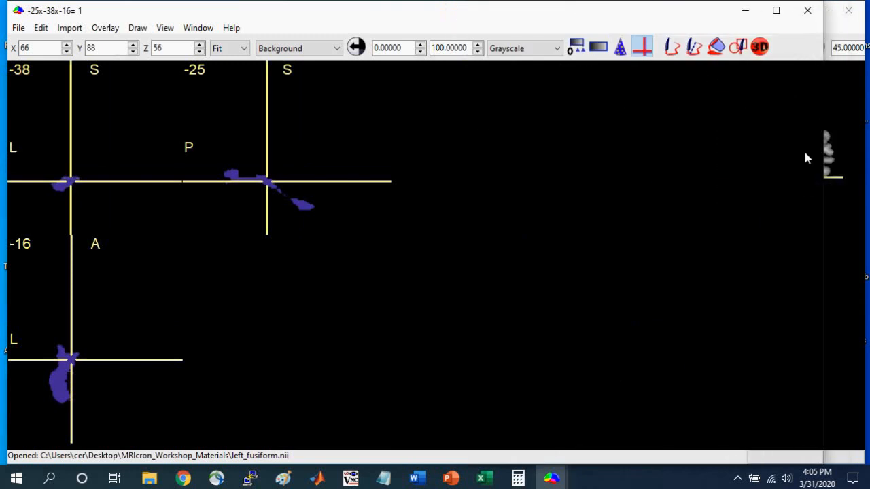
click(718, 49)
click(69, 180)
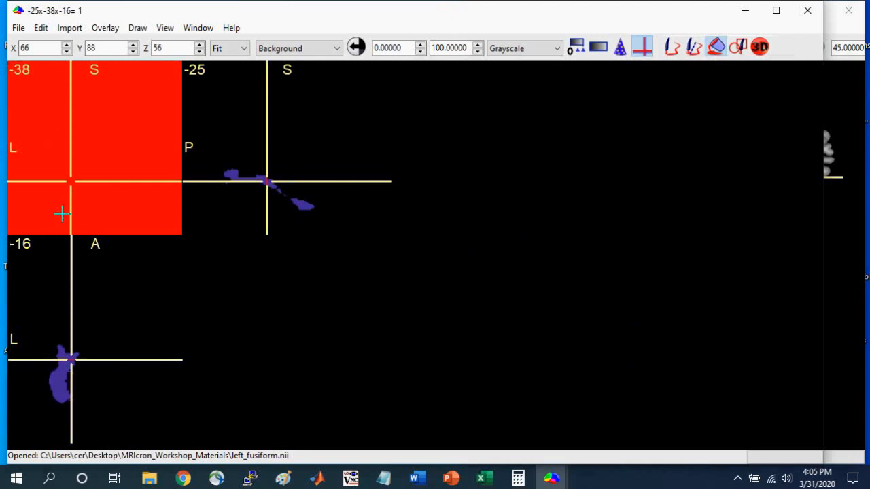
- Mask the left_fusiform image with the filled slice, deleting the regions covered by the VOI
click(138, 29)
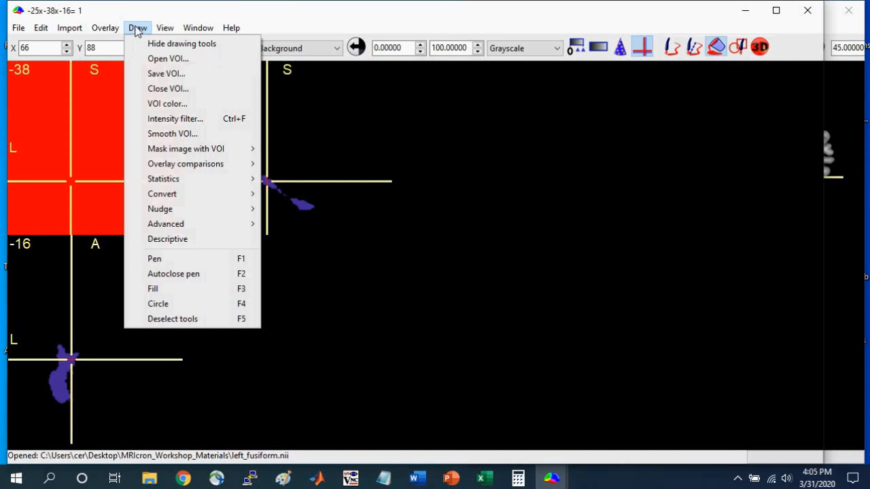
mouse_move(214, 155)
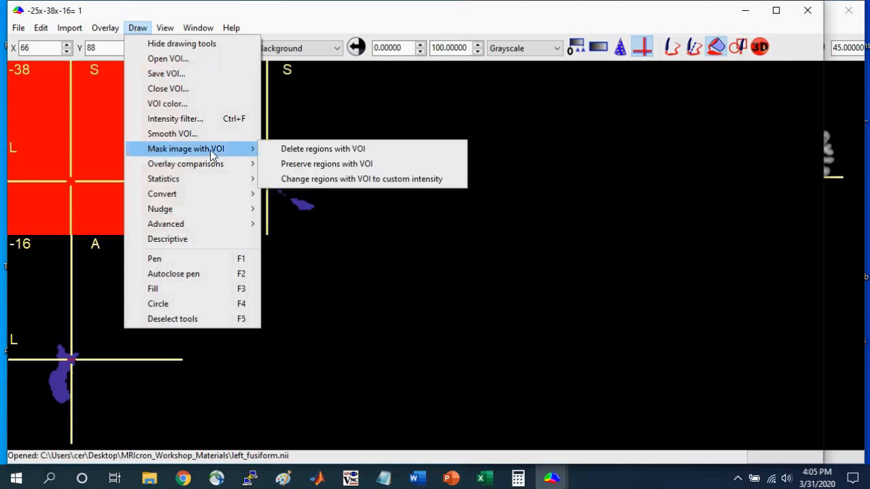
click(325, 151)
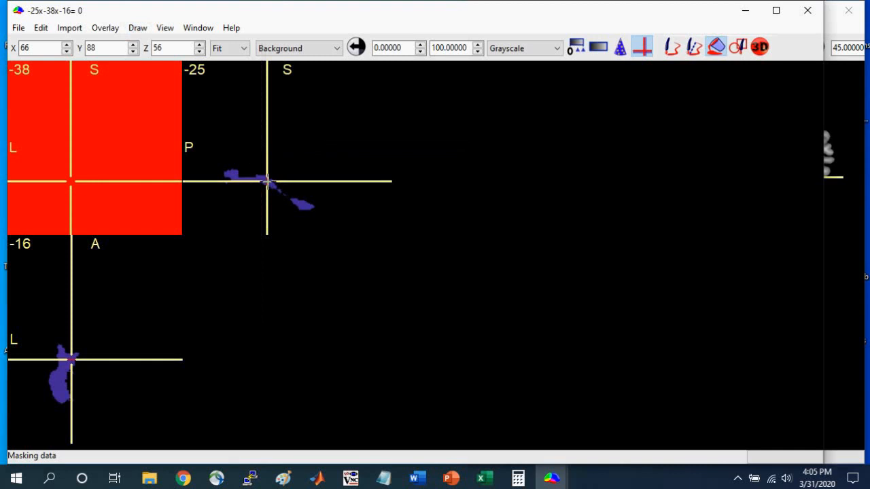
- Close the filled-slice VOI without saving it, deselect the fill tool and place the crosshair just behind the cut at -25x-43x-12
click(138, 28)
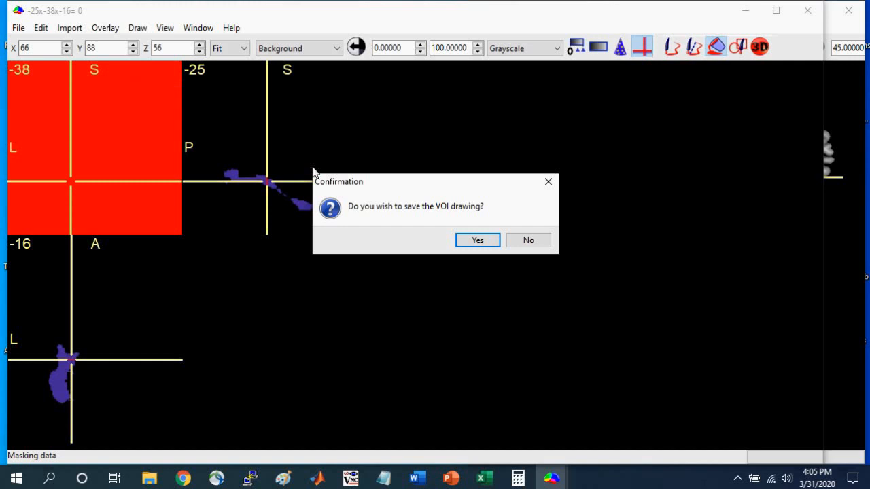
click(531, 242)
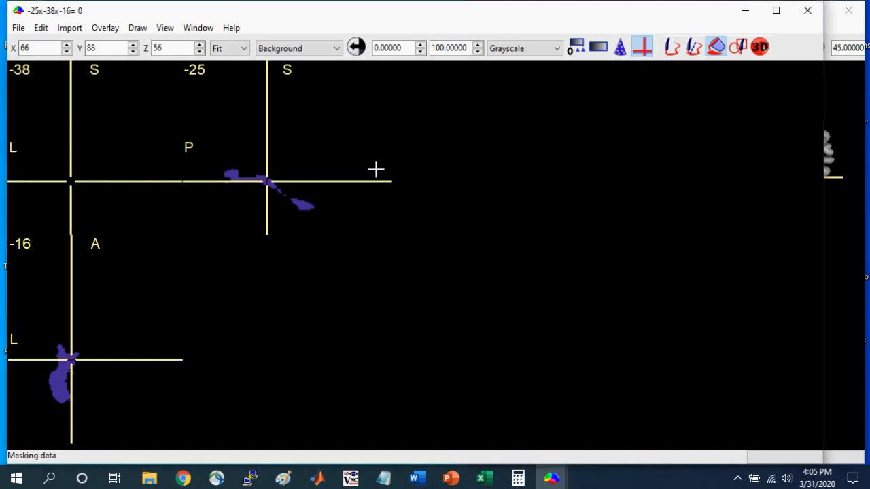
click(270, 182)
key(ctrl+z)
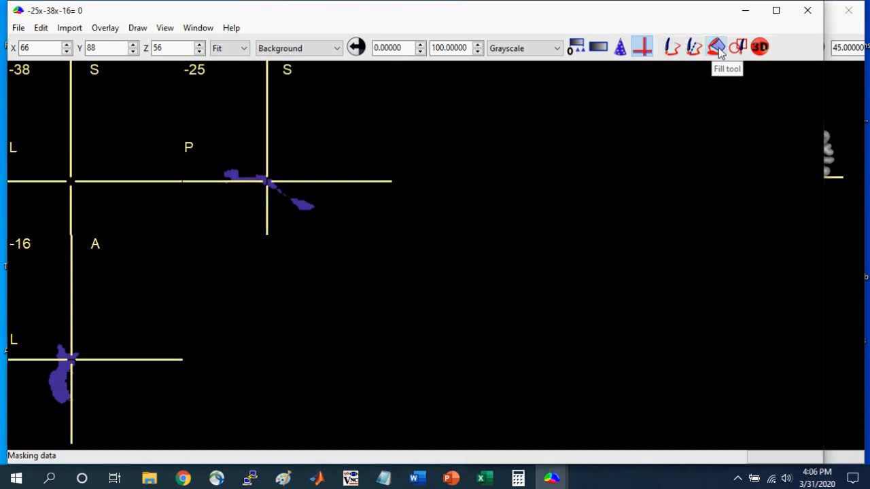
click(269, 182)
mouse_move(270, 182)
mouse_down()
mouse_move(260, 182)
mouse_move(273, 177)
mouse_up()
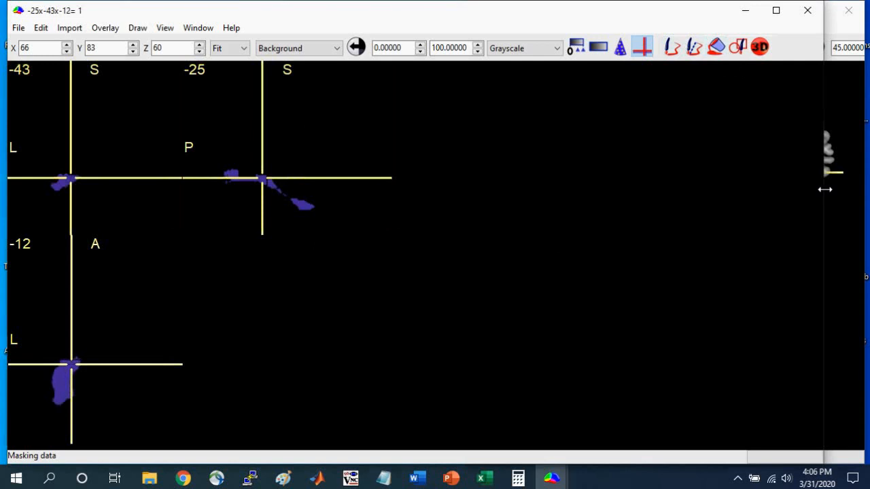
- Place the crosshair in the posterior half at -25x-73x-11 and create a 3D ROI there with a radius of 41 mm
drag(824, 189, 791, 189)
click(233, 176)
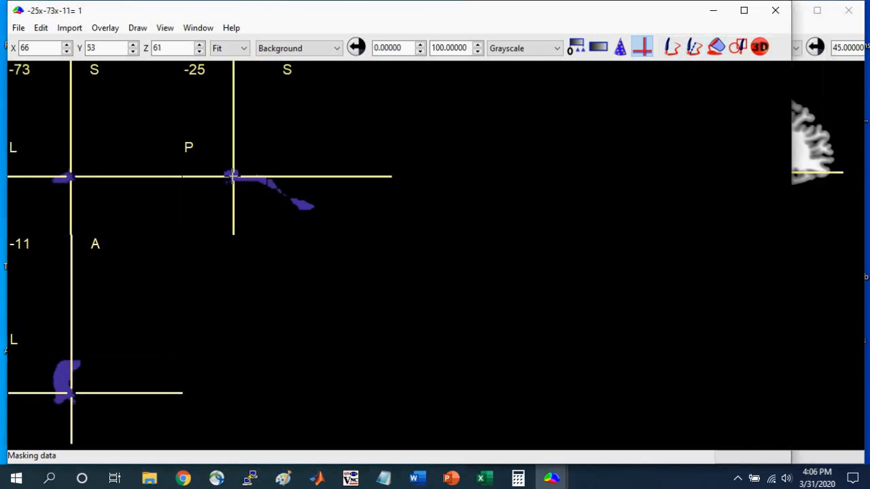
click(758, 46)
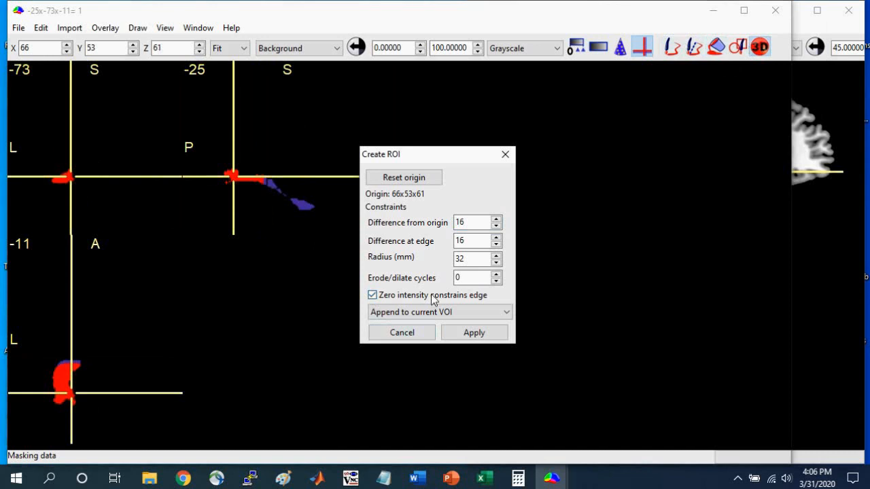
click(496, 255)
click(497, 256)
click(497, 256)
click(497, 257)
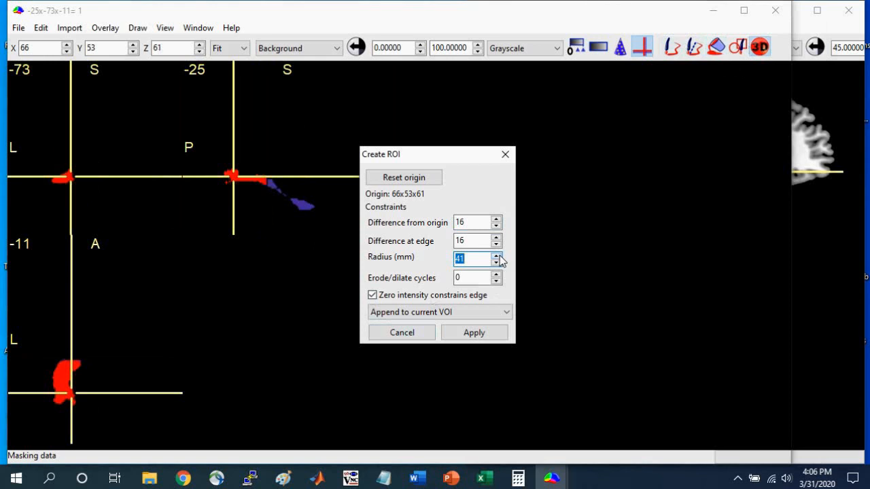
click(484, 334)
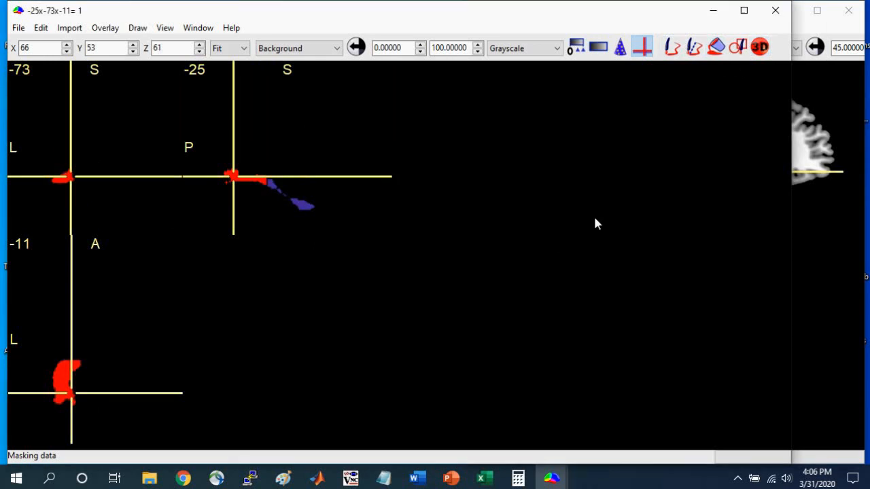
- Save the posterior VOI in NIfTI (.nii) format as left_fusiform_posterior in the MRIcron_Workshop_Materials folder
click(138, 28)
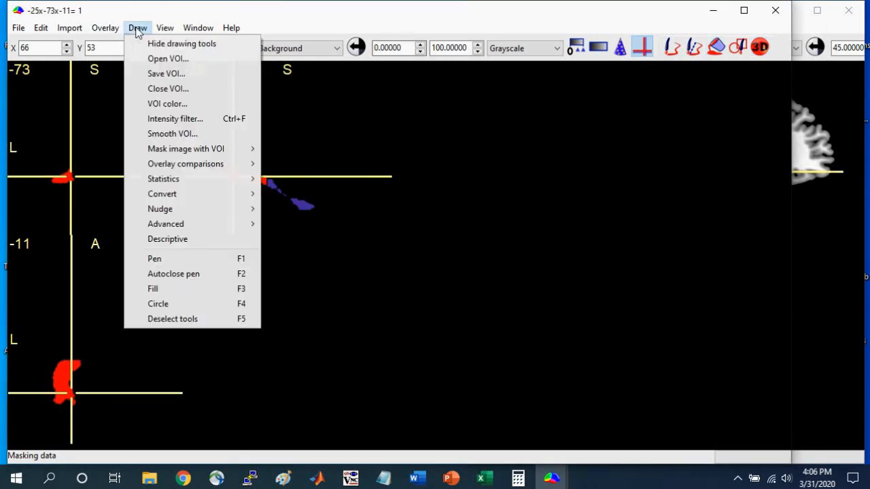
click(156, 74)
click(336, 356)
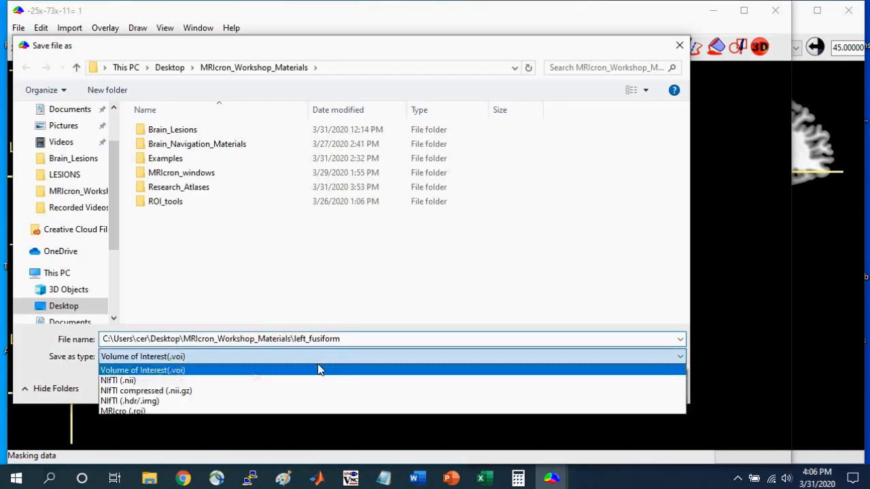
click(263, 378)
click(281, 340)
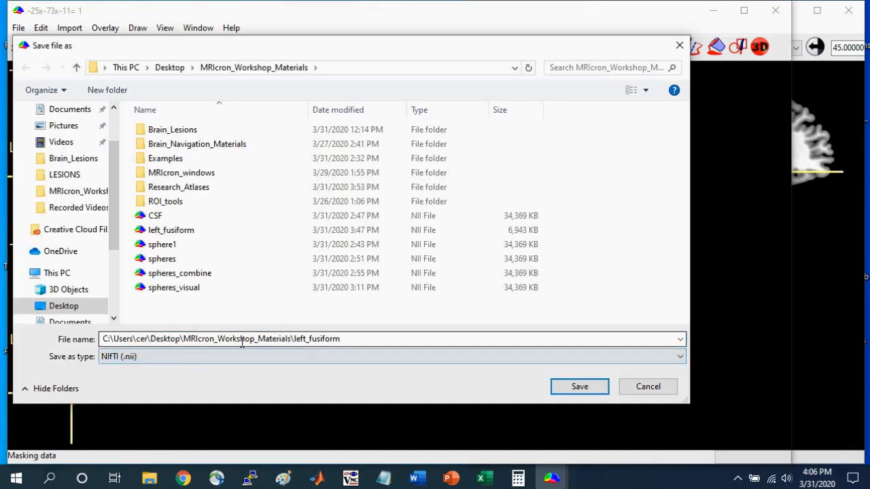
double_click(374, 338)
text(le)
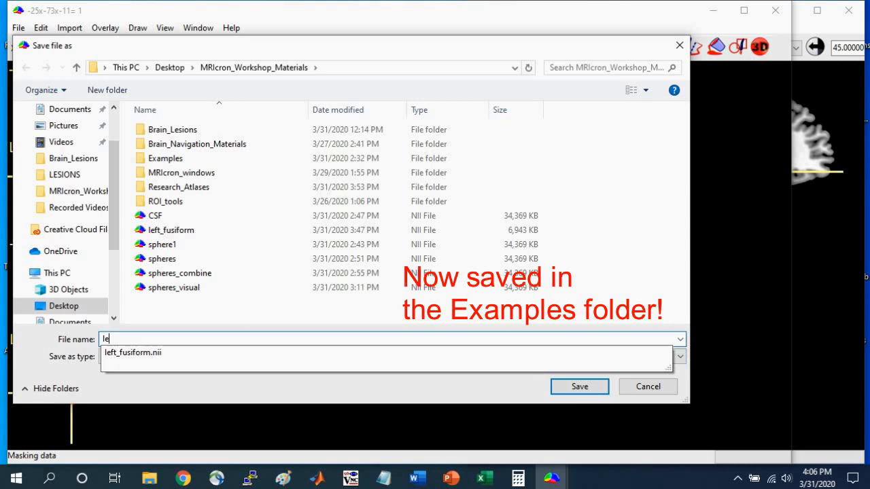
text(ft_fusiform)
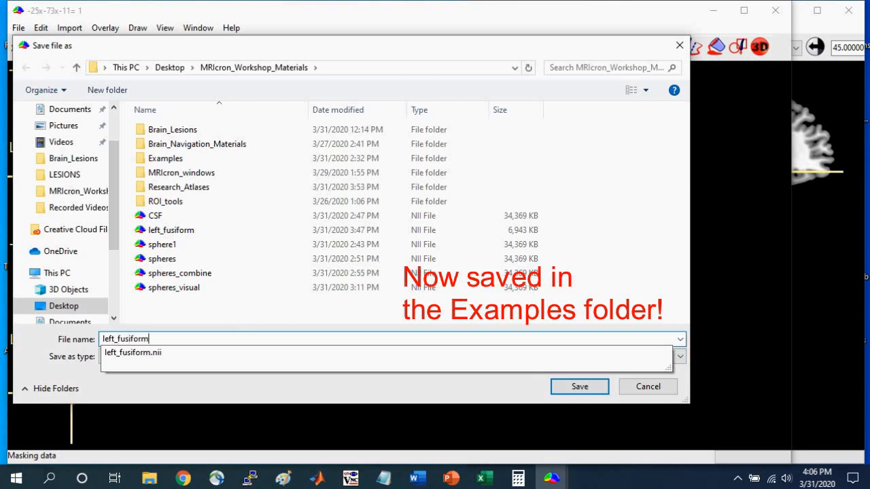
text(_posterior)
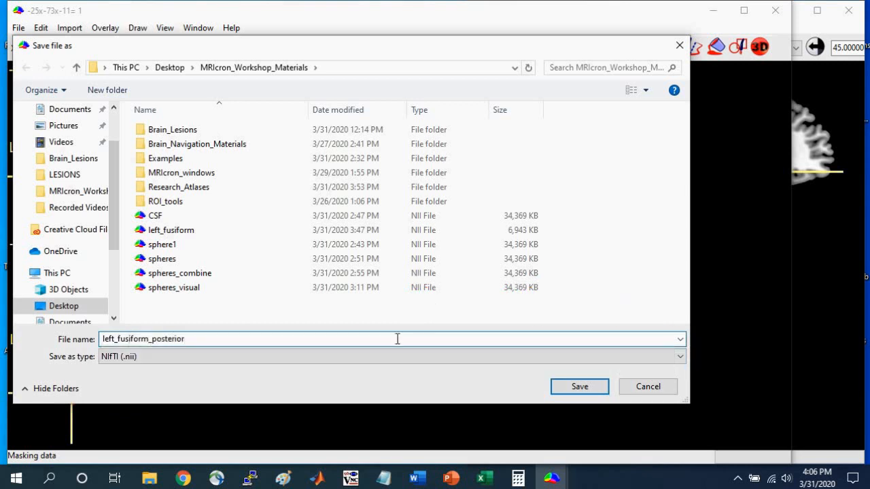
click(590, 384)
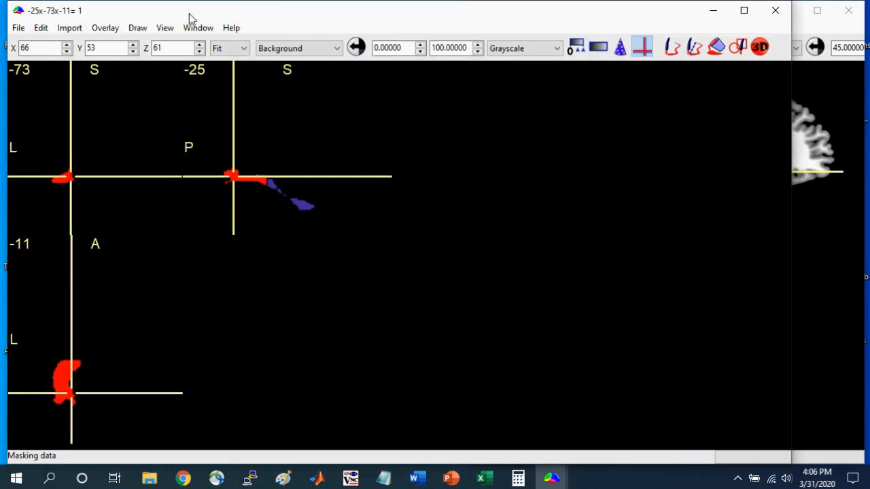
- Close the posterior VOI and create a 3D ROI of the anterior half from -25x-2x-41, with a radius of at least 54 mm
click(137, 28)
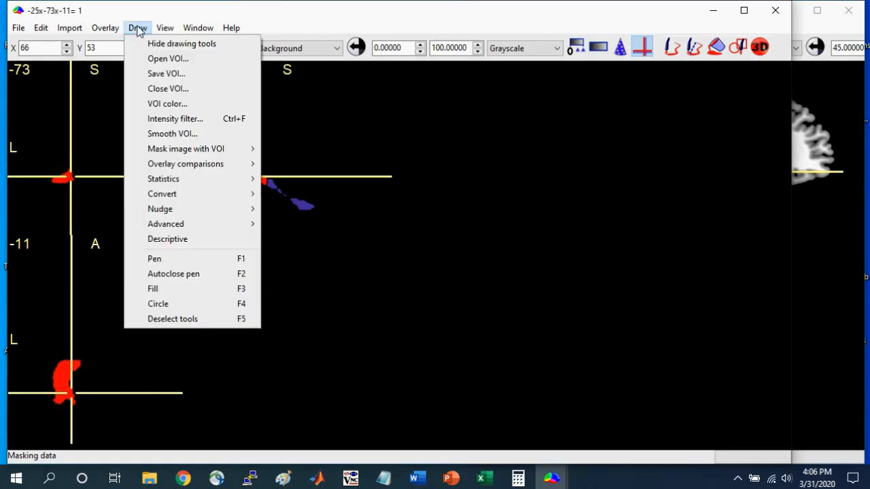
click(159, 88)
click(301, 205)
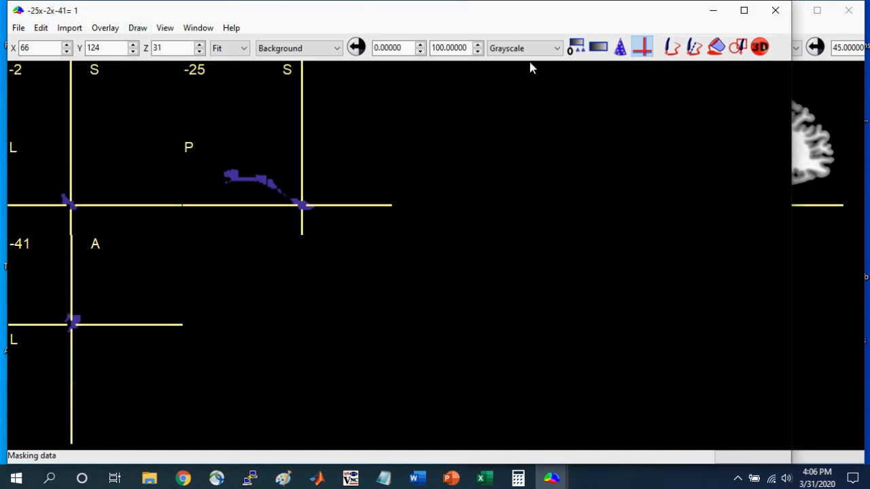
click(759, 47)
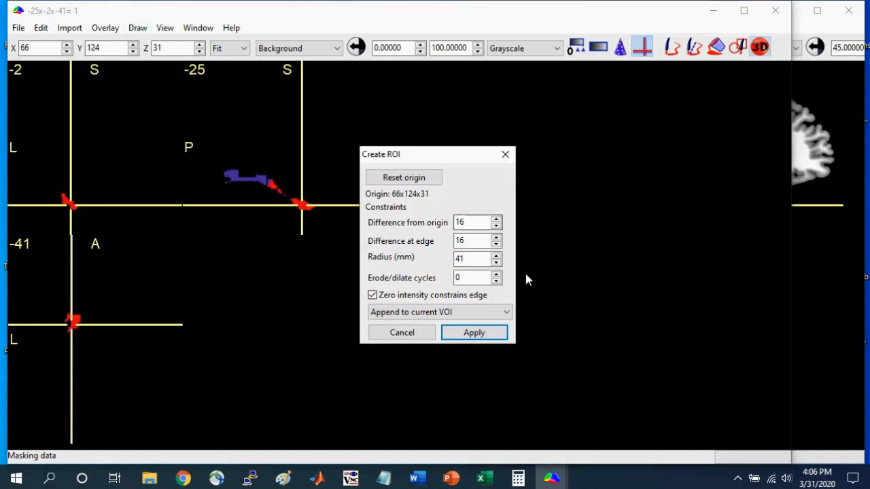
click(497, 256)
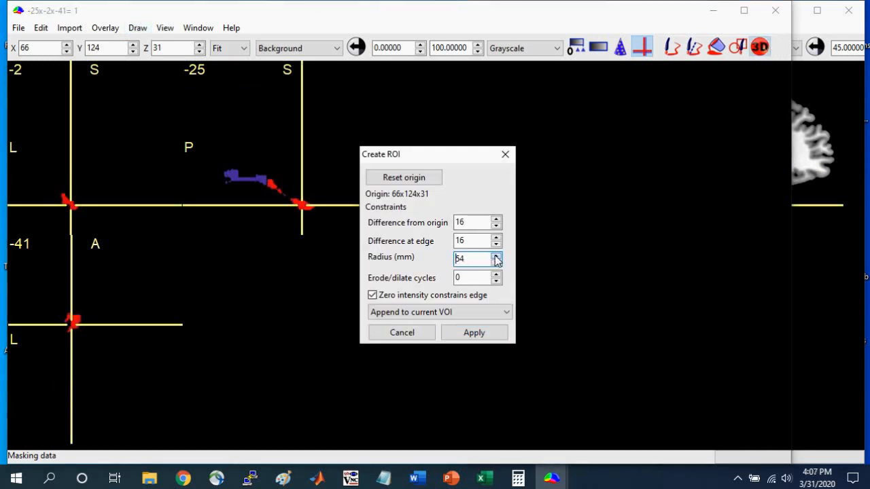
click(497, 256)
click(473, 332)
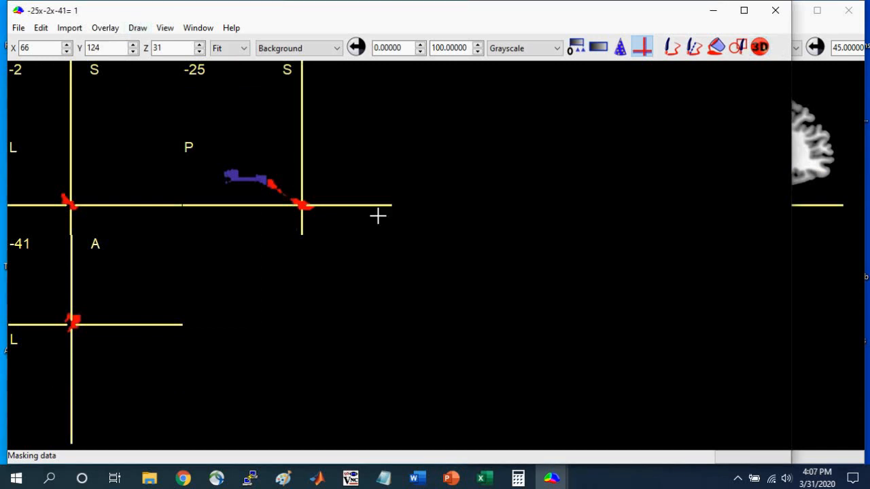
- Save the anterior VOI in NIfTI (.nii) format as left_fusiform_anterior in the MRIcron_Workshop_Materials folder
click(139, 28)
click(158, 72)
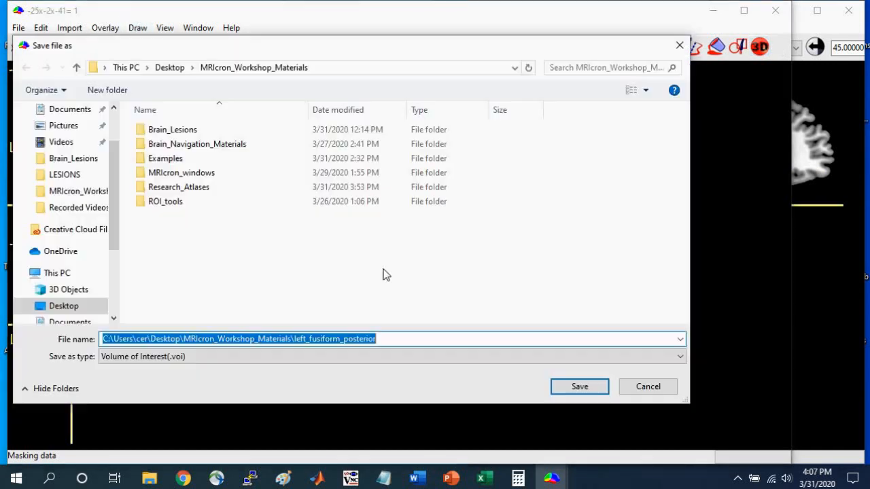
click(315, 356)
click(264, 381)
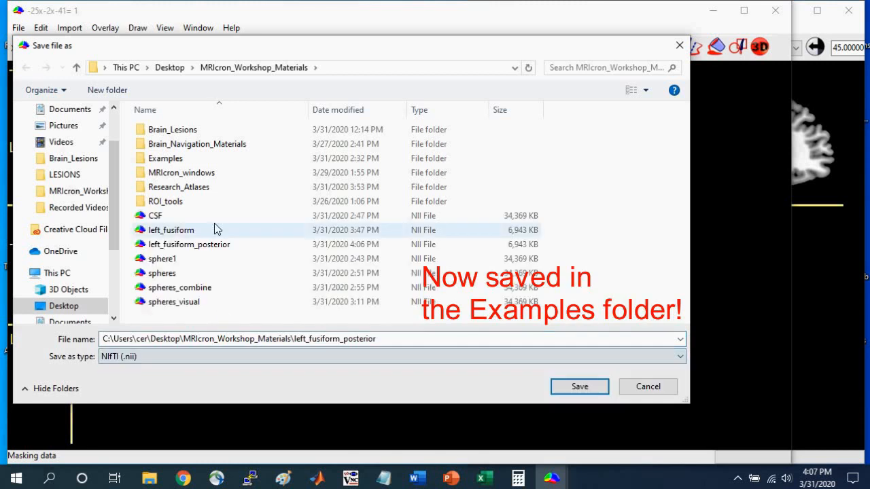
click(194, 246)
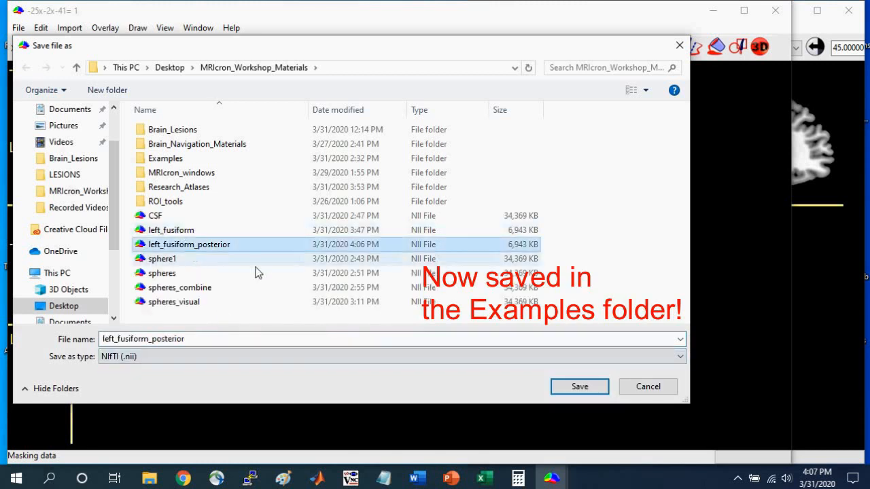
double_click(157, 339)
click(150, 339)
key(shift+End)
text(anteri)
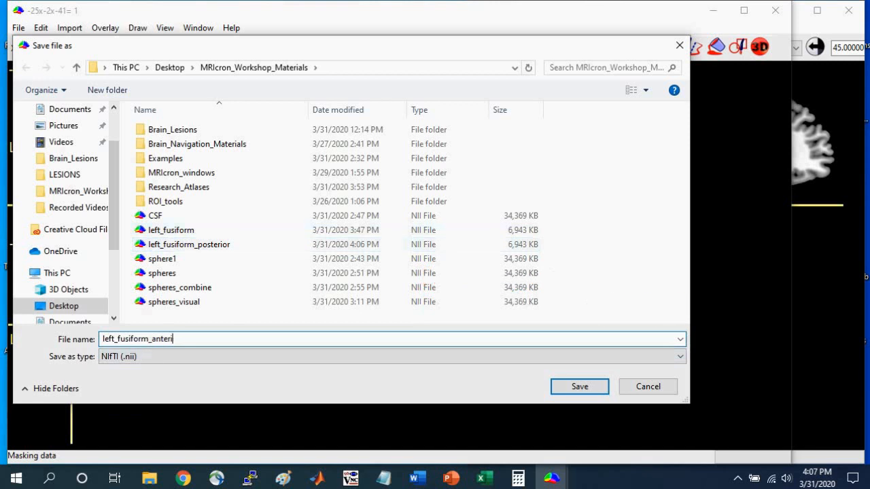
click(560, 387)
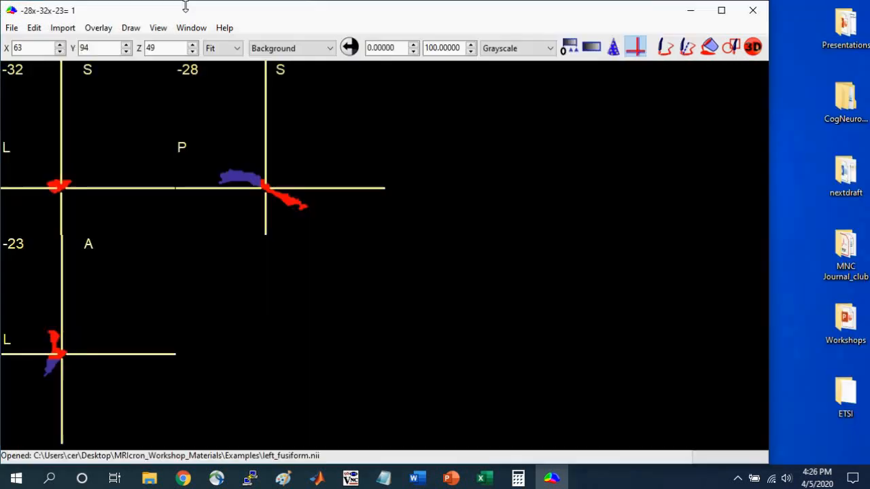